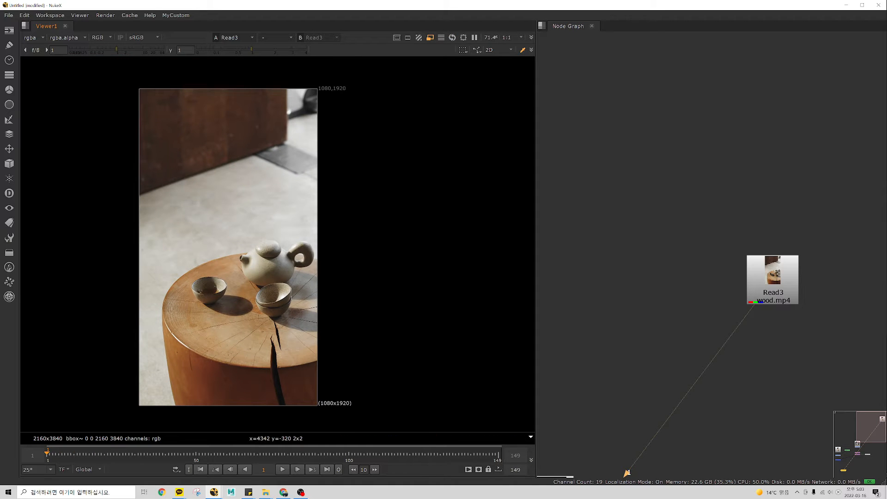
Play the wood.mp4 footage in the viewer and return to the first frame.
scroll(659, 323, down, 3)
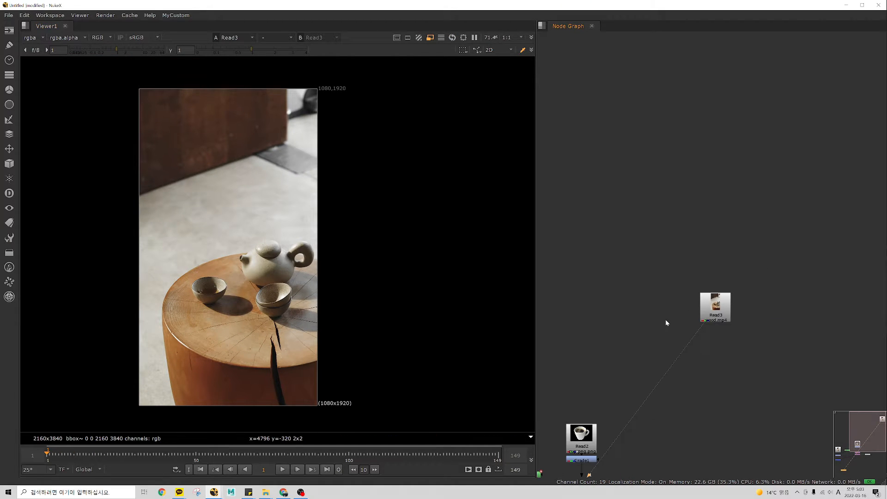
drag(47, 466, 196, 464)
key(l)
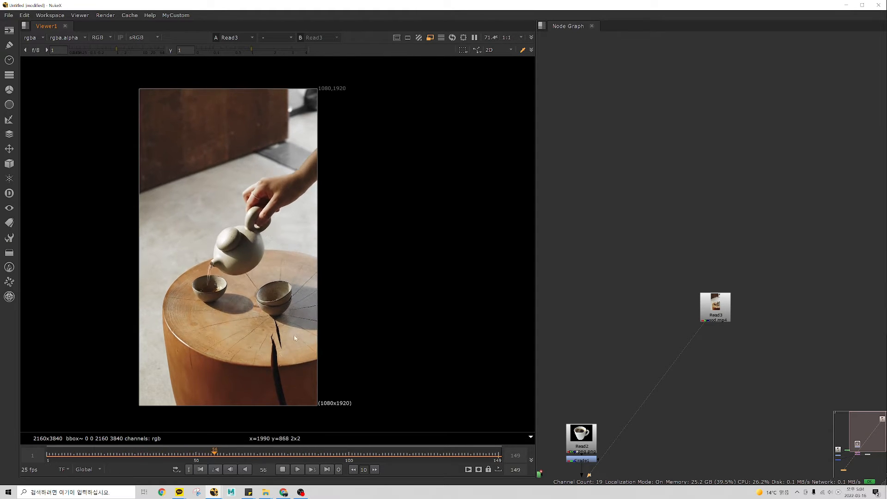
click(96, 454)
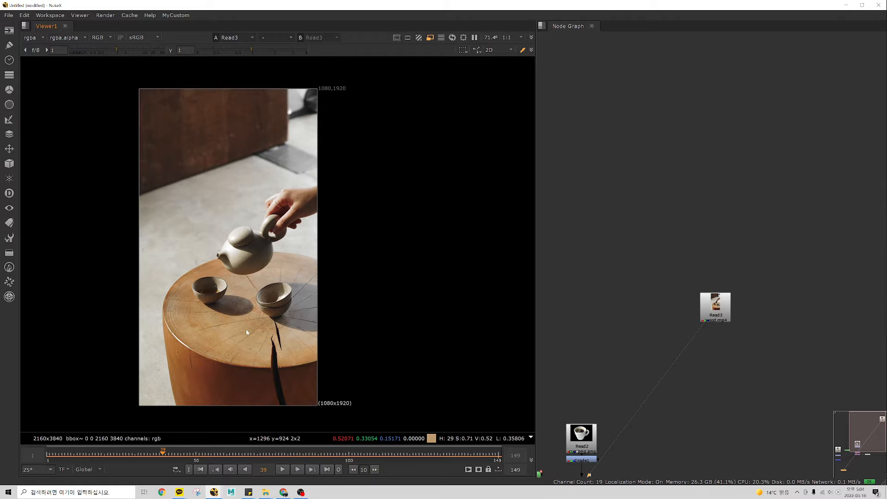
key(Home)
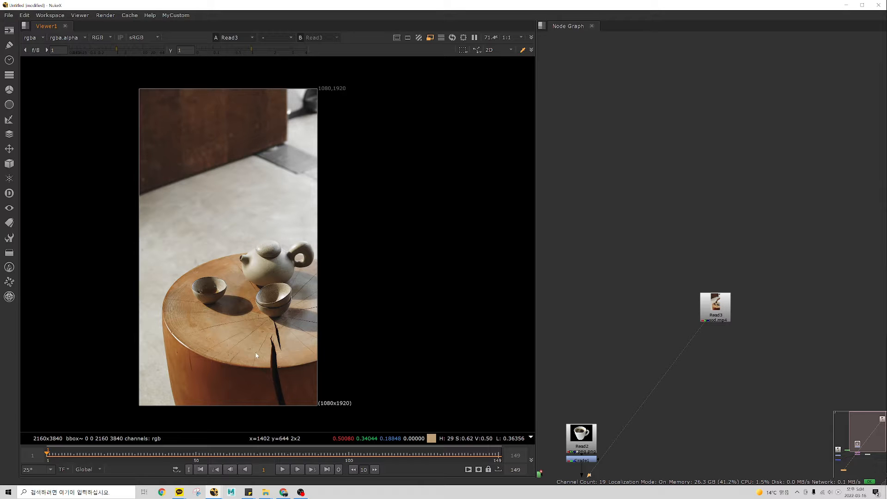
key(l)
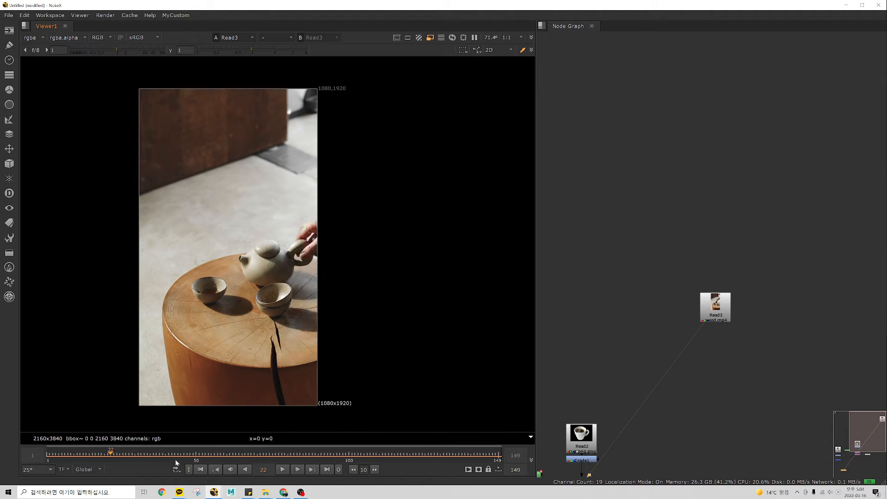
drag(176, 459, 47, 466)
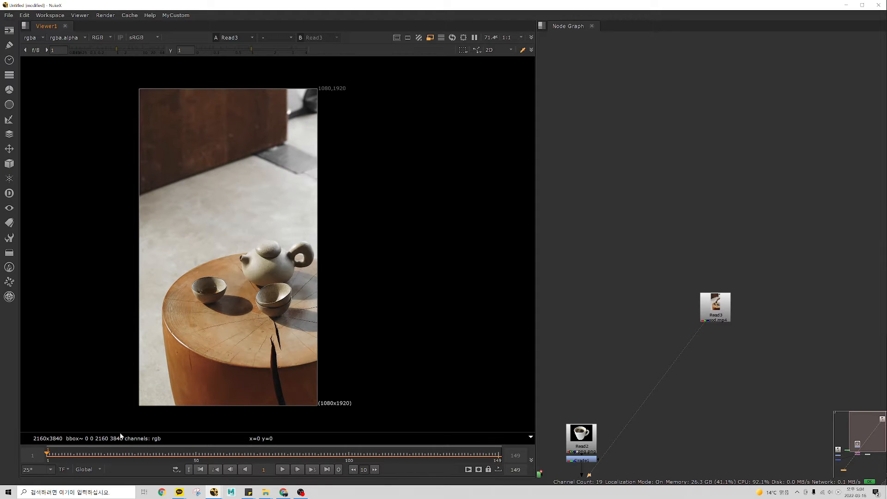
Open the Read3 node's properties and check the clip's format against the frame in the viewer.
scroll(670, 347, down, 3)
scroll(694, 315, up, 2)
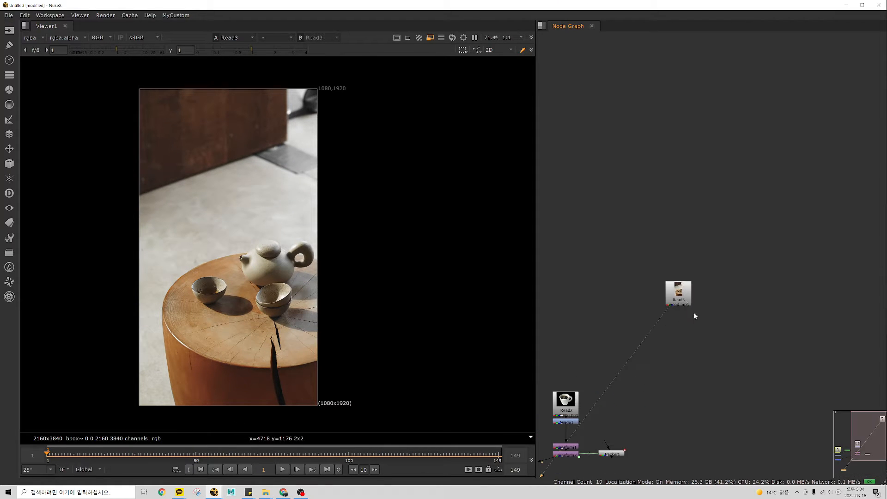
drag(679, 297, 706, 307)
scroll(706, 307, up, 2)
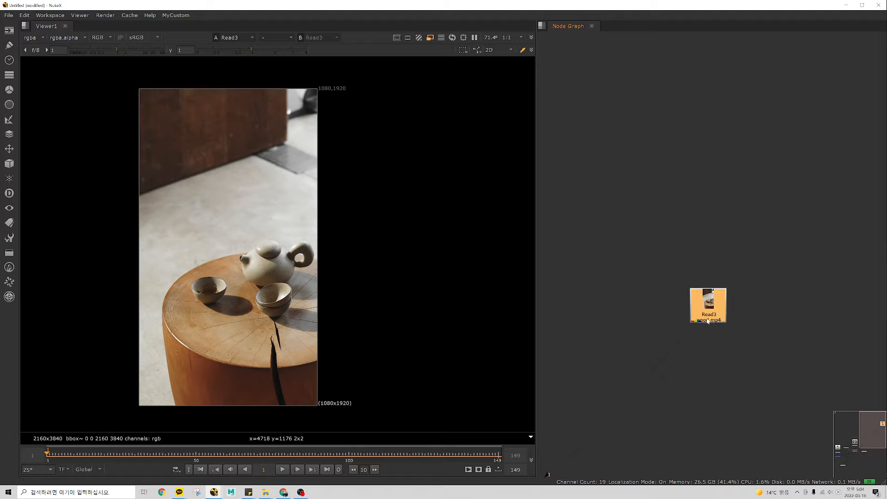
scroll(708, 320, up, 3)
double_click(704, 295)
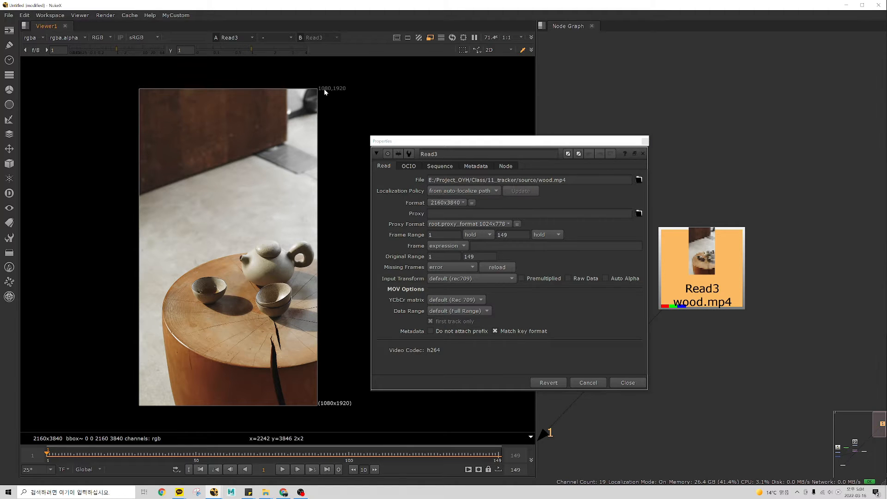
drag(323, 89, 380, 434)
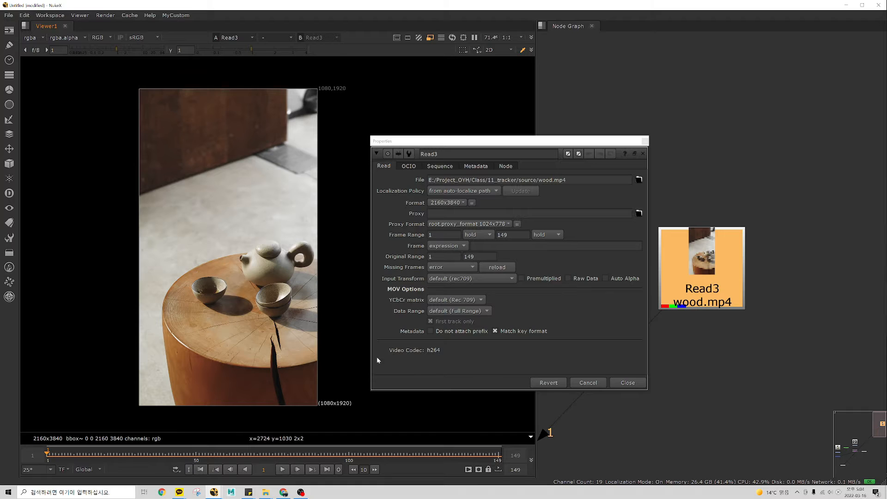
scroll(324, 382, up, 4)
scroll(342, 367, down, 4)
scroll(343, 369, down, 2)
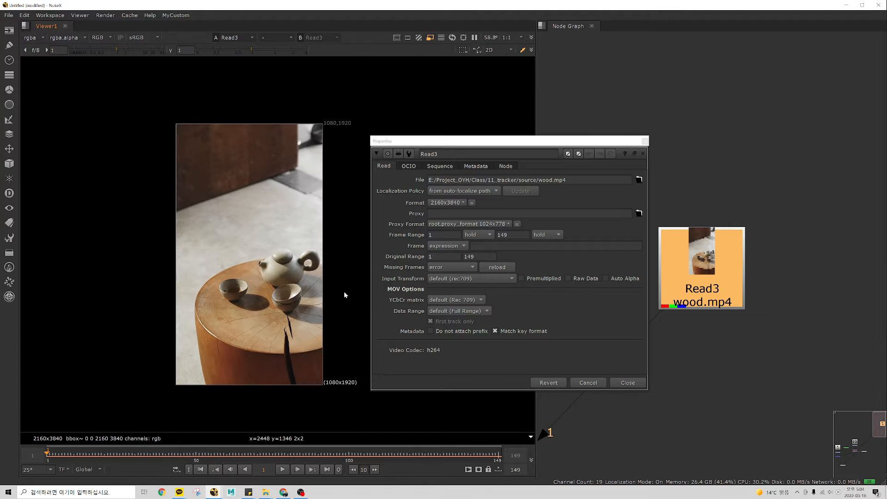
click(645, 140)
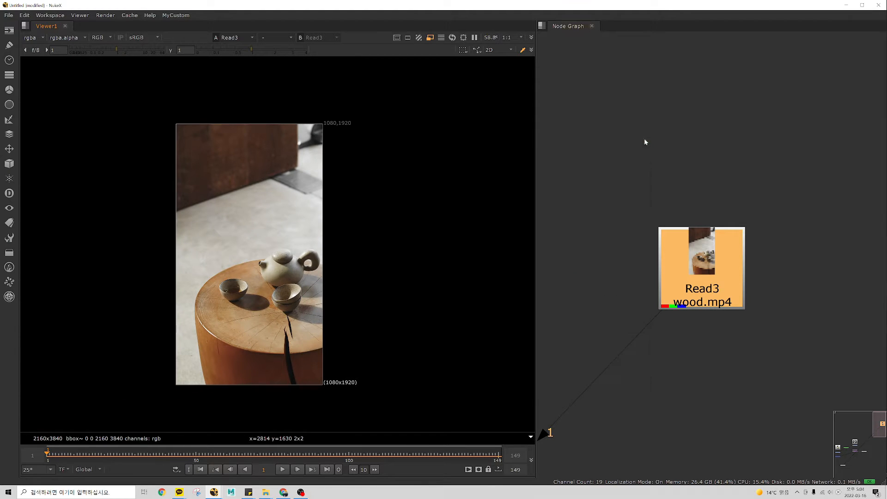
Check the project settings and examine the frame rate entry in the Read3 clip's metadata.
click(669, 144)
key(s)
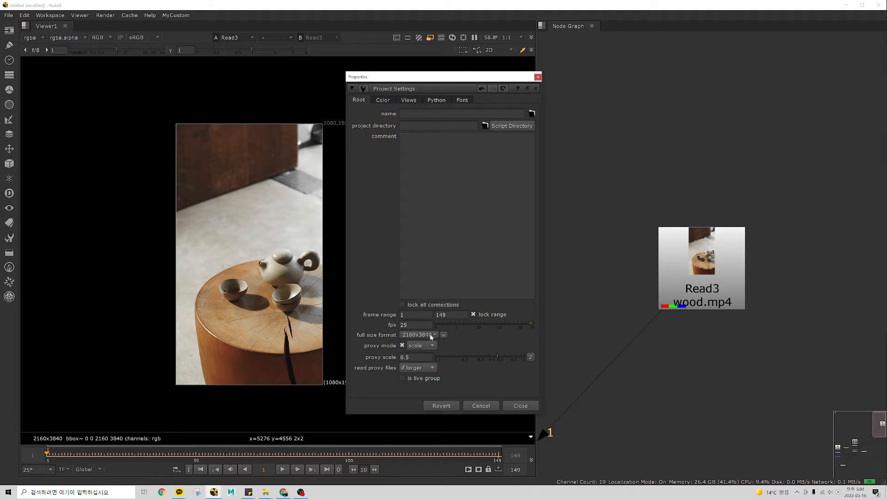
double_click(699, 266)
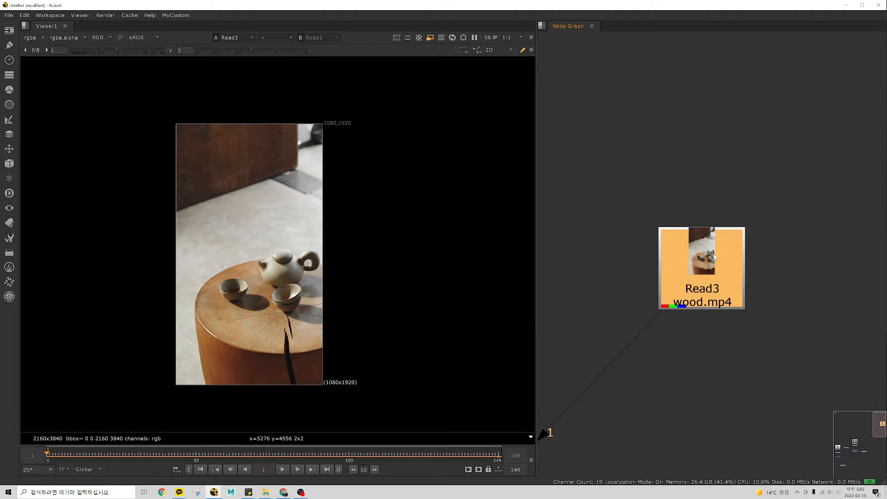
click(480, 169)
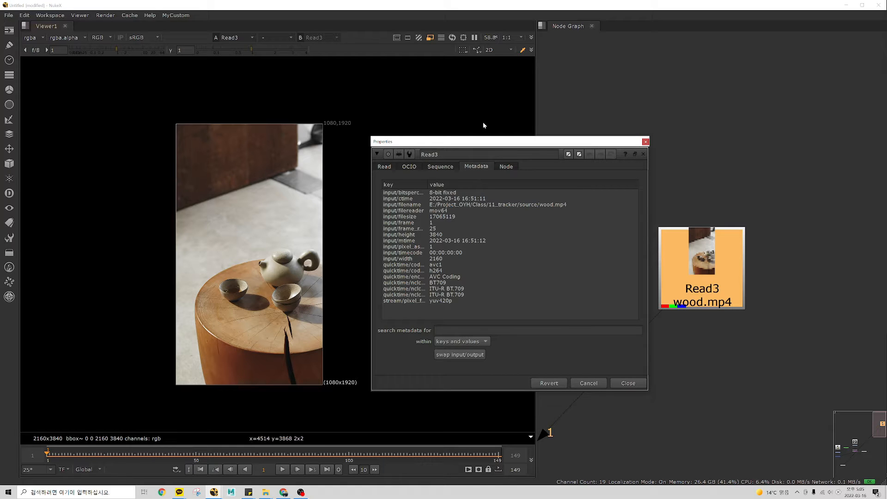
drag(482, 139, 493, 129)
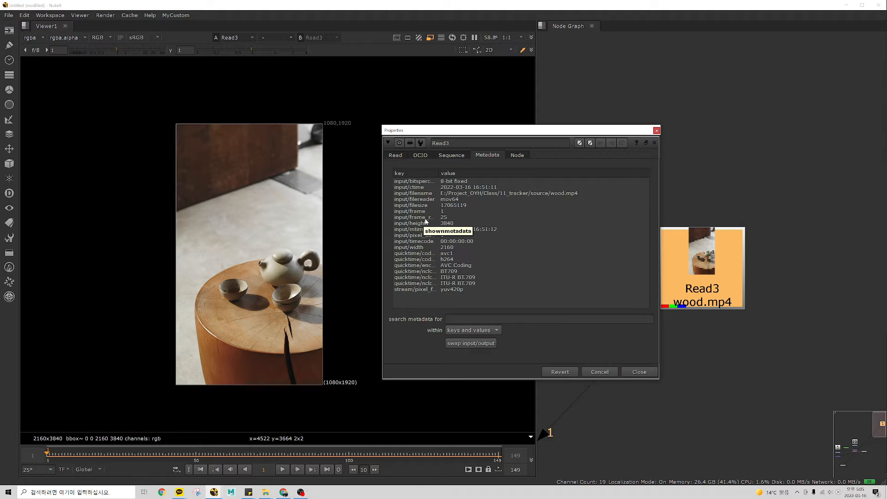
click(427, 218)
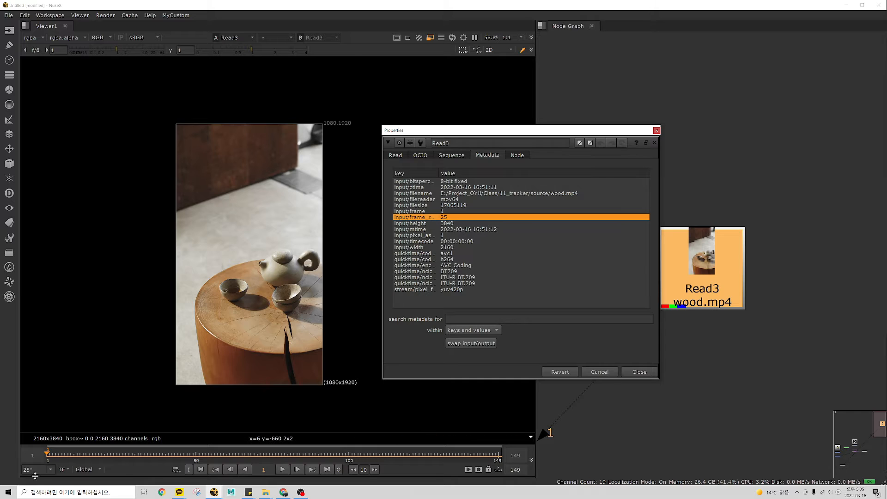
click(48, 459)
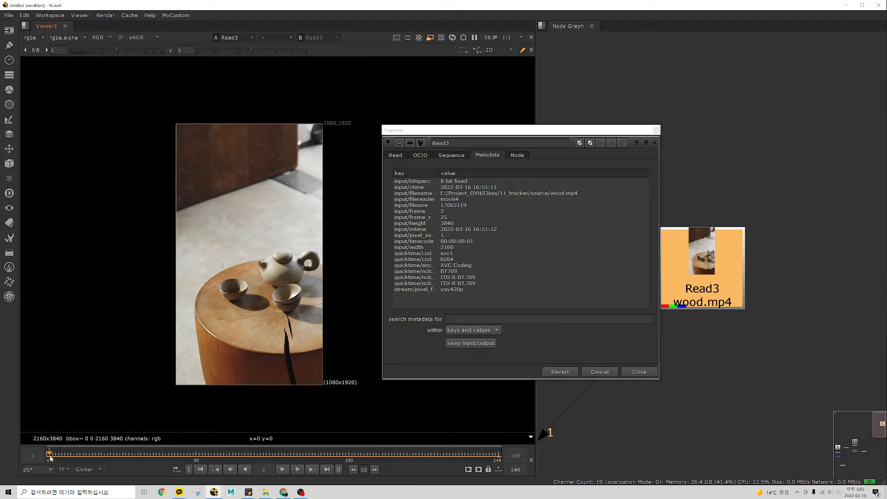
drag(47, 457, 53, 457)
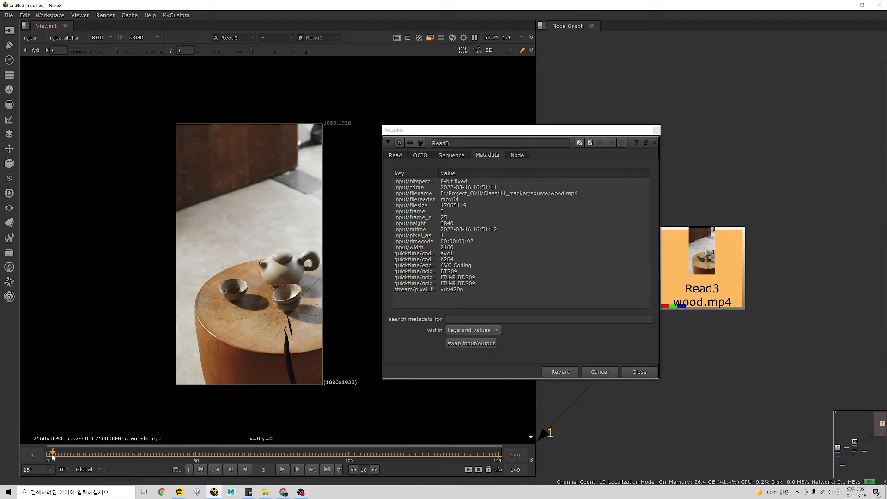
click(437, 218)
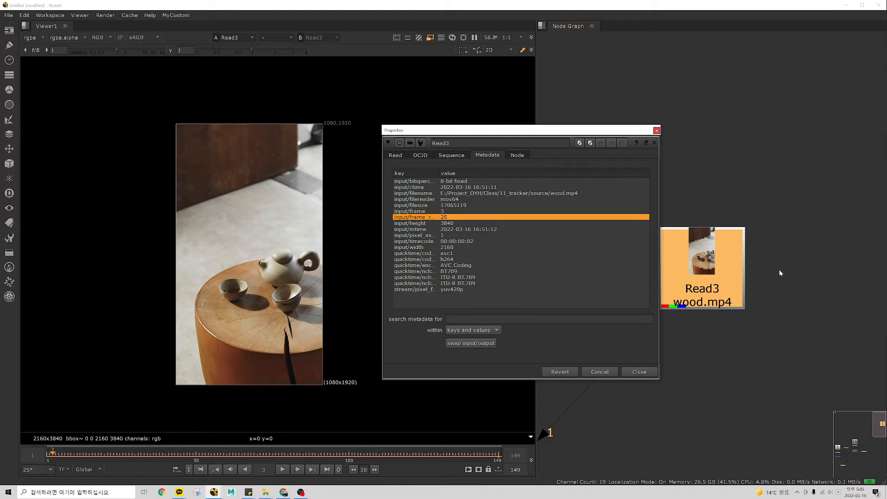
Look through Read3's Read, OCIO, Sequence and Metadata properties and close them.
drag(711, 276, 738, 262)
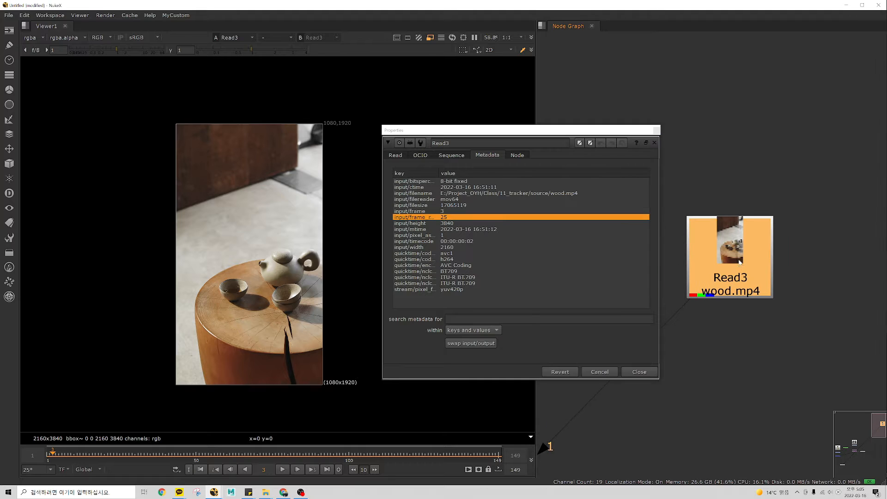
click(396, 155)
click(421, 156)
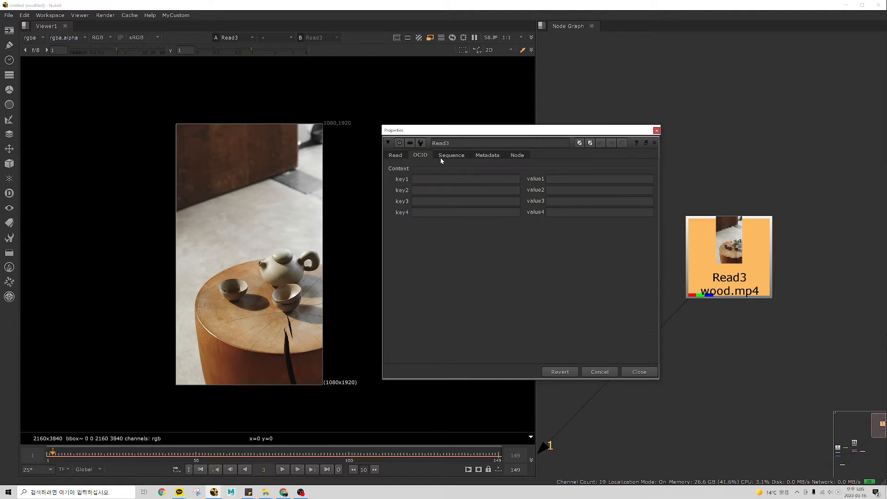
click(450, 156)
click(482, 157)
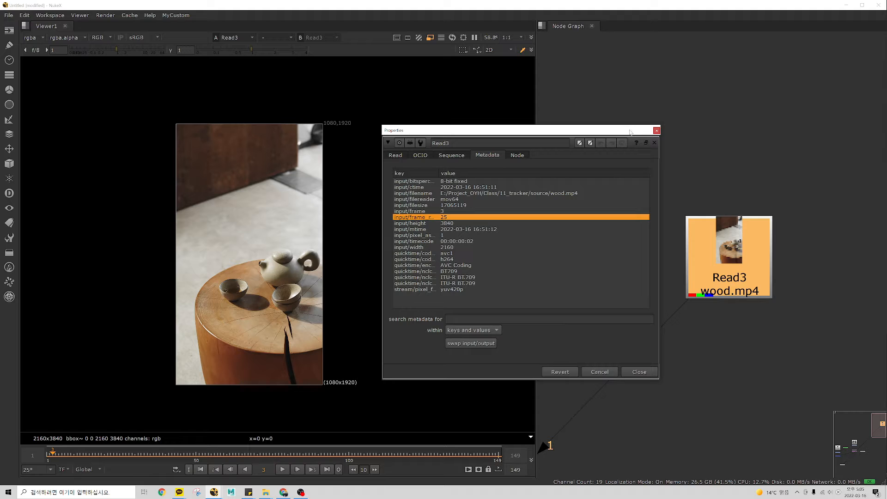
click(656, 131)
click(679, 164)
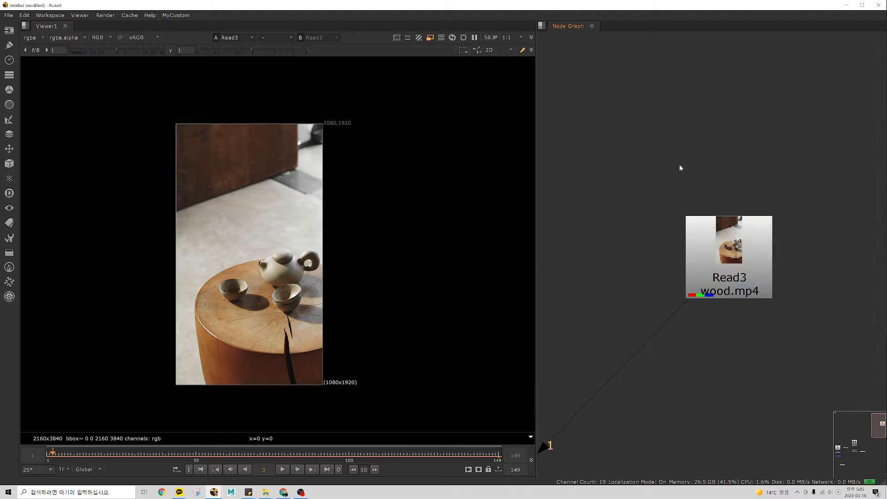
Open the project settings and compare their fps with the frame rate in Read3's metadata.
key(s)
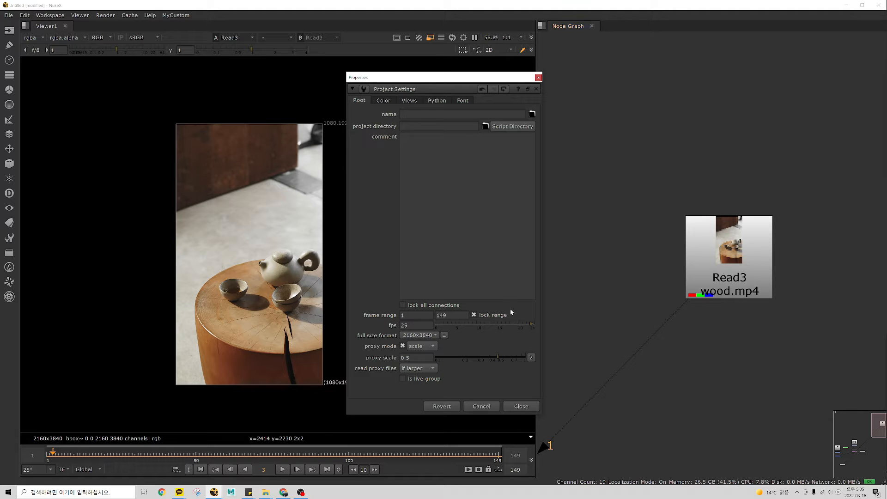
double_click(691, 253)
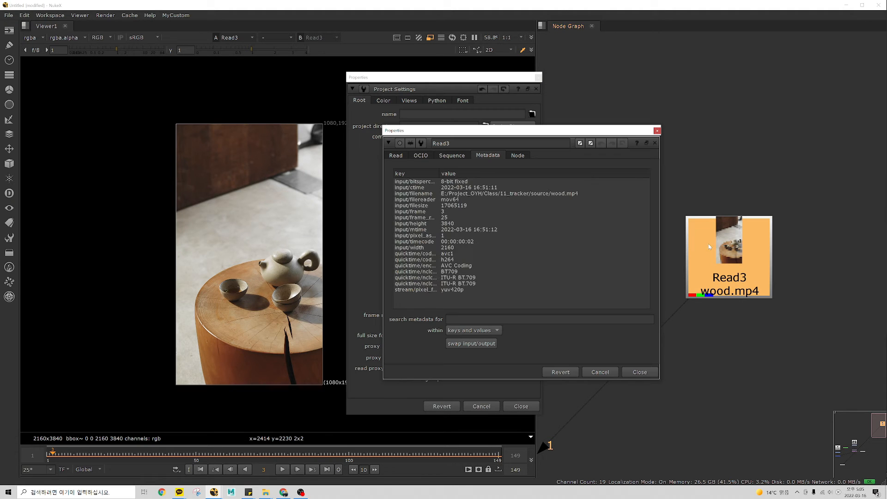
click(445, 219)
click(657, 131)
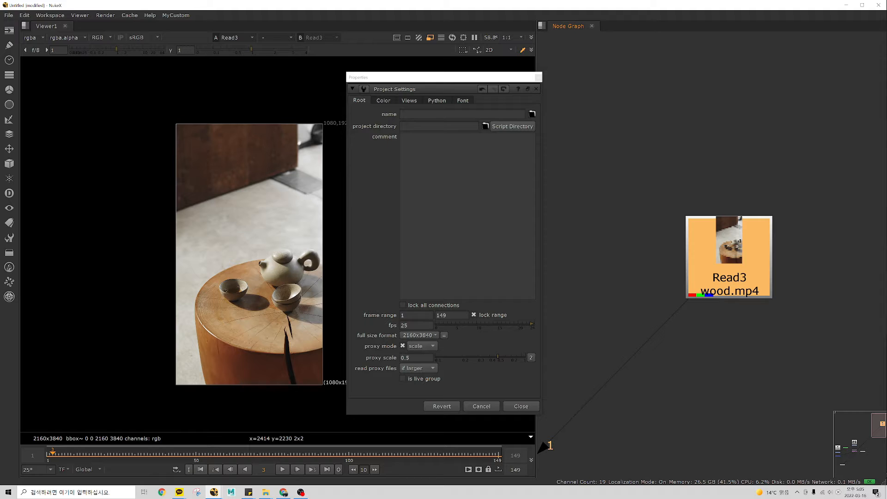
Set the project frame rate to 25 fps and close the project settings.
click(416, 325)
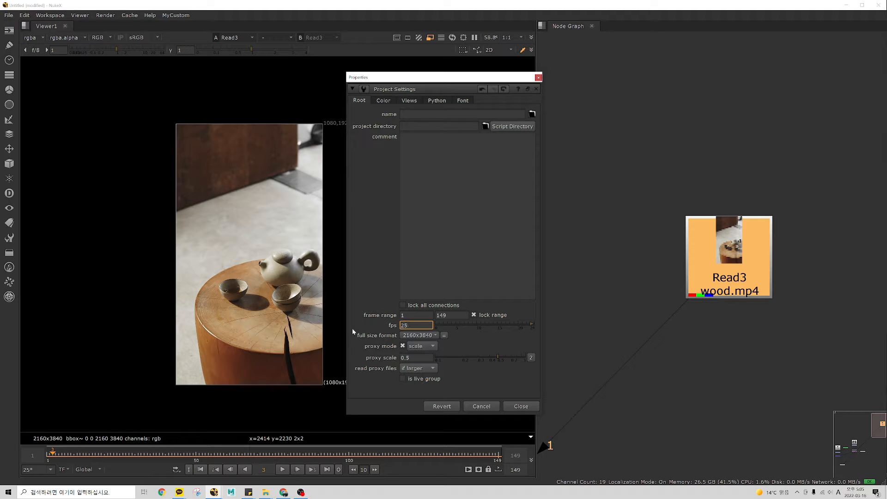
key(BackSpace)
key(BackSpace)
text(23.976)
key(BackSpace)
key(BackSpace)
key(BackSpace)
key(BackSpace)
key(BackSpace)
key(BackSpace)
text(25)
key(Return)
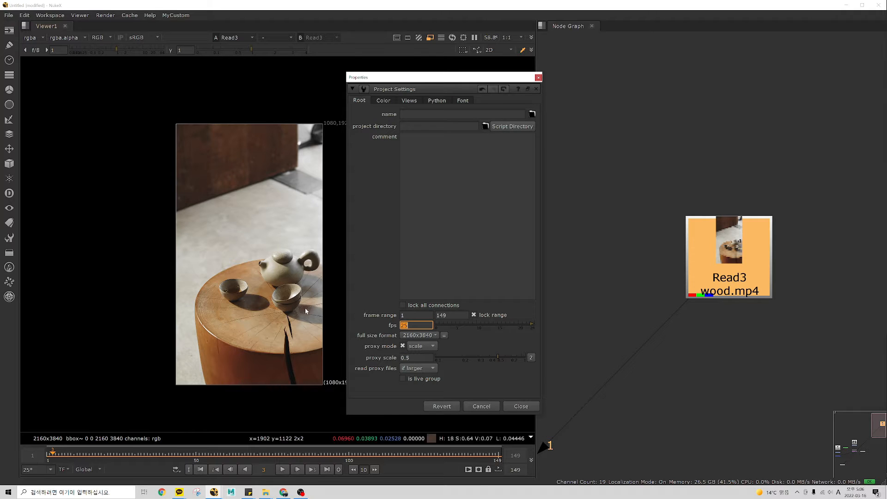
click(538, 78)
click(584, 112)
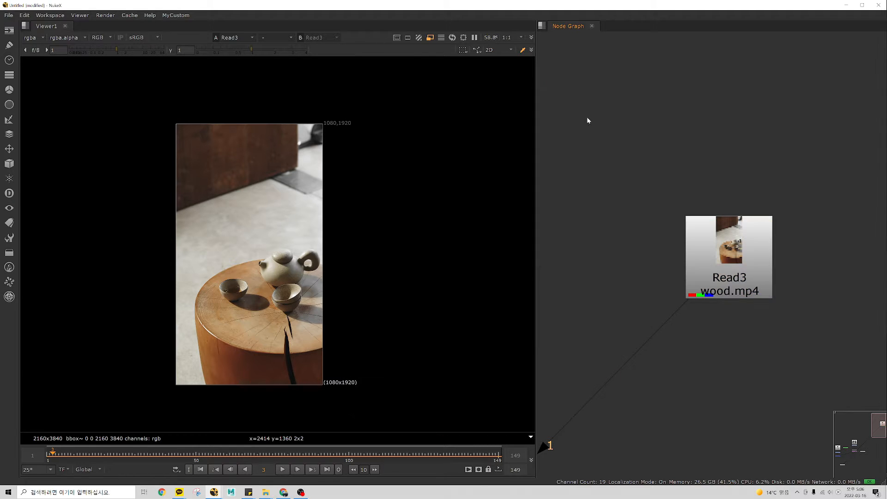
Save the script as tracker in the nk folder of Class/11_tracker.
key(ctrl+s)
click(274, 169)
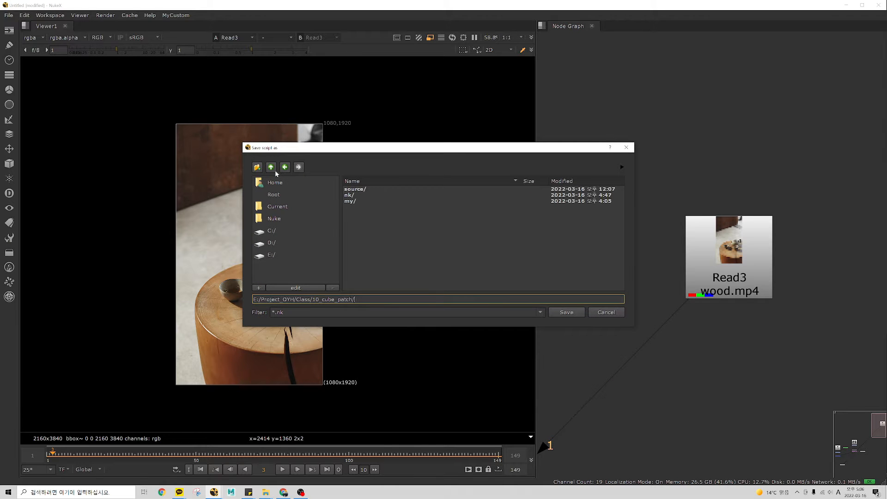
click(271, 167)
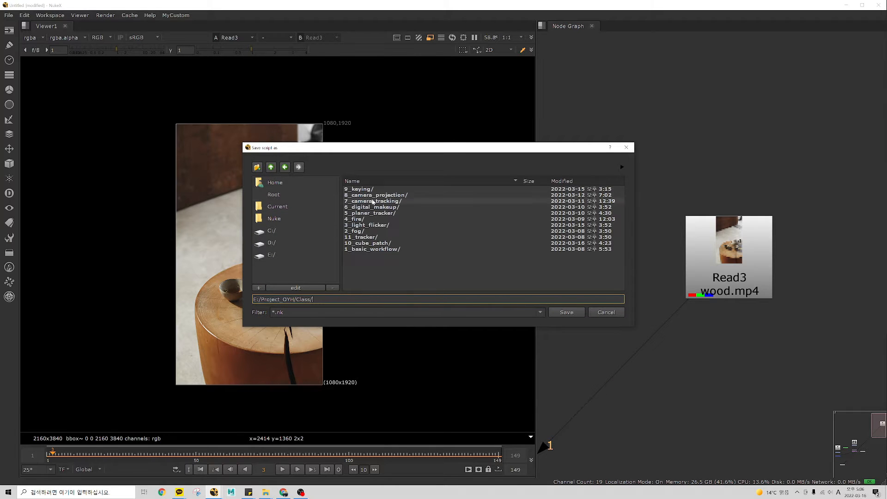
double_click(367, 237)
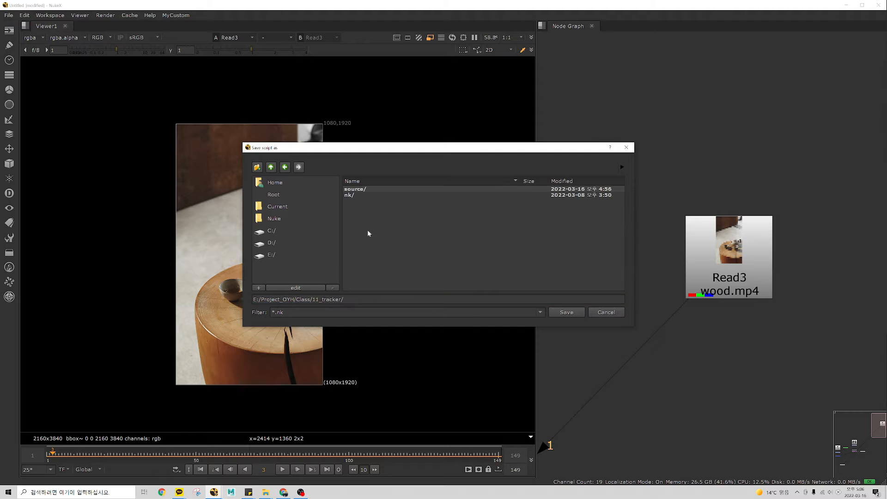
double_click(363, 195)
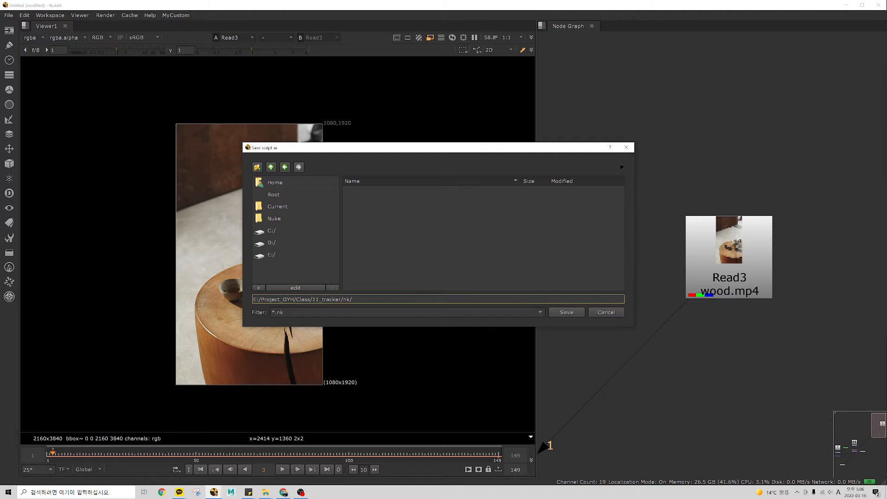
text(tracker)
key(Return)
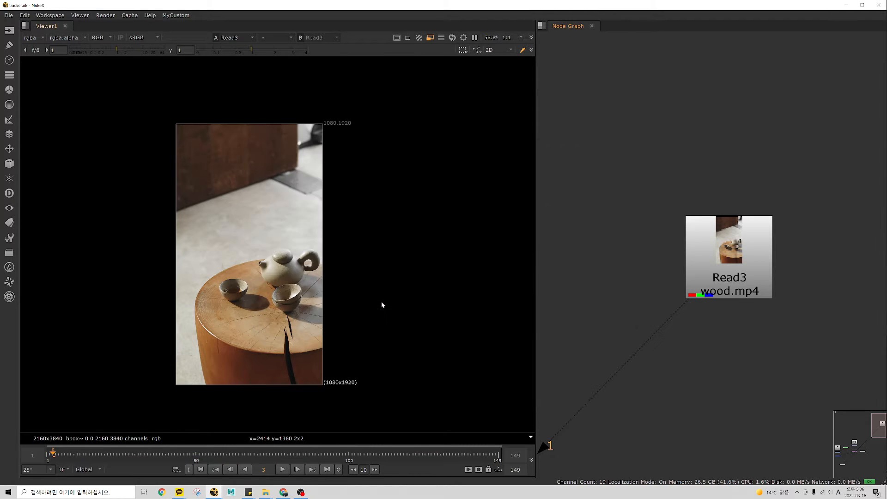
Copy the existing cup image Read node, paste it beside the wood.mp4 Read node and view the copy.
scroll(744, 356, down, 3)
scroll(744, 369, down, 2)
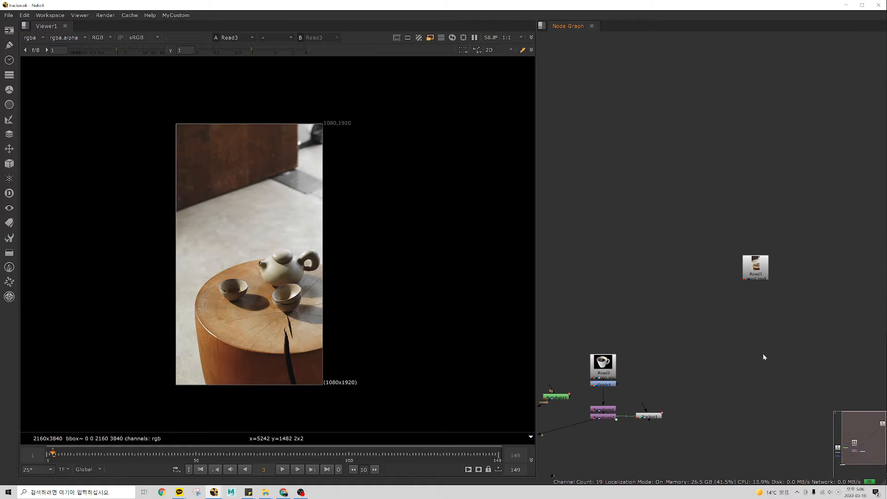
scroll(737, 269, up, 5)
scroll(680, 341, down, 3)
middle_drag(680, 340, 718, 305)
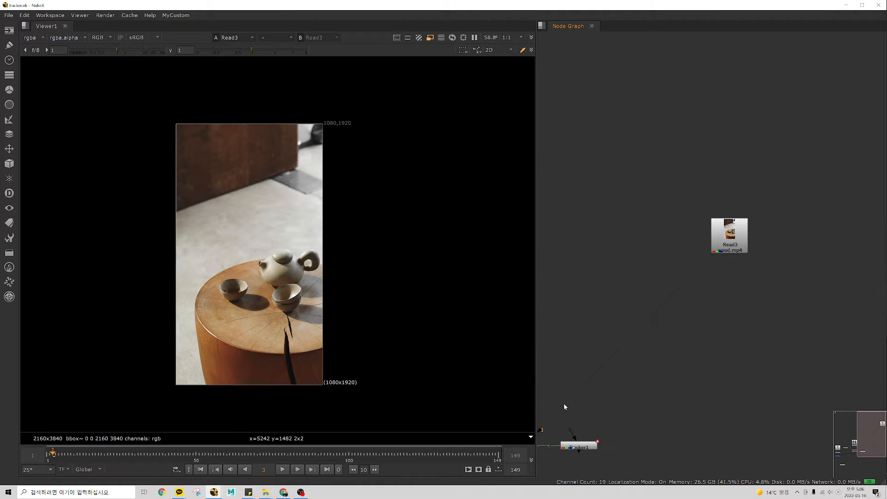
middle_drag(549, 409, 667, 364)
scroll(642, 340, up, 3)
click(639, 331)
scroll(739, 325, down, 2)
middle_drag(846, 253, 652, 381)
scroll(693, 351, down, 3)
click(774, 291)
key(ctrl+v)
scroll(760, 300, up, 6)
drag(784, 293, 765, 306)
key(1)
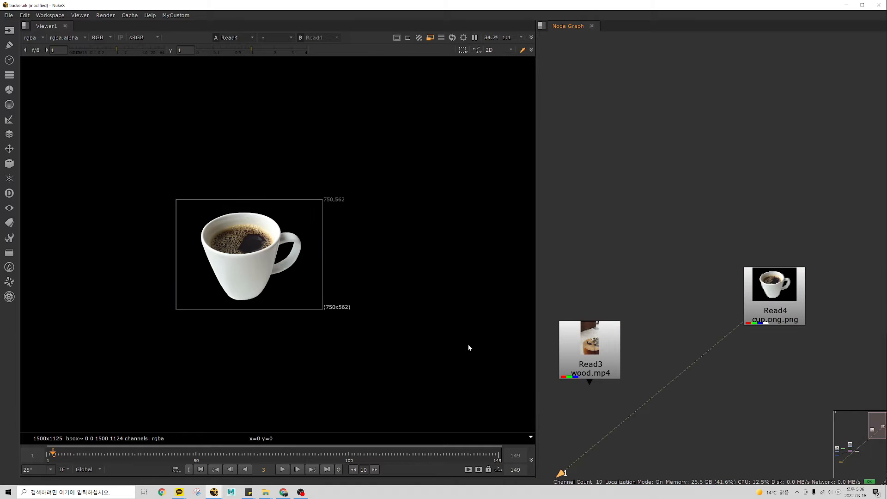
scroll(239, 291, up, 3)
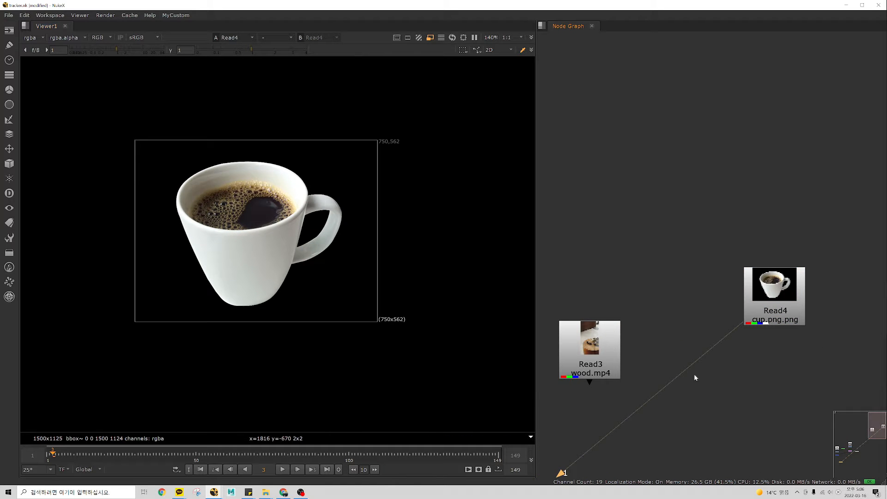
View the wood.mp4 Read node to compare the footage with the cup image.
middle_drag(695, 378, 711, 355)
click(606, 333)
key(1)
drag(224, 327, 297, 306)
middle_drag(846, 295, 818, 290)
scroll(818, 291, down, 3)
scroll(795, 290, up, 3)
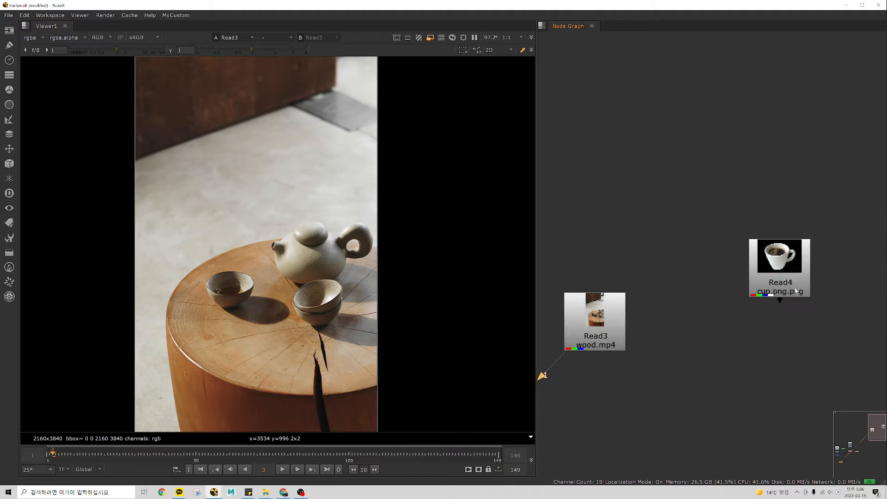
View the cup.png.png Read node and examine its alpha channel against its colour image.
click(795, 290)
key(1)
key(a)
scroll(256, 264, up, 4)
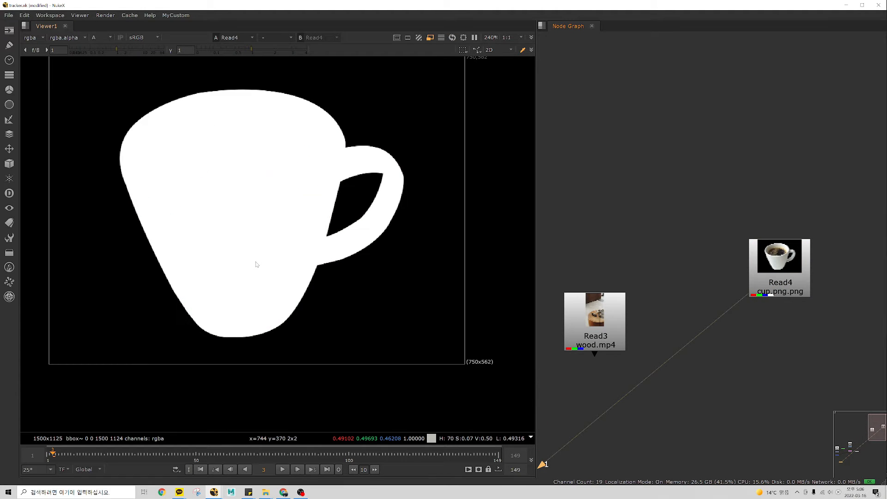
key(a)
key(a)
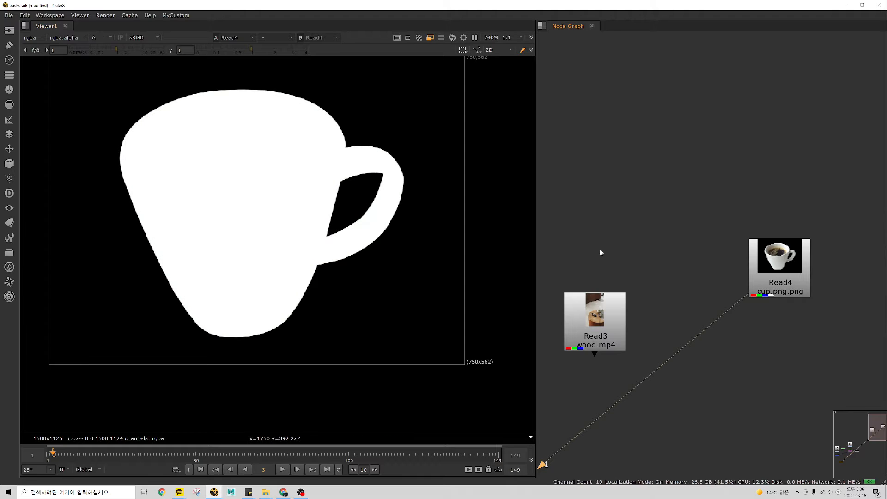
key(a)
scroll(752, 269, up, 5)
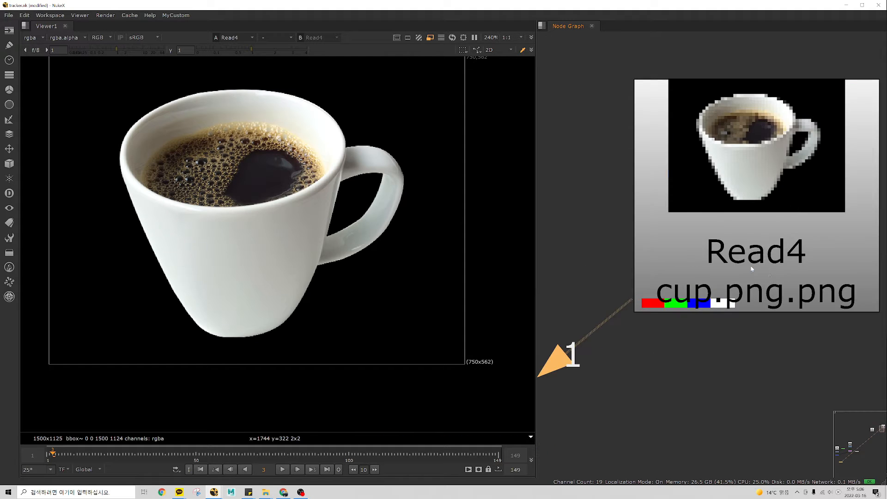
click(752, 268)
scroll(752, 269, down, 5)
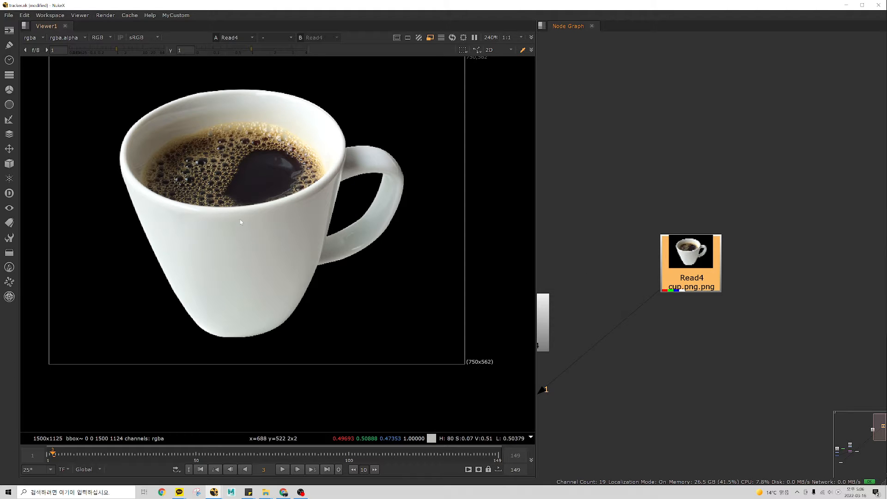
key(a)
key(a)
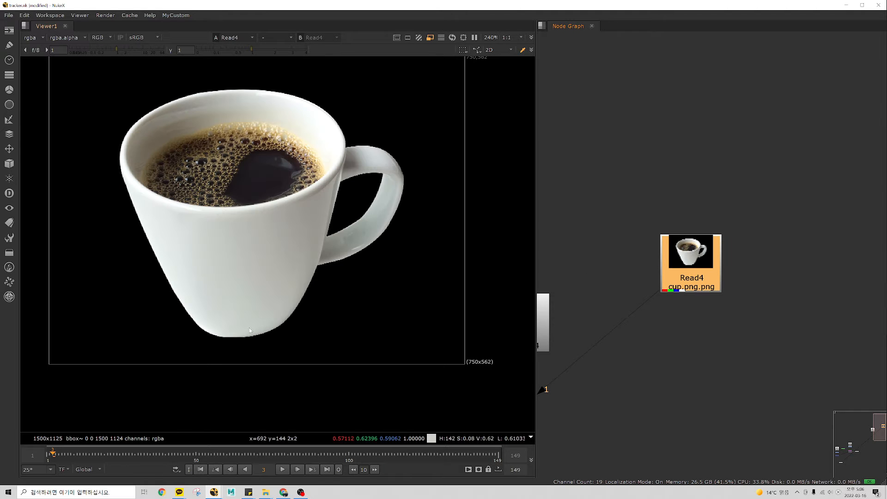
Switch to the browser, review the cup's PNG Mart source page and return to Nuke.
click(285, 493)
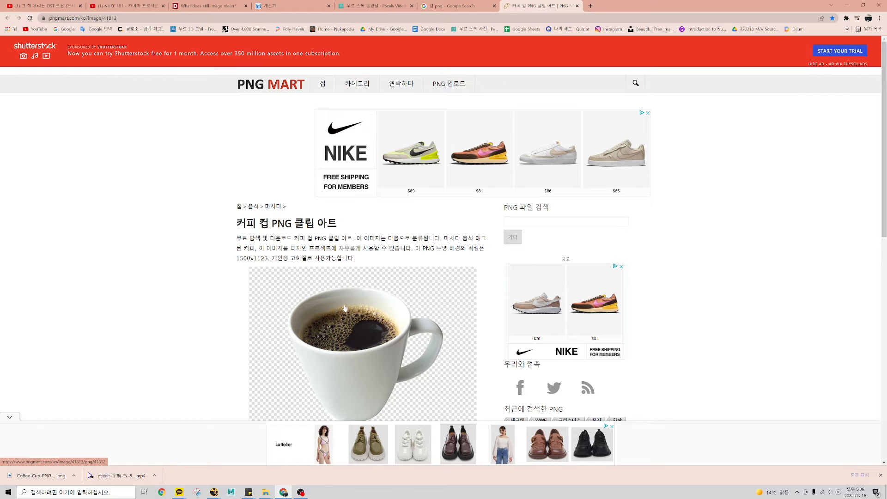
scroll(360, 222, down, 3)
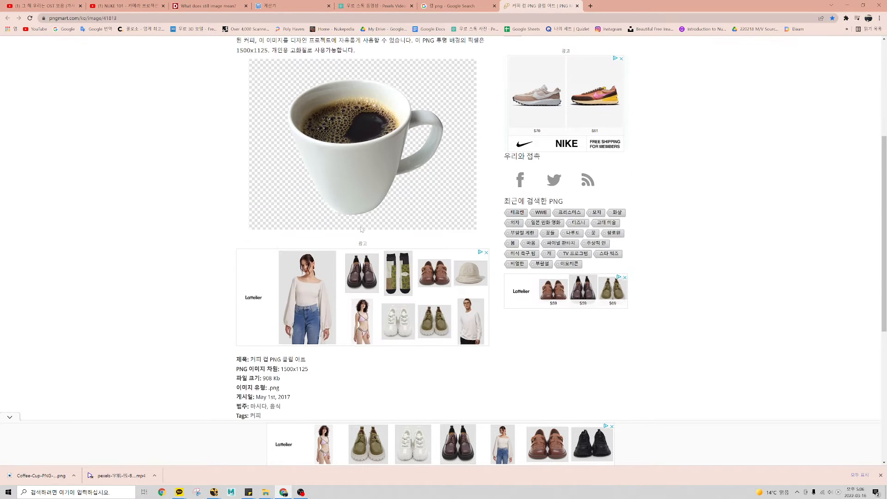
scroll(361, 230, up, 4)
scroll(360, 231, down, 10)
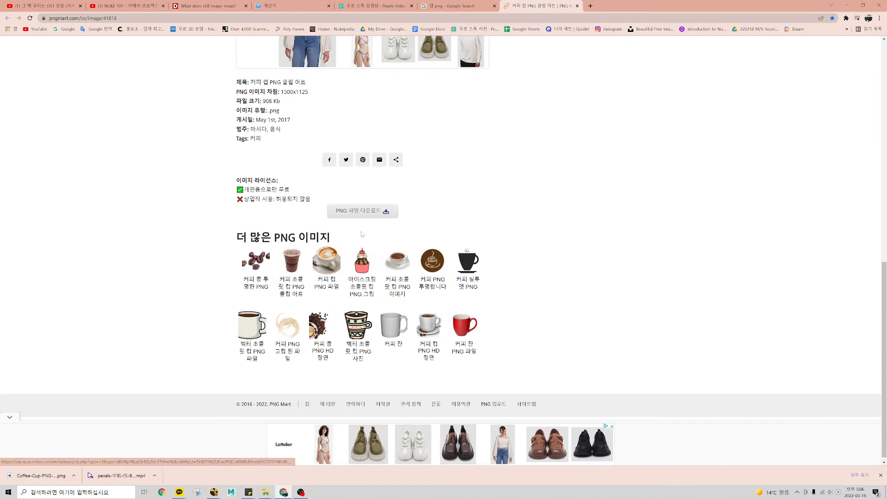
scroll(362, 234, up, 8)
scroll(362, 234, up, 2)
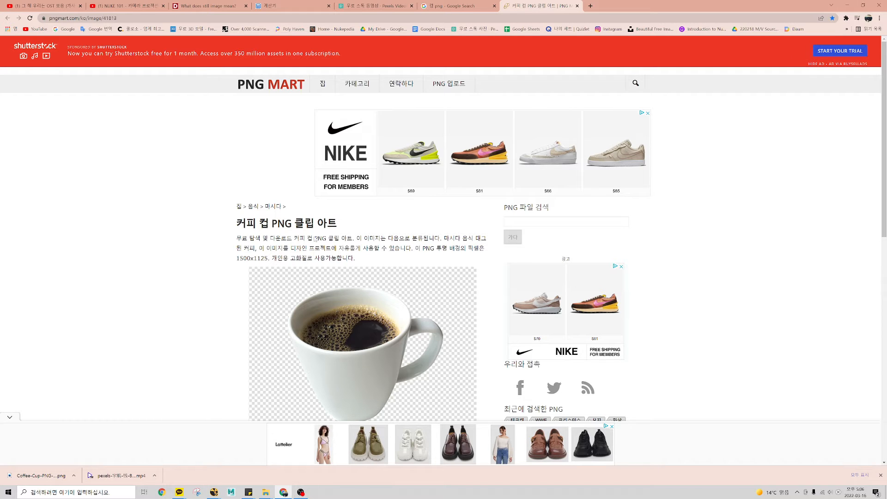
drag(207, 212, 286, 270)
click(172, 236)
click(848, 5)
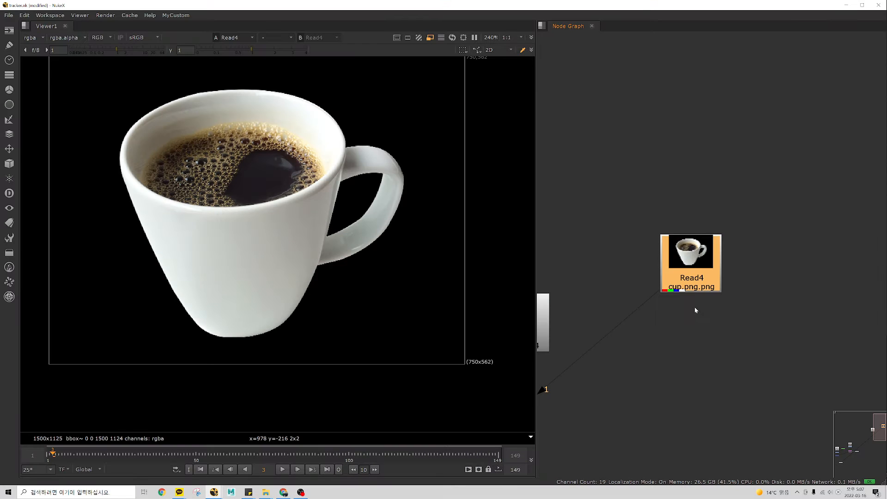
Recheck the cup's alpha channel and return to the colour view.
scroll(323, 249, down, 2)
key(a)
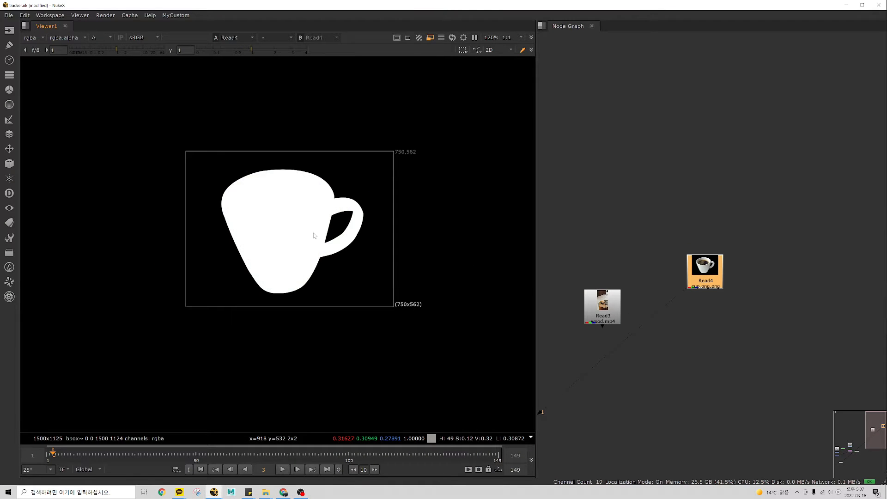
key(a)
key(a)
key(a)
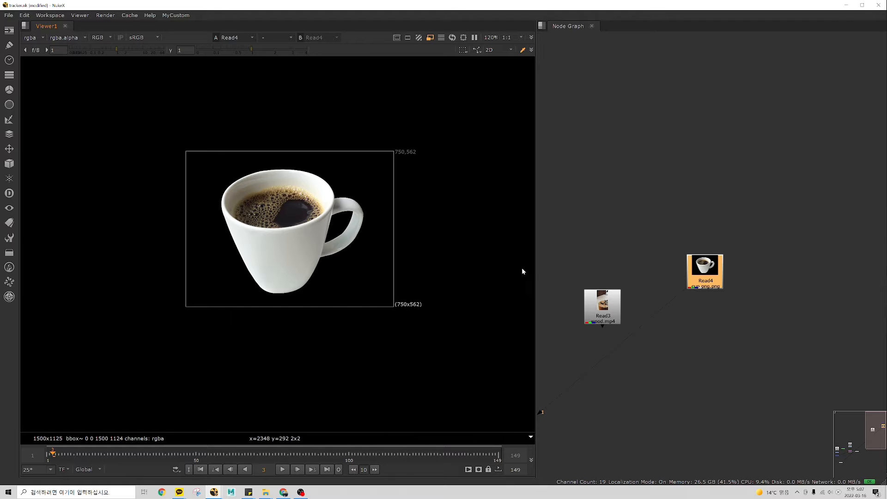
Add a Merge node set to over, with wood.mp4 as input B and cup.png.png as input A.
scroll(672, 327, up, 3)
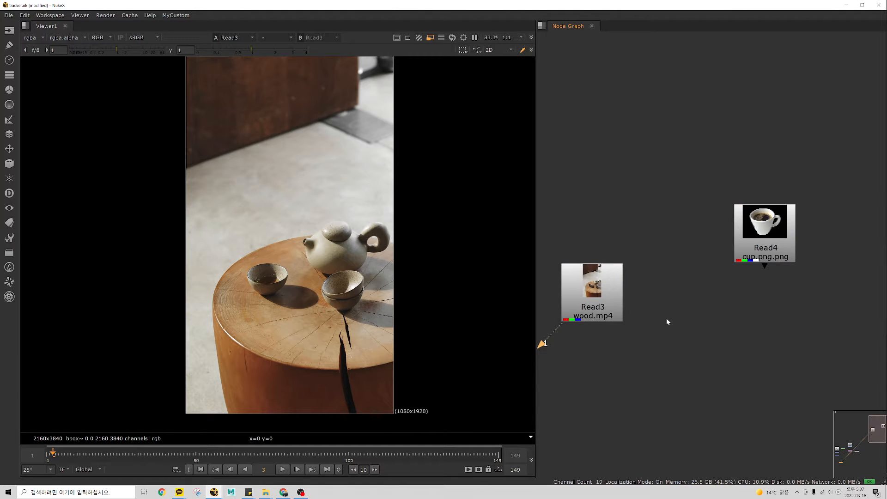
scroll(667, 316, down, 3)
key(m)
scroll(666, 307, up, 2)
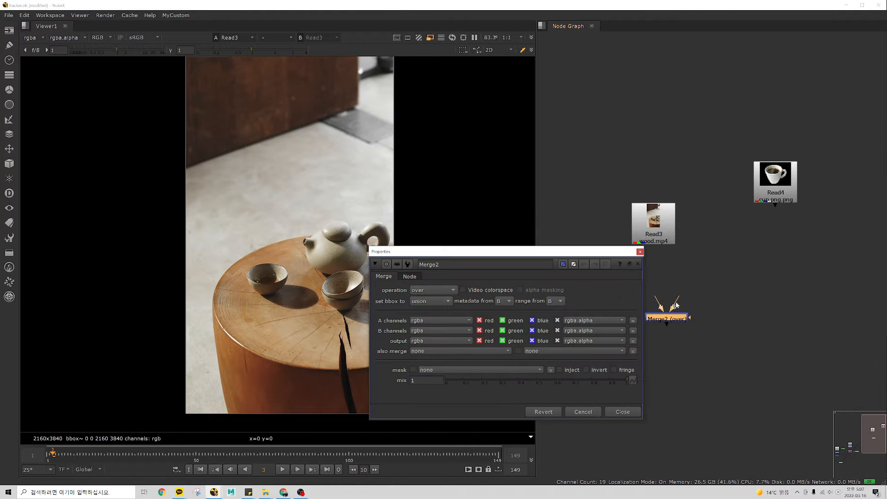
drag(664, 309, 763, 200)
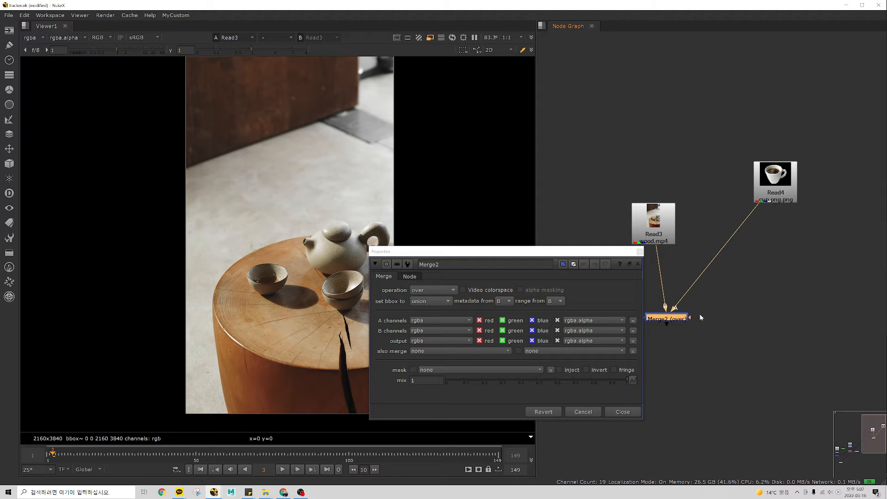
View the Merge output, close its properties and examine the cup composited over the wood footage.
key(1)
click(640, 251)
scroll(317, 375, up, 3)
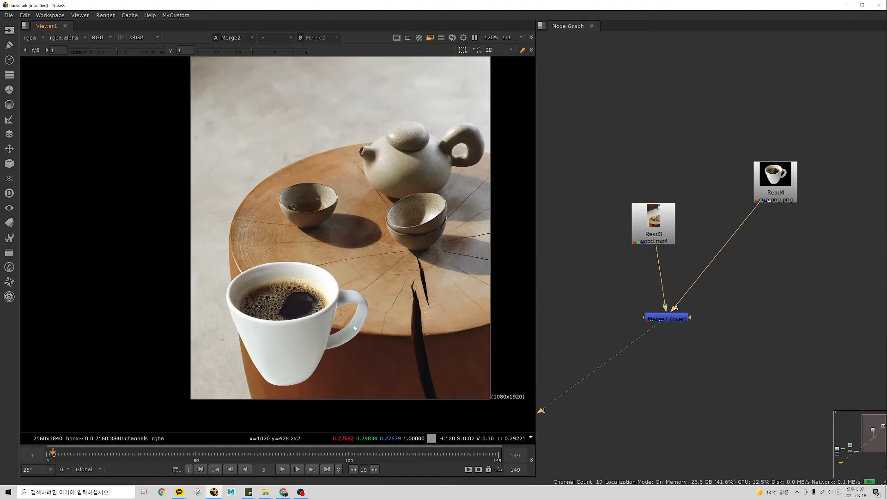
drag(219, 235, 419, 399)
View Read4 on its own, fit it to the viewer and compare its alpha and colour channels.
middle_drag(794, 299, 778, 325)
click(760, 203)
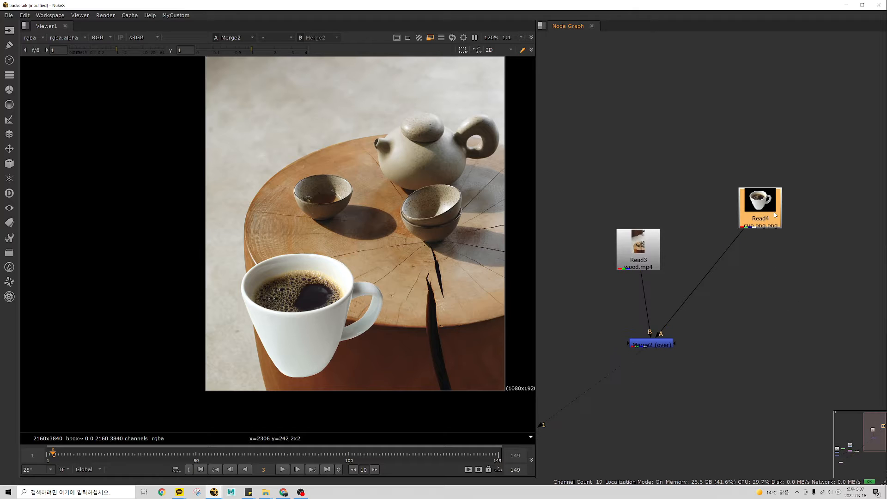
key(1)
key(f)
drag(155, 130, 406, 317)
key(a)
key(a)
key(a)
key(a)
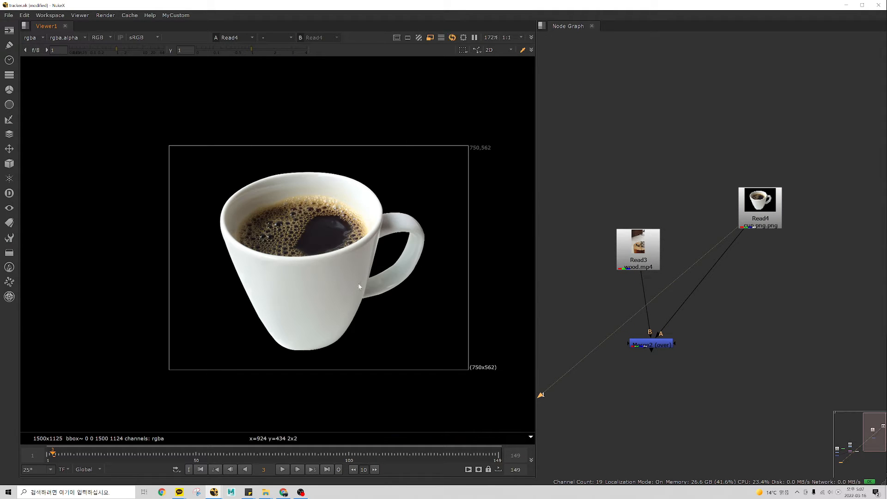
View the Merge output, align the Merge node beneath Read3 and place Read4 level with Read3.
scroll(652, 349, up, 2)
click(652, 350)
drag(653, 350, 642, 343)
key(1)
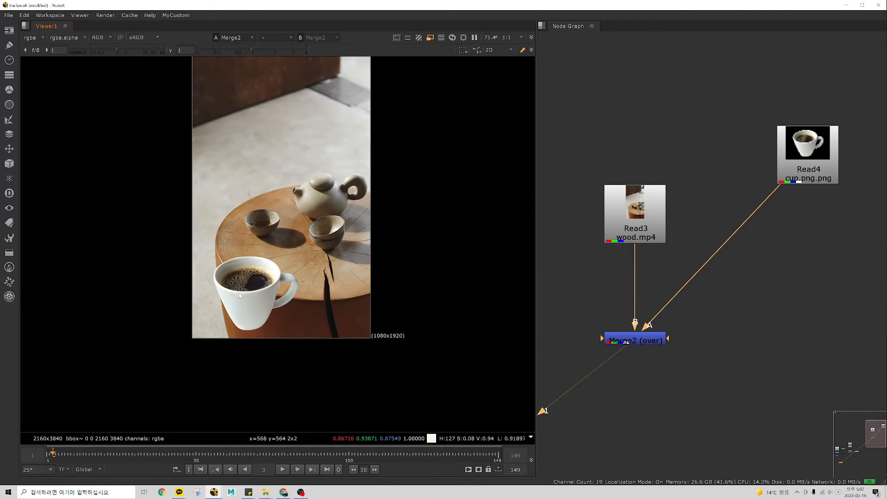
drag(807, 147, 792, 207)
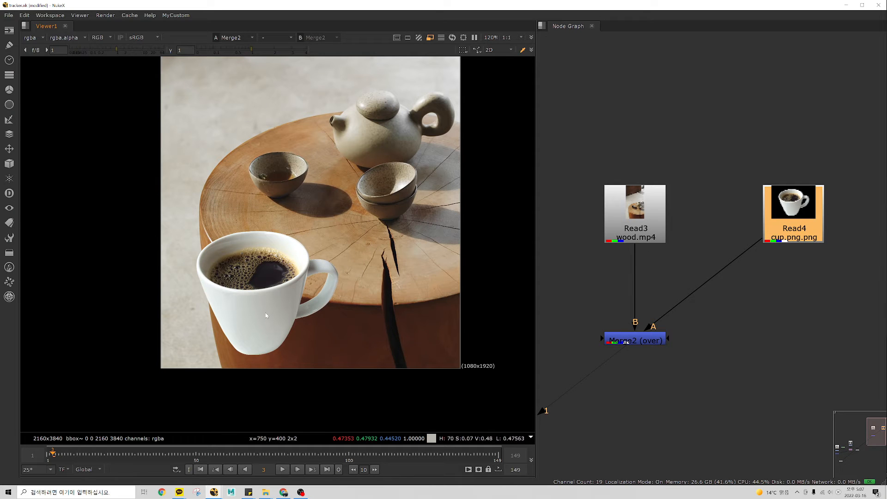
View Read4, turn off its Premultiplied option, close its properties and inspect the cup image.
key(1)
scroll(386, 211, down, 3)
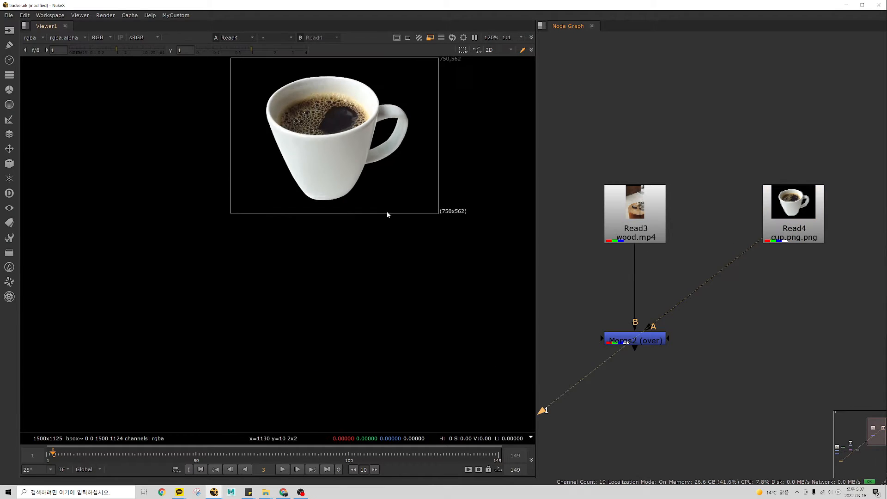
scroll(786, 239, up, 2)
double_click(796, 222)
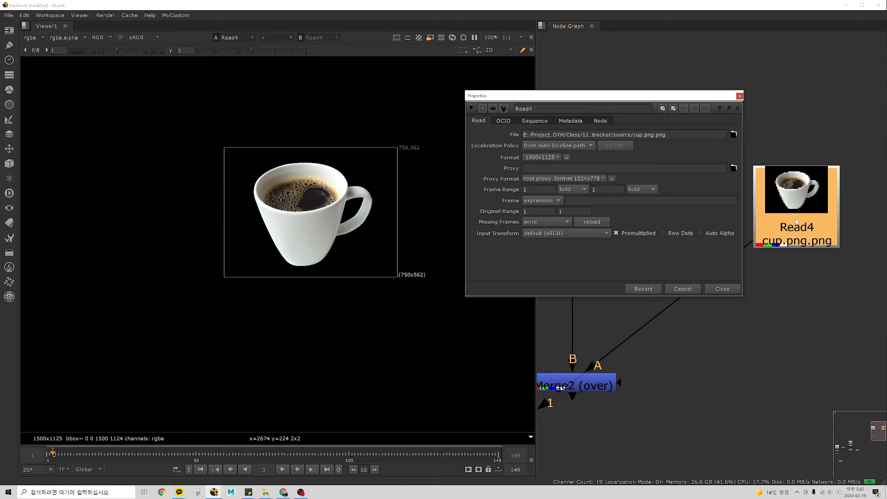
click(616, 233)
click(740, 96)
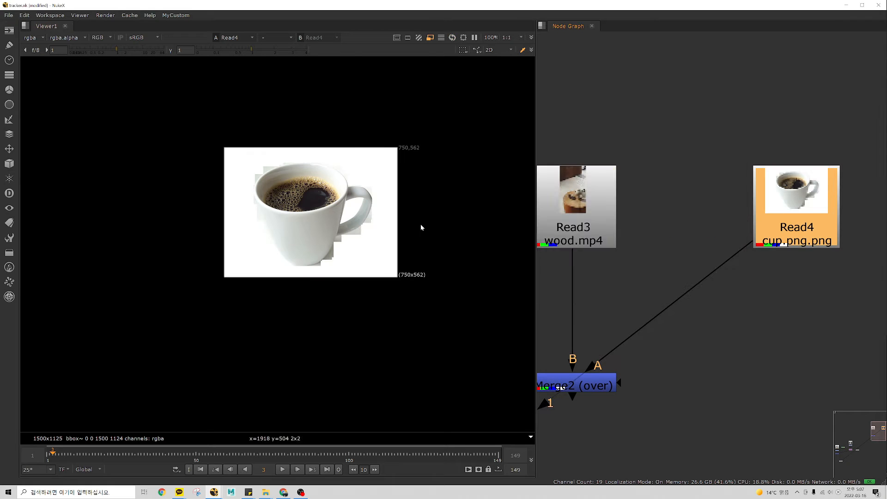
scroll(370, 240, up, 3)
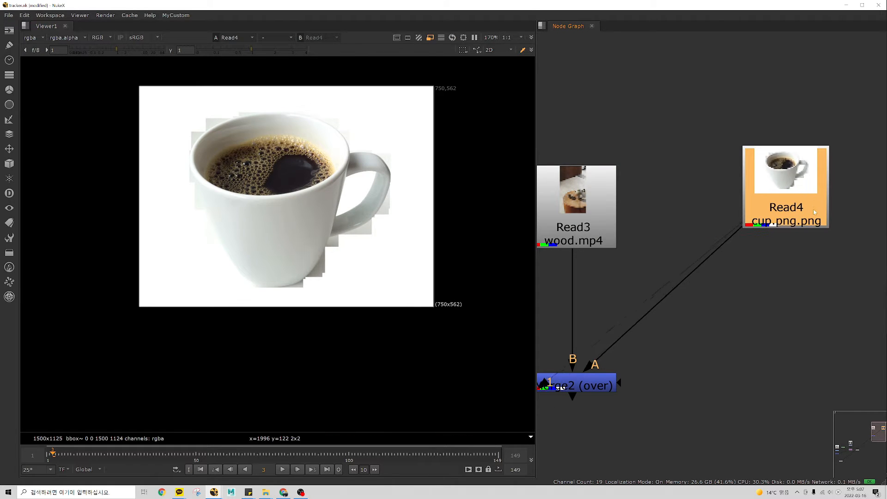
Turn Read4's Premultiplied option back on and close its properties.
double_click(783, 221)
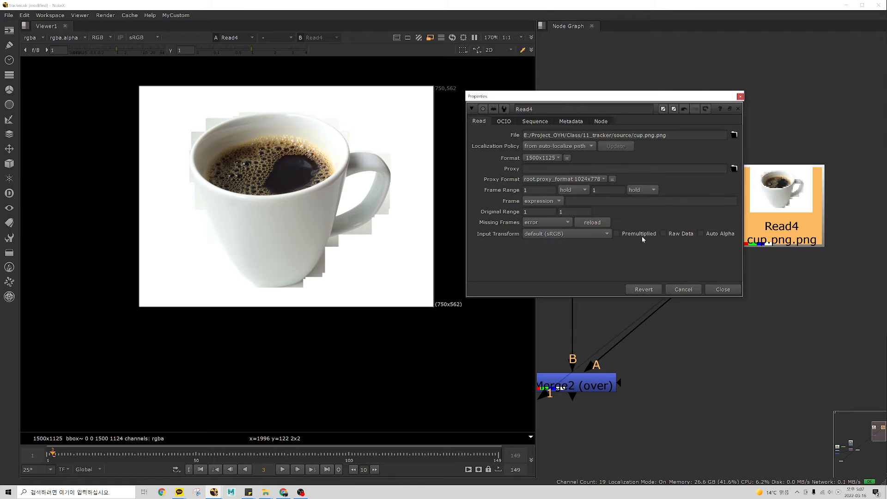
drag(637, 119, 643, 103)
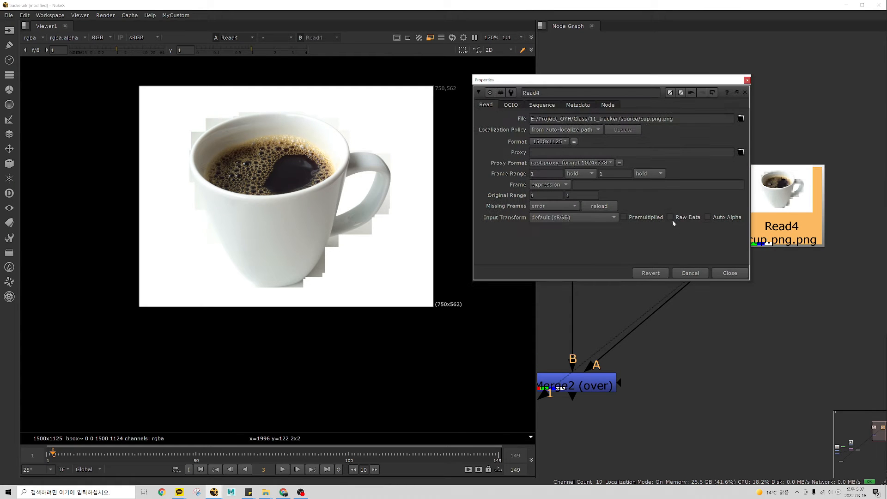
click(639, 218)
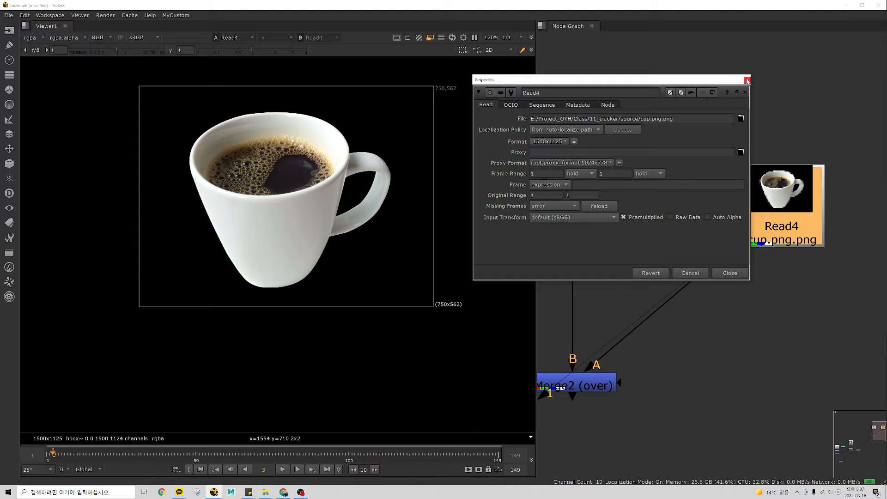
click(747, 80)
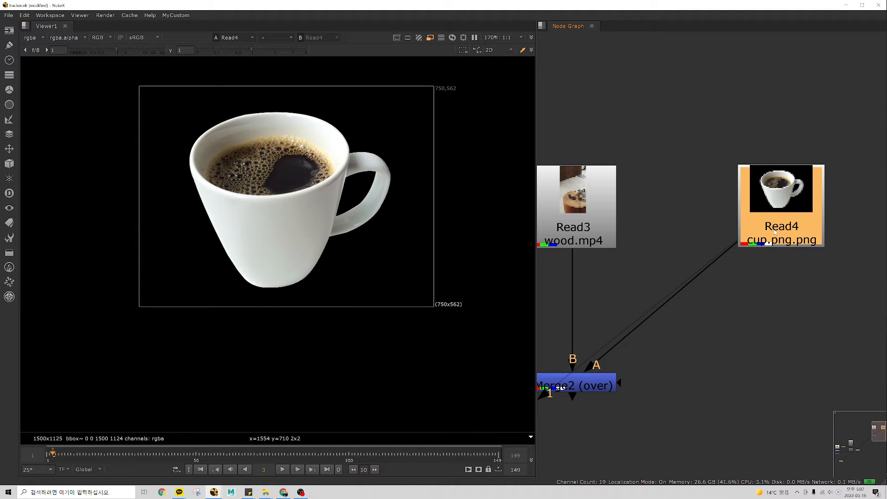
key(Tab)
text(precomp)
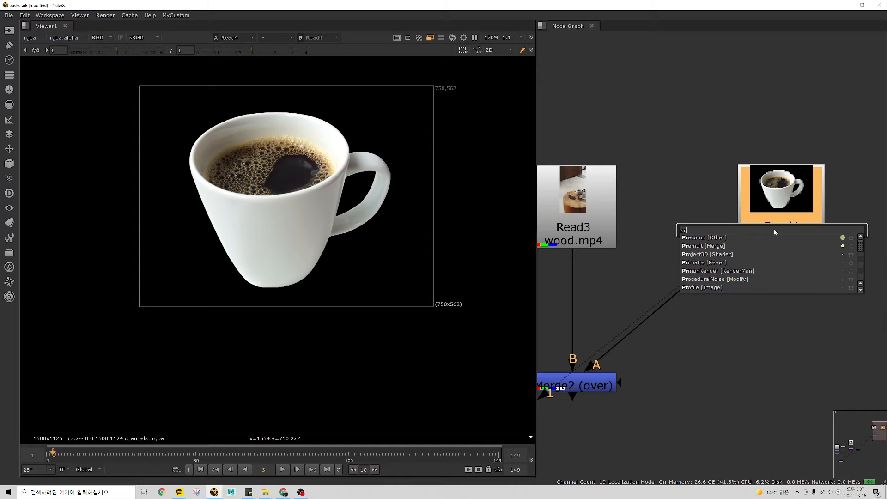
key(Return)
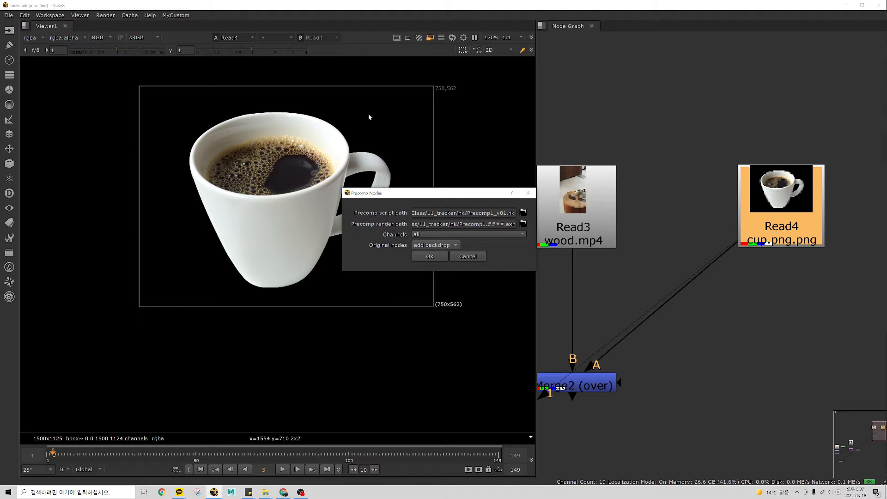
click(528, 193)
View the Merge2 output and inspect the cup composited over the wood footage.
scroll(688, 404, down, 3)
click(686, 350)
key(1)
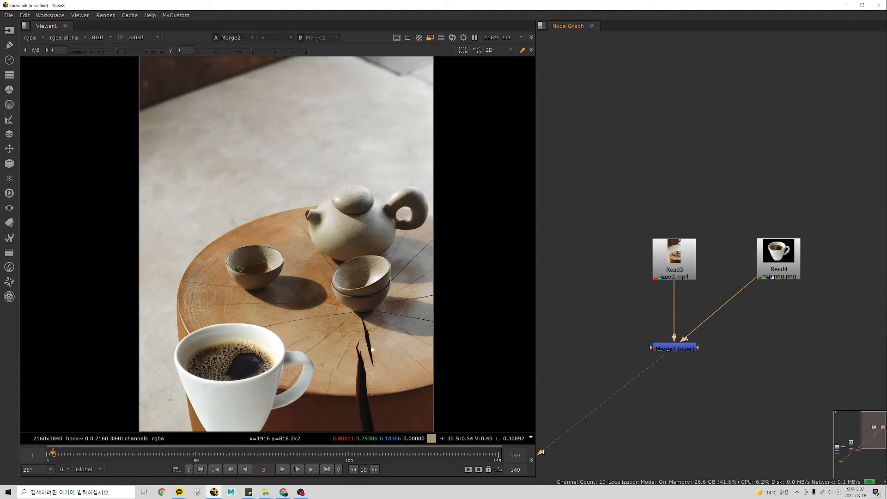
scroll(276, 254, down, 5)
scroll(680, 283, up, 3)
scroll(329, 313, up, 2)
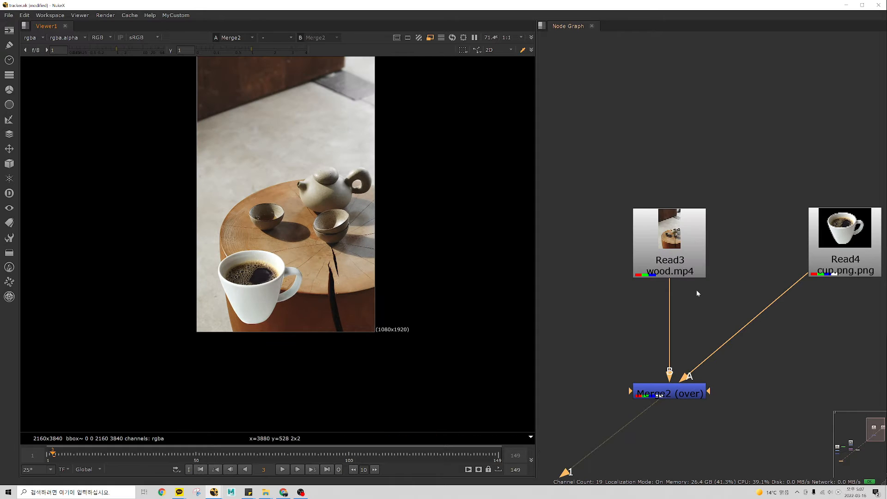
Add a Transform node after Read4, move the cup onto the wooden table in front of the bowls and close its properties.
click(845, 231)
key(t)
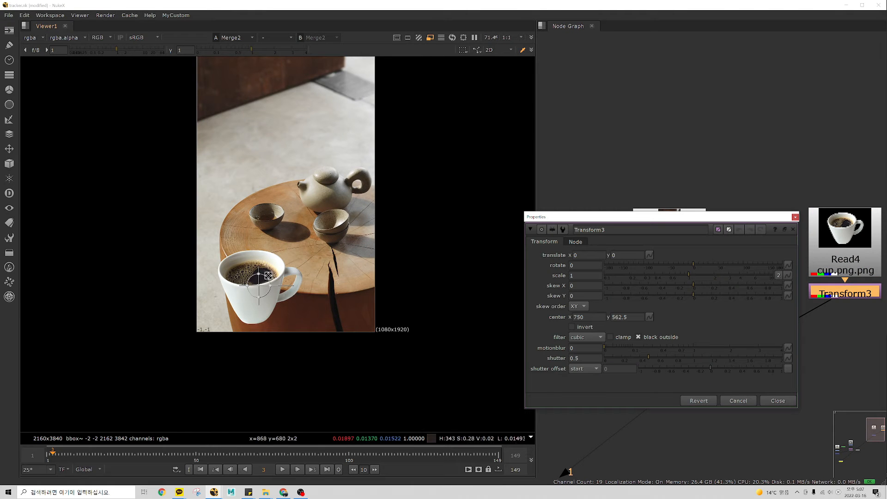
scroll(269, 277, up, 3)
drag(257, 283, 289, 216)
click(796, 217)
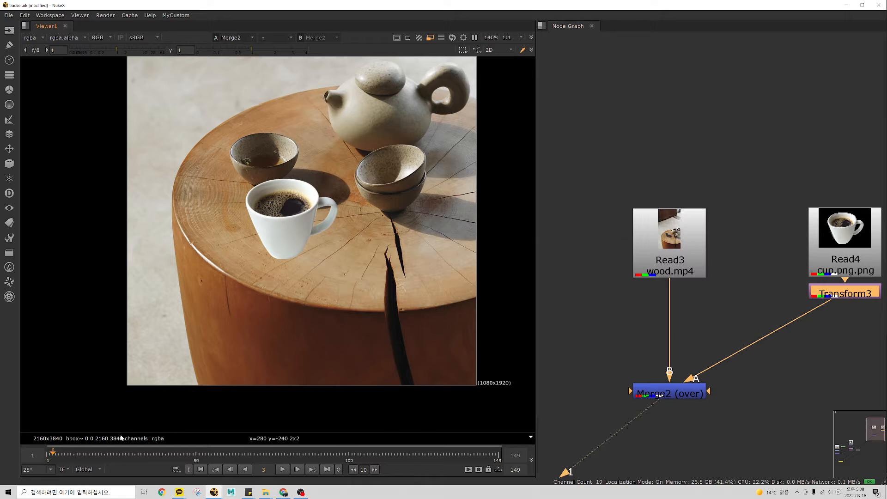
Go to frame 1, turn off proxy mode and inspect the composite at full resolution.
drag(52, 454, 47, 455)
scroll(406, 277, down, 5)
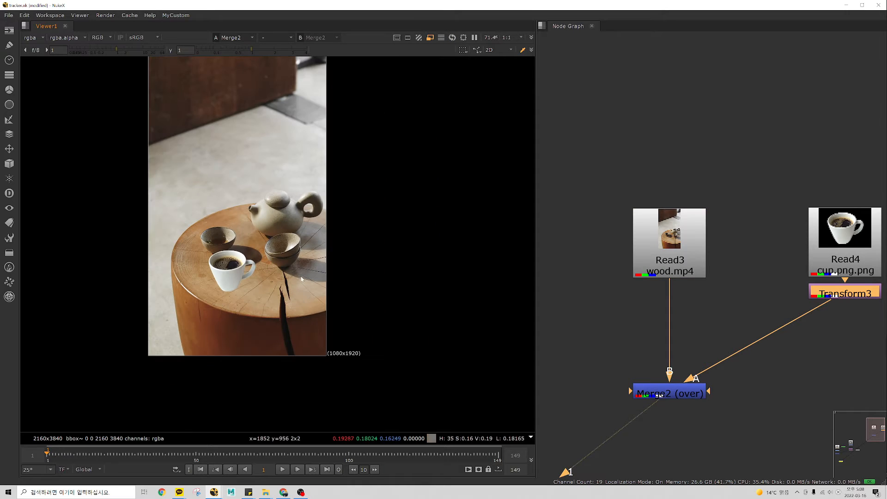
click(430, 38)
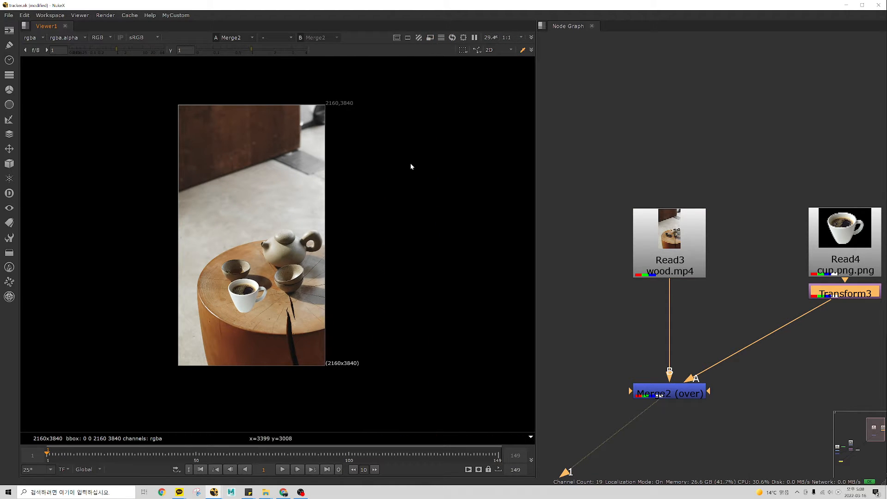
scroll(323, 368, up, 4)
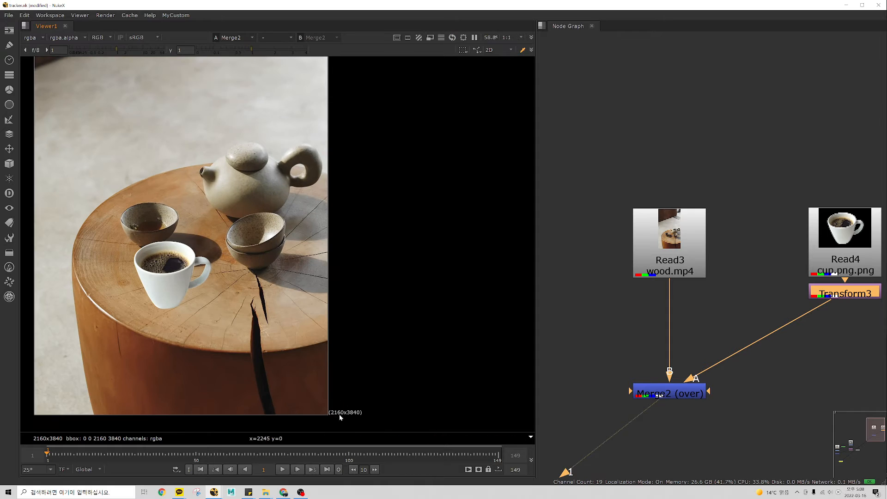
scroll(365, 415, down, 4)
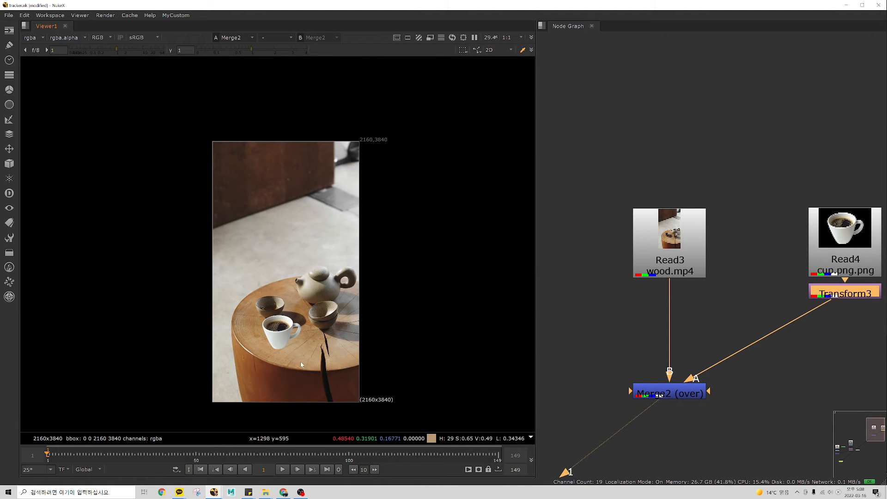
scroll(303, 365, up, 1)
middle_drag(303, 365, 278, 344)
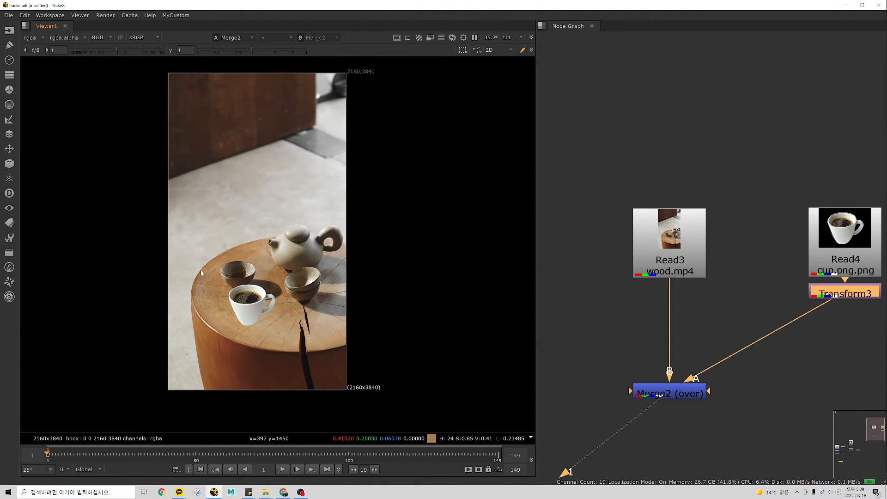
scroll(200, 270, up, 2)
middle_drag(200, 270, 163, 243)
scroll(157, 250, down, 2)
middle_drag(185, 273, 194, 308)
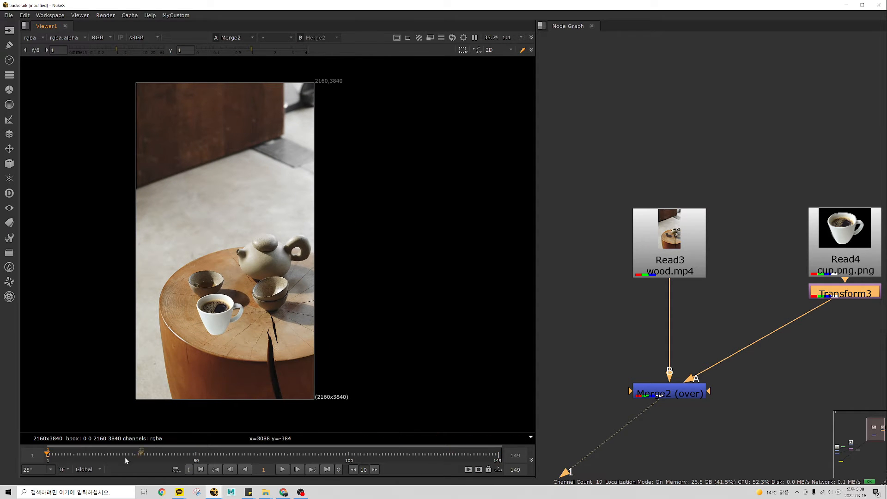
Play the composite at full resolution, stop it and examine how the cup sits on the table.
key(l)
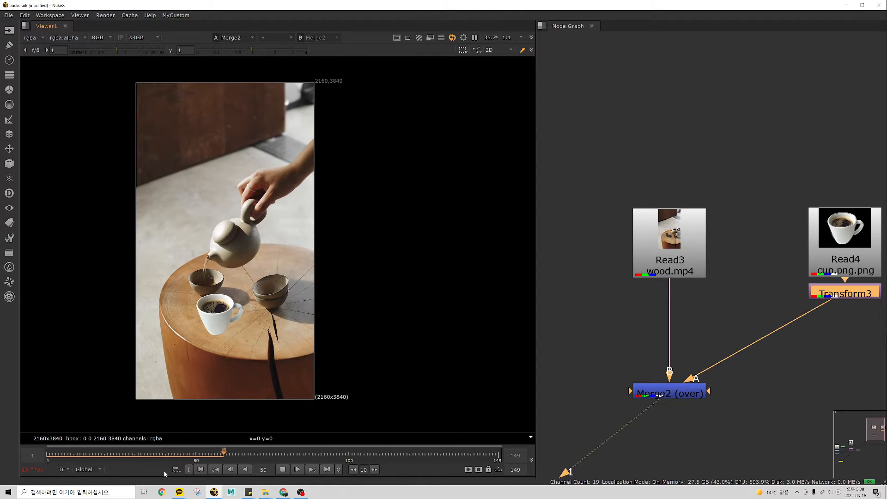
click(122, 455)
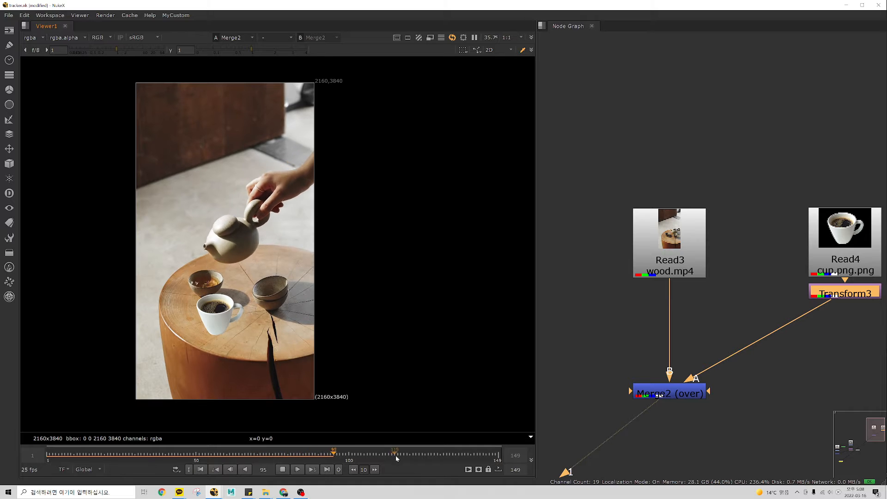
key(k)
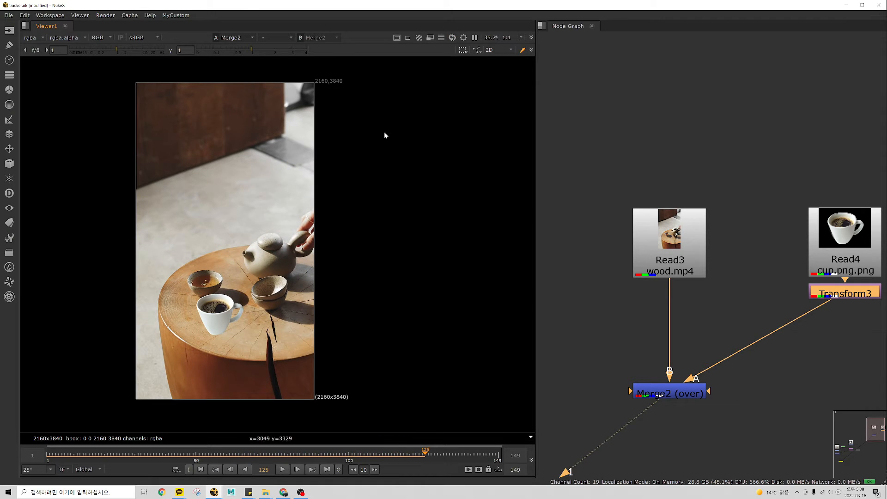
scroll(218, 321, up, 3)
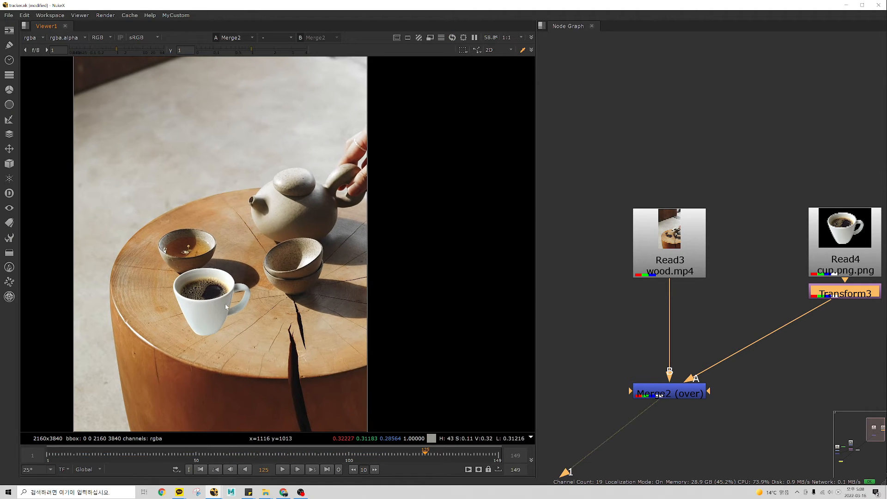
Turn on proxy mode, return to the start of the clip and play the composite at reduced resolution.
click(431, 40)
scroll(416, 332, up, 3)
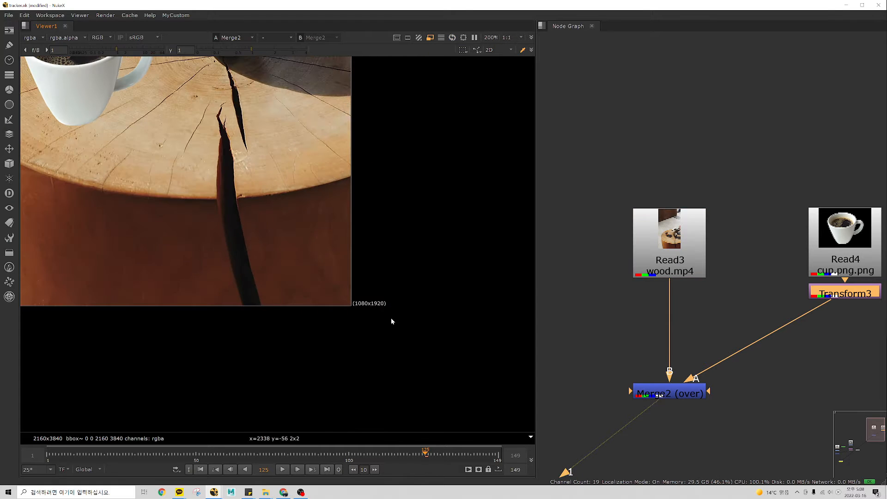
scroll(382, 307, down, 4)
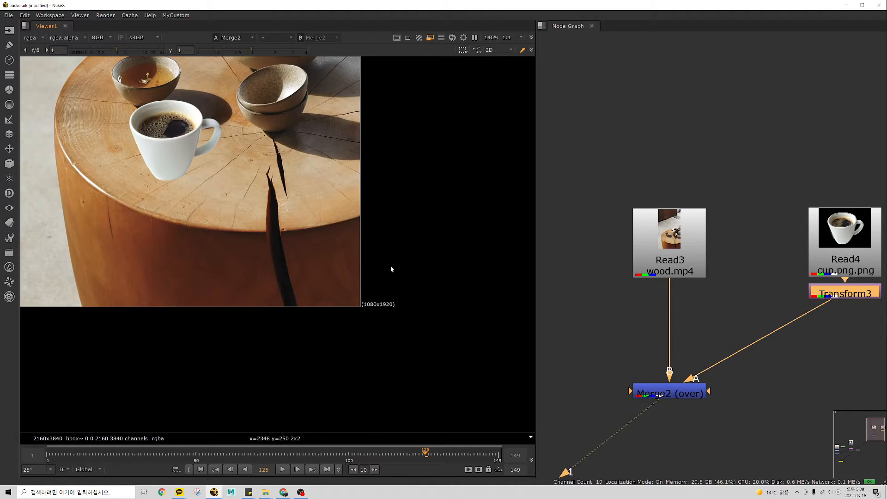
click(50, 457)
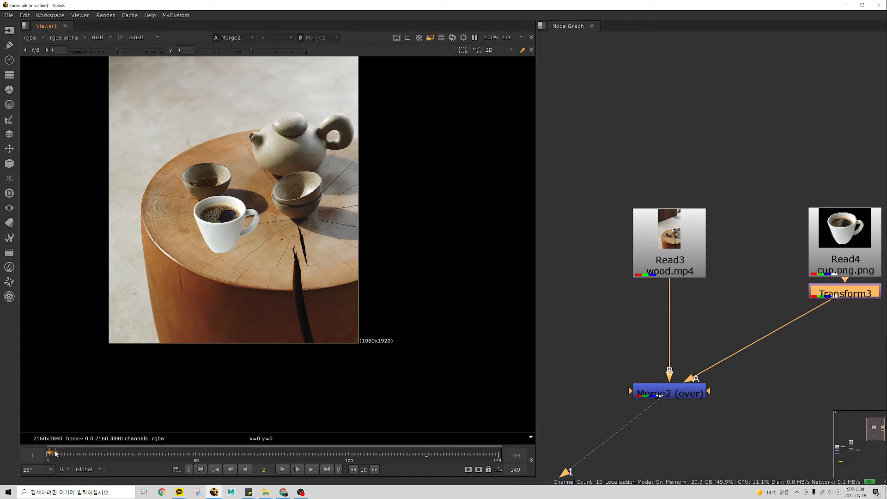
key(l)
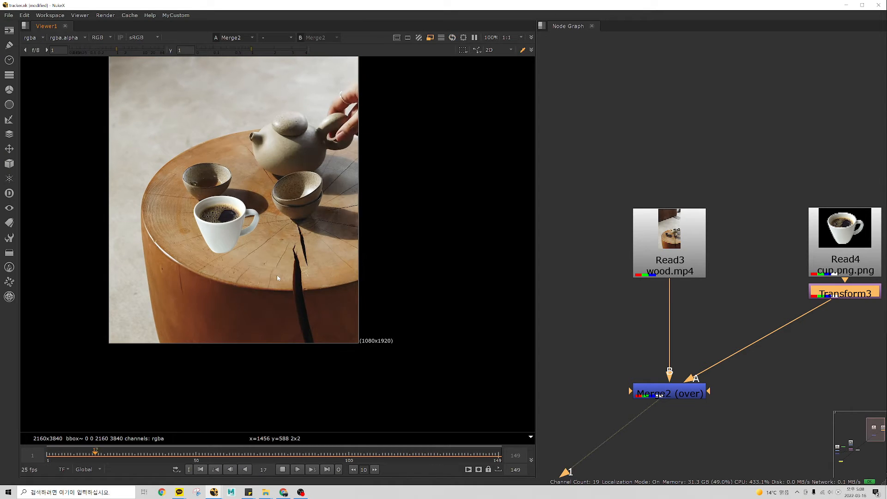
key(k)
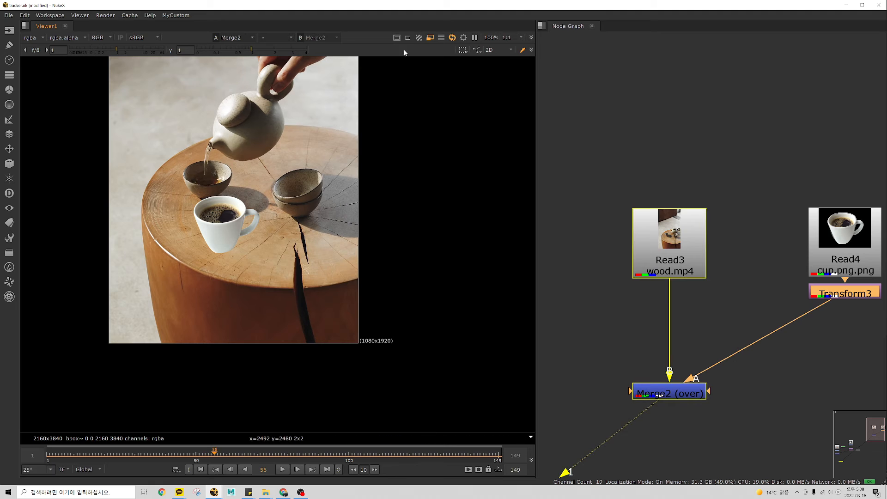
Turn proxy mode off again and scrub through the composite, ending on frame 50.
click(430, 37)
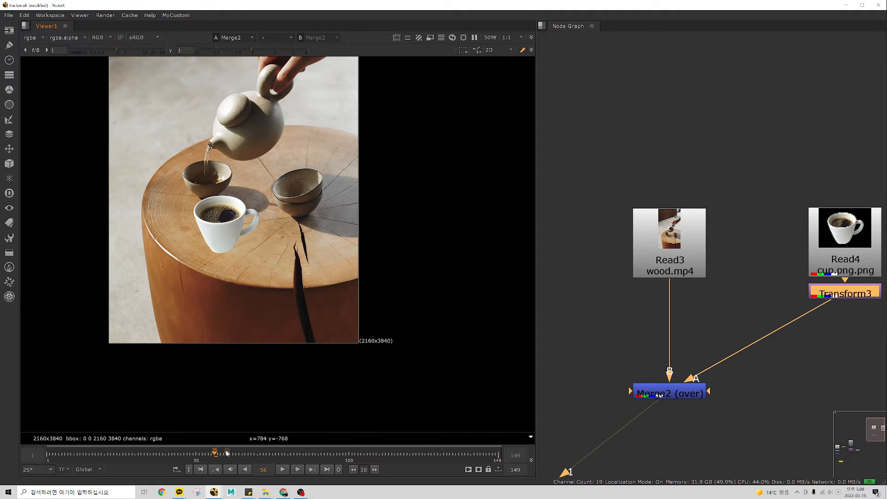
drag(226, 453, 267, 451)
drag(328, 456, 189, 456)
click(196, 455)
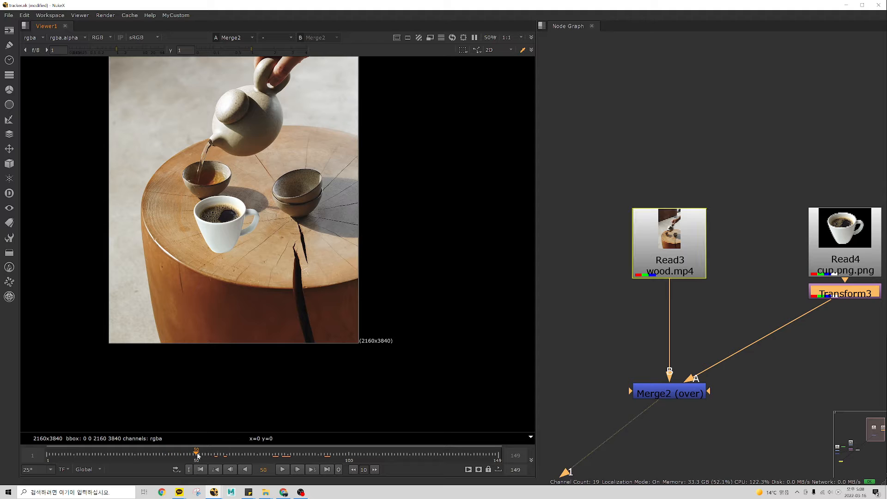
Play the whole composite from the first frame at full resolution, stop it and return to frame 1.
key(minus)
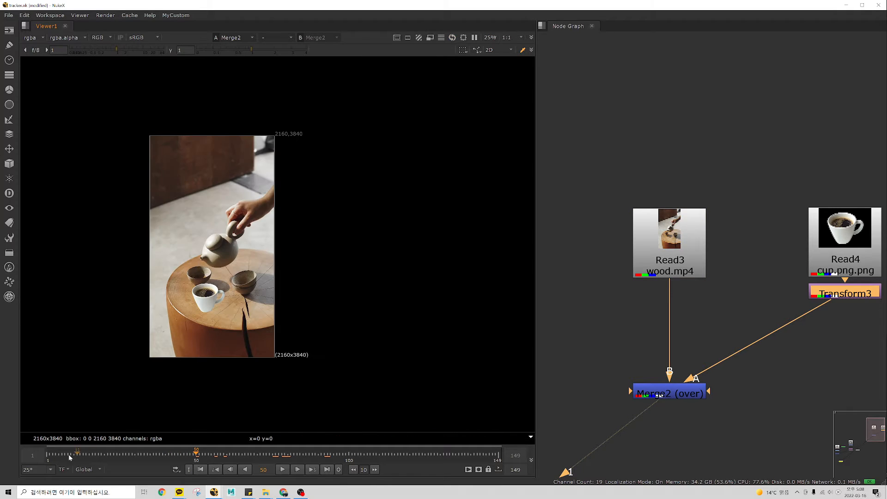
click(48, 455)
key(l)
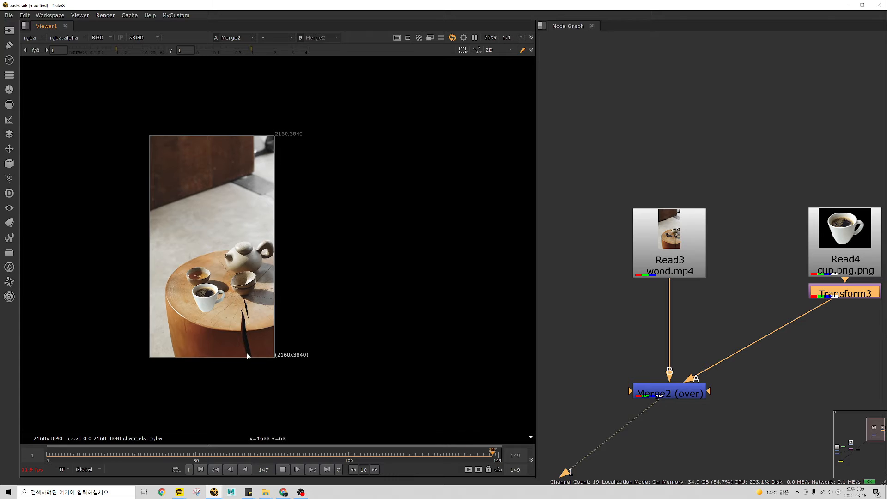
key(k)
key(Home)
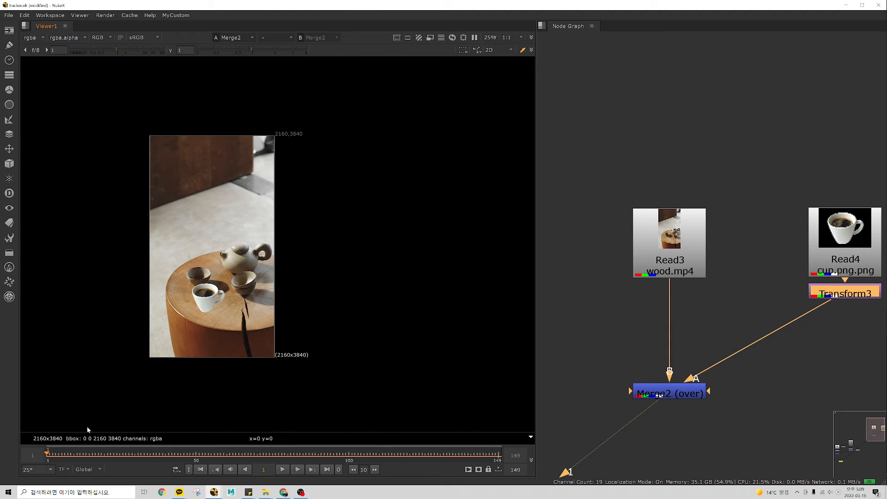
Create an unconnected Tracker node in the empty area beside Read3.
scroll(213, 305, up, 4)
scroll(212, 305, up, 2)
scroll(733, 311, down, 4)
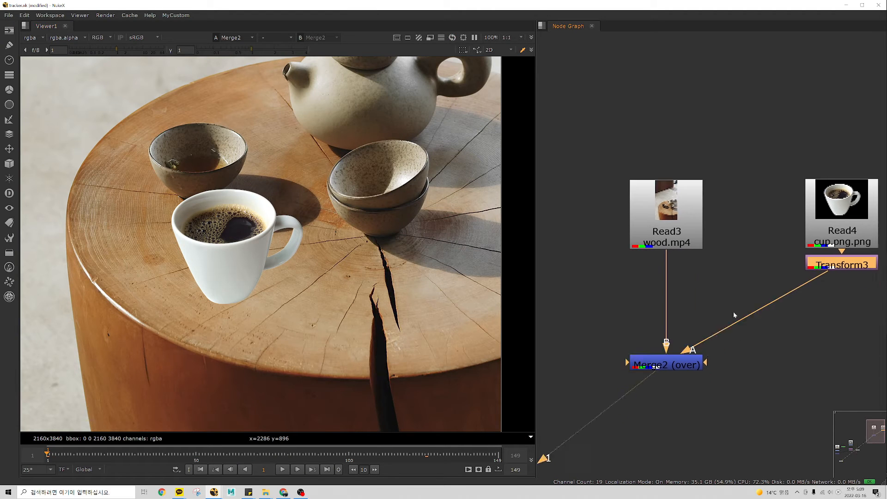
click(638, 284)
key(Tab)
text(track)
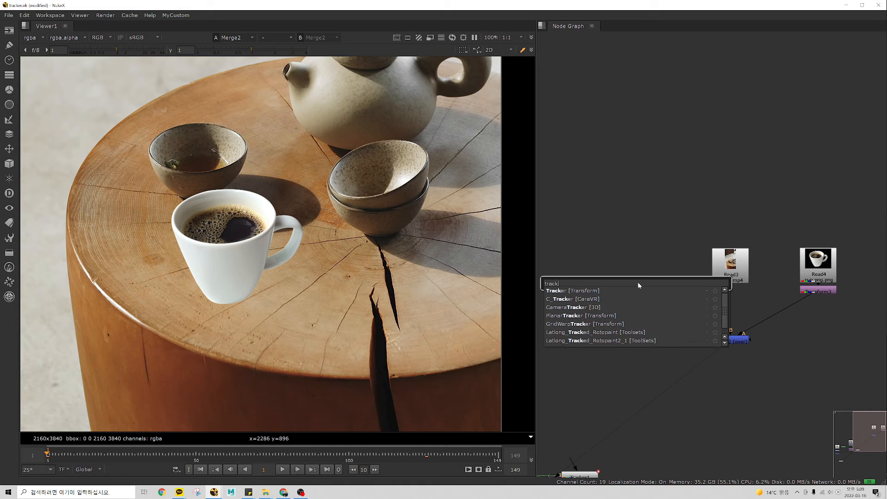
key(Return)
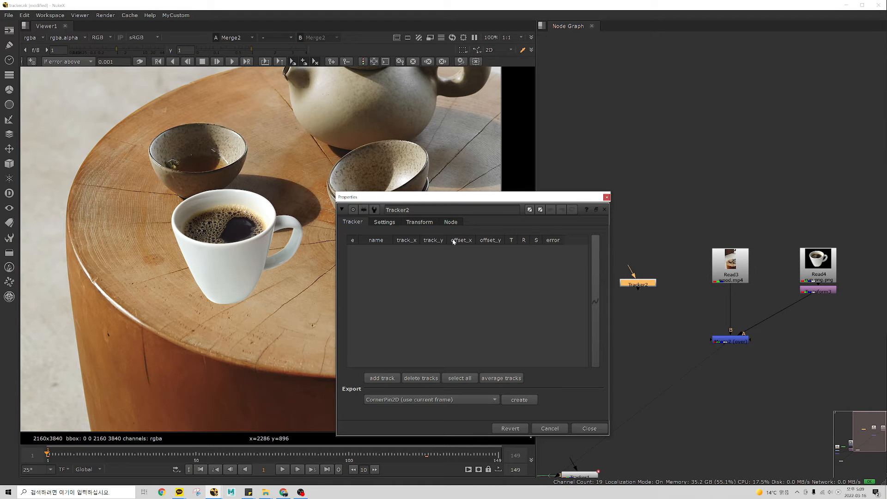
Move the Tracker properties lower and view the Read3 wood footage without the cup.
drag(528, 193, 527, 248)
middle_drag(627, 289, 656, 286)
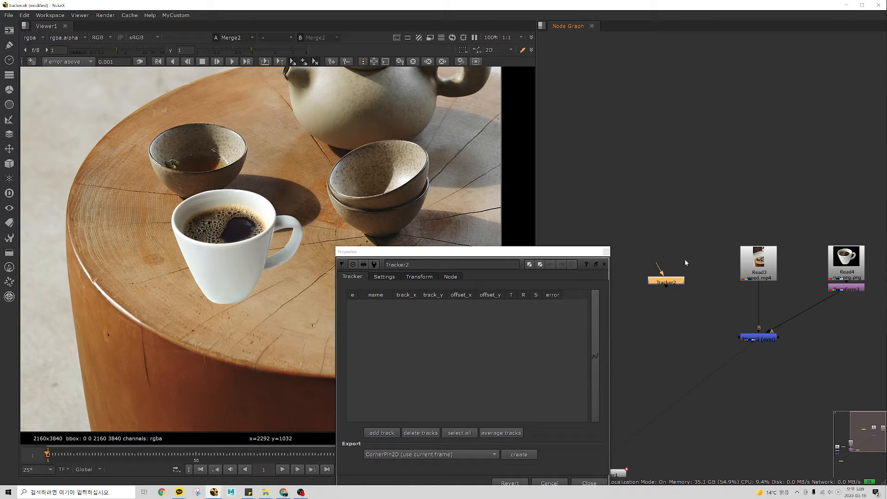
click(759, 268)
key(1)
middle_drag(726, 283, 717, 269)
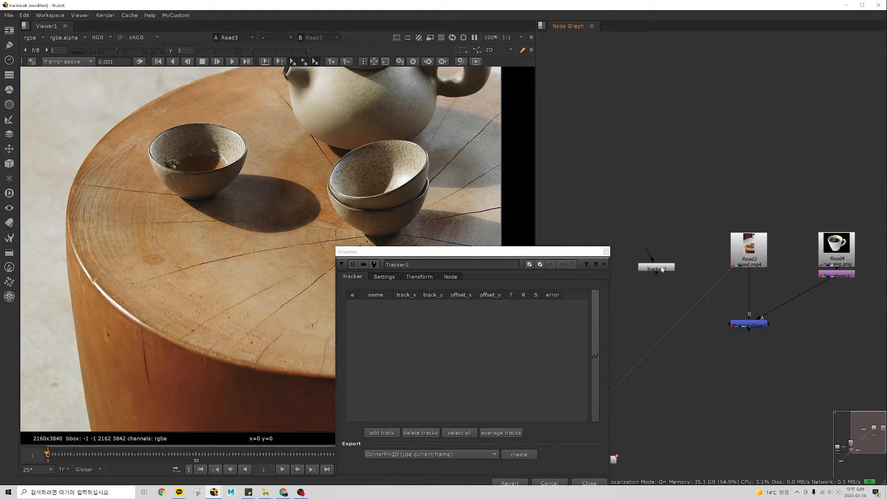
Connect the Tracker2 input to Read3, clear its properties from the node graph and view Tracker2.
click(659, 273)
drag(416, 252, 365, 334)
drag(649, 257, 664, 257)
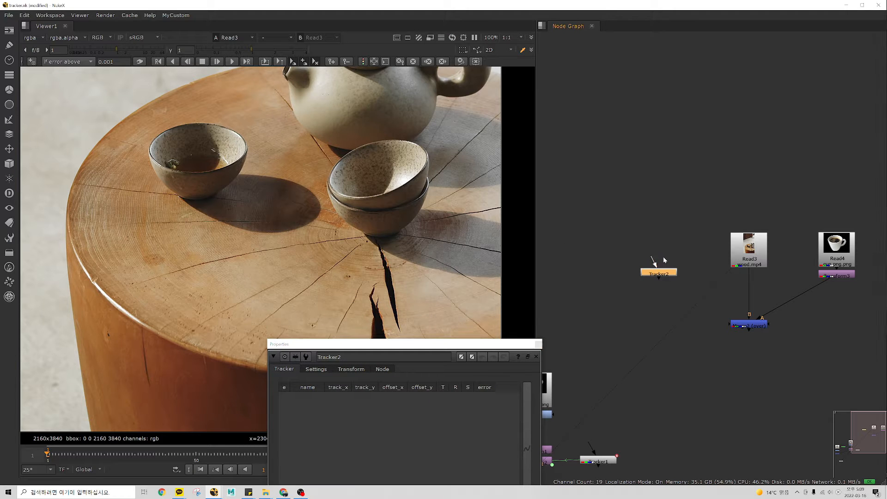
drag(752, 249, 751, 250)
key(1)
drag(666, 274, 661, 270)
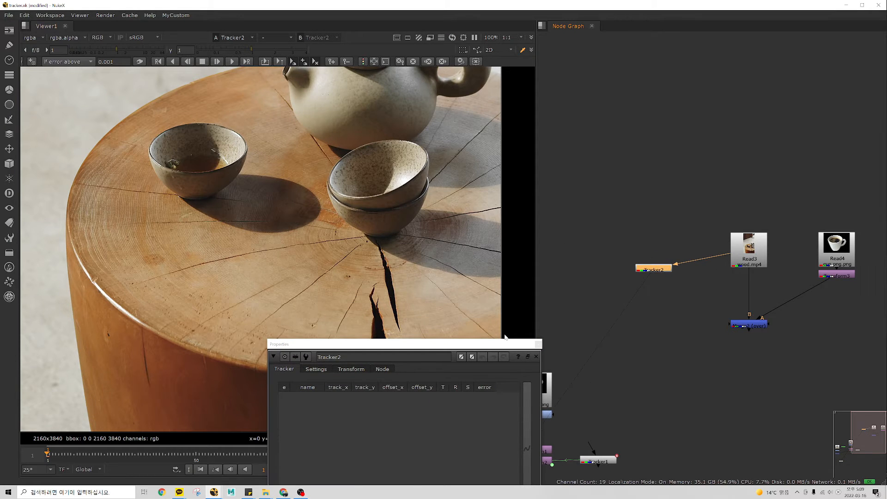
Move the Tracker2 properties off the footage and fit the wood image in the viewer.
drag(477, 347, 697, 125)
key(f)
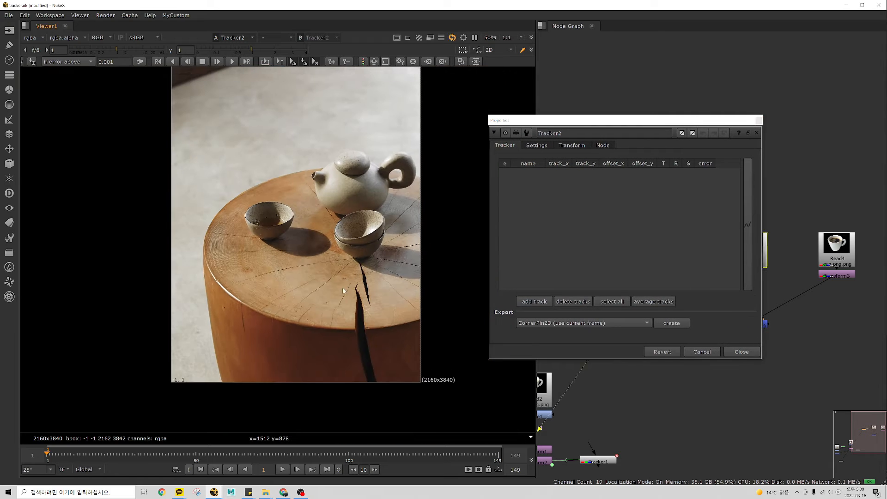
middle_drag(436, 297, 430, 314)
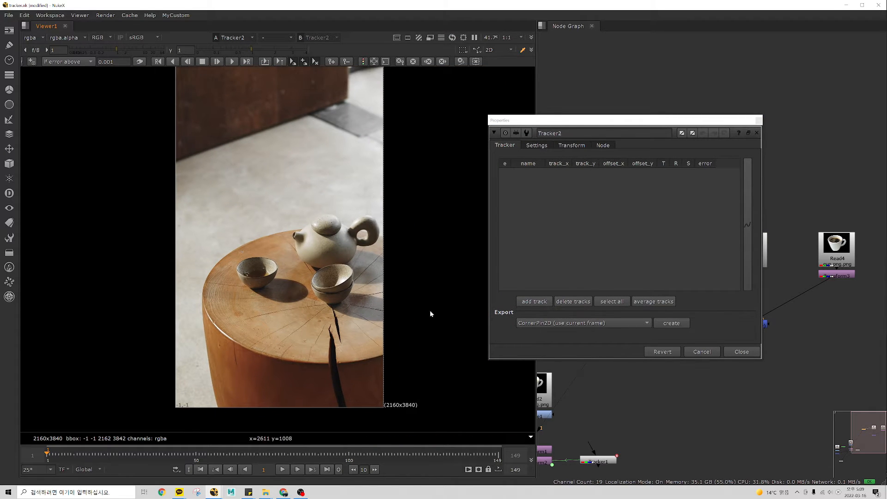
Examine the wood tabletop around the thin crack below the bowl's shadow for a distinct high-contrast spot to track.
scroll(172, 391, up, 3)
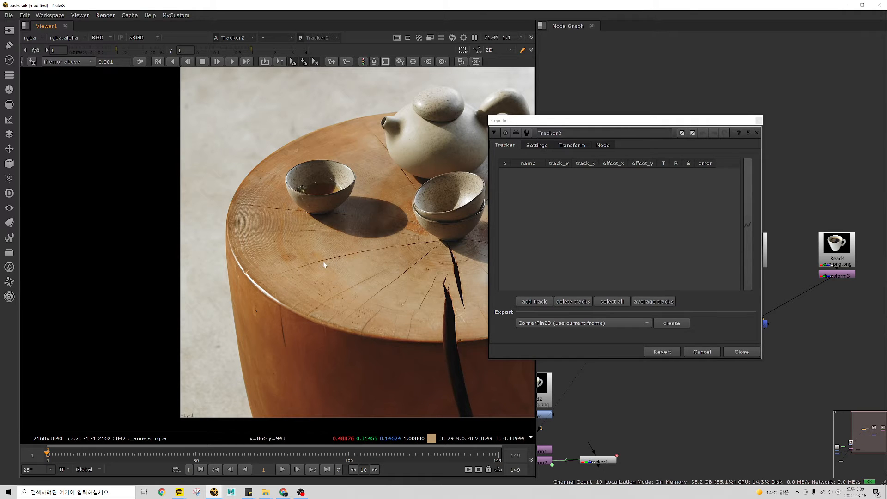
scroll(324, 264, up, 4)
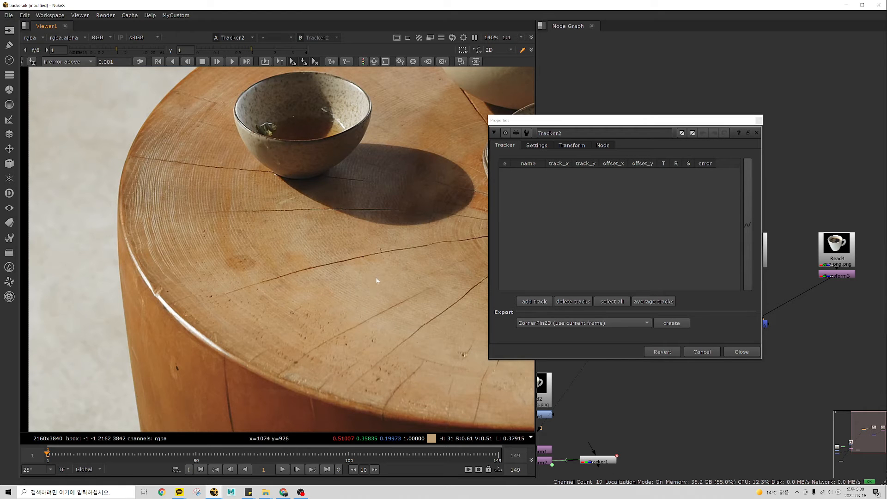
middle_drag(366, 279, 265, 302)
scroll(265, 301, down, 1)
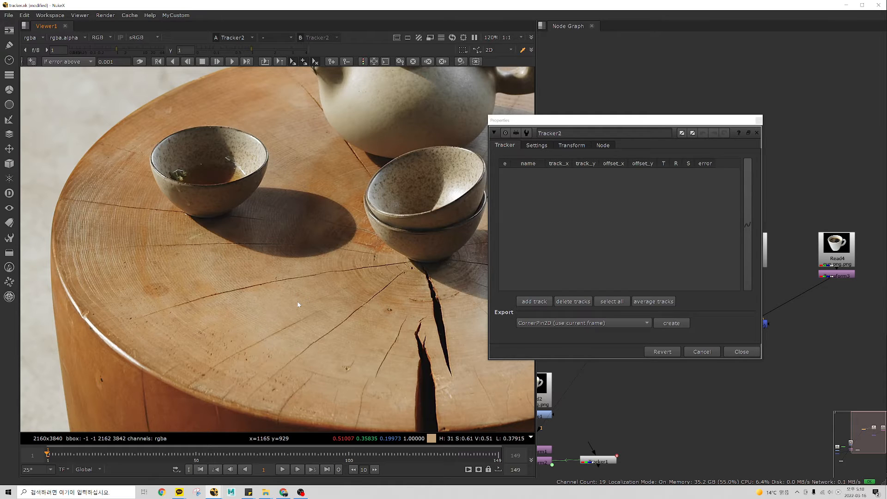
scroll(282, 313, up, 7)
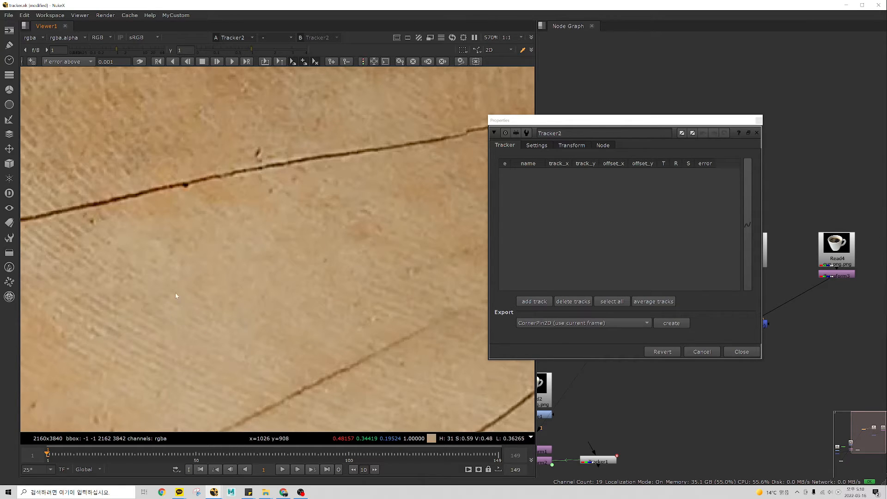
middle_drag(179, 232, 207, 293)
scroll(212, 264, up, 3)
scroll(230, 241, up, 3)
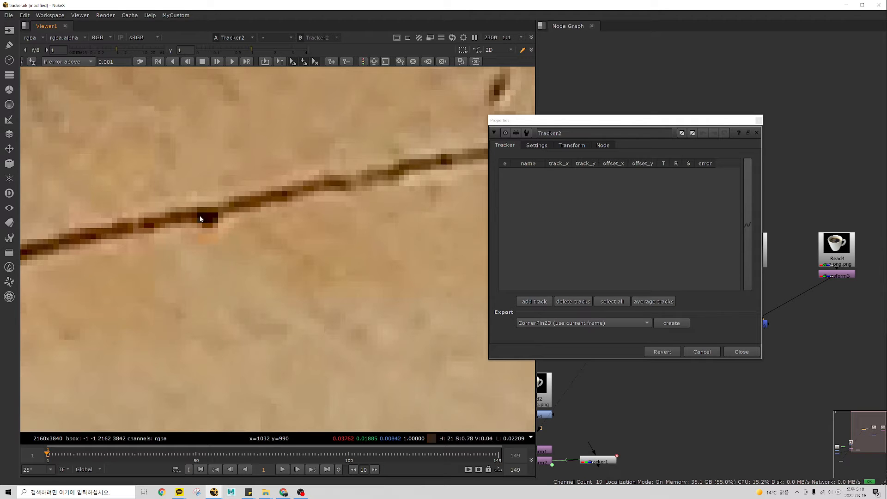
scroll(216, 231, down, 5)
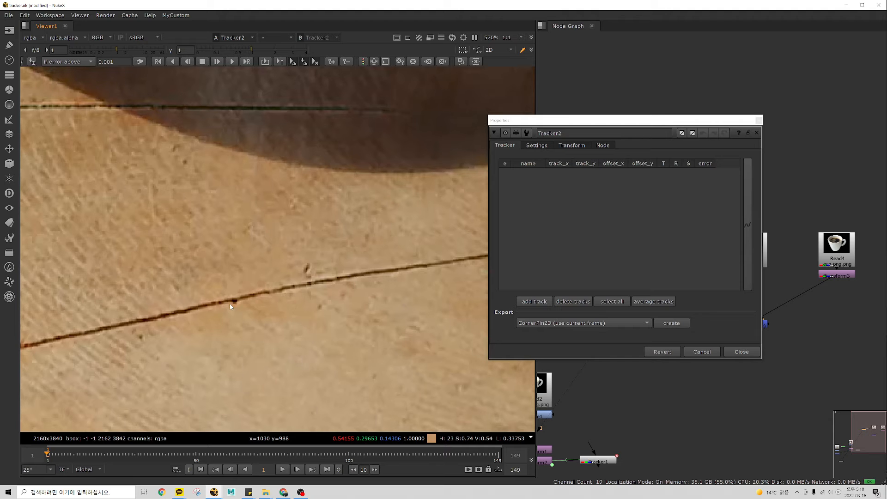
scroll(235, 305, up, 3)
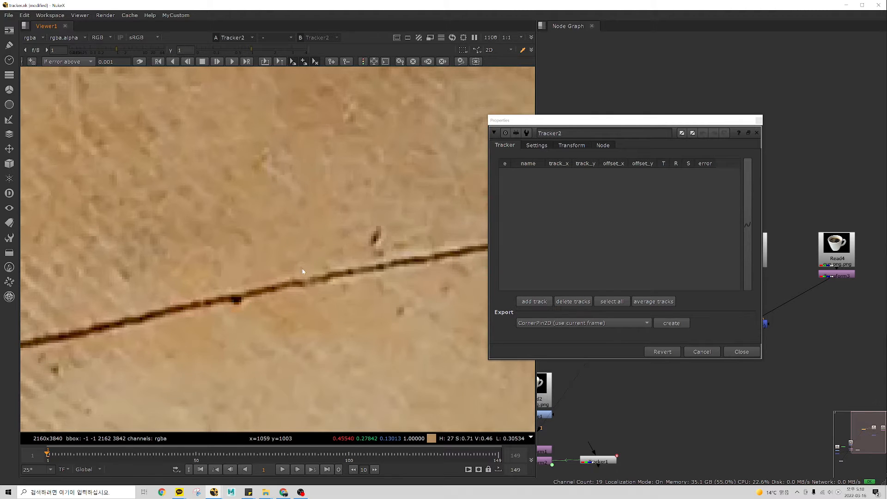
scroll(222, 338, down, 7)
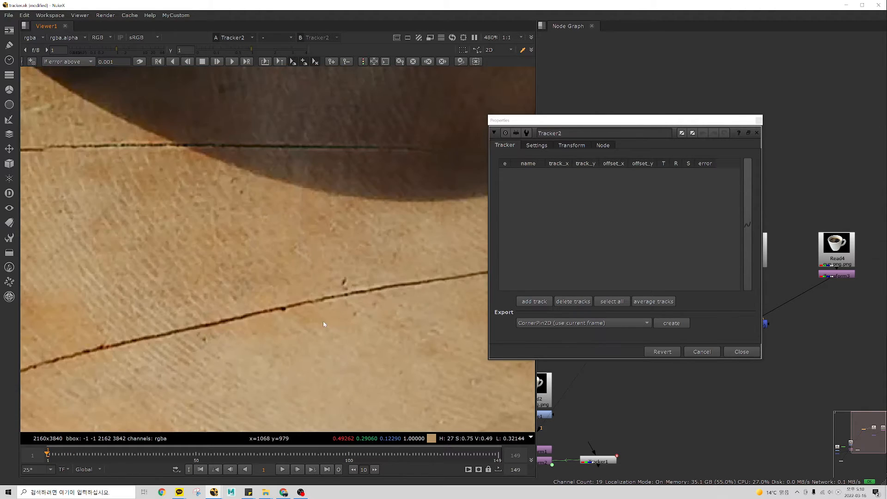
scroll(337, 330, up, 6)
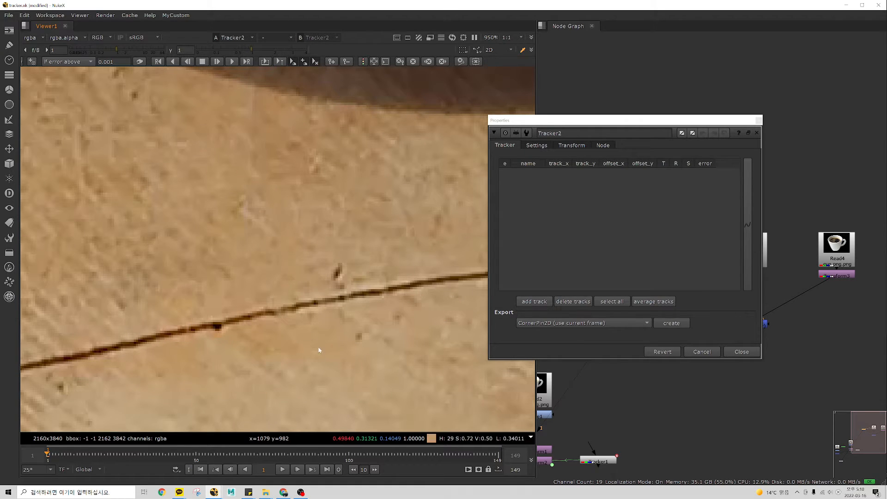
scroll(331, 336, down, 8)
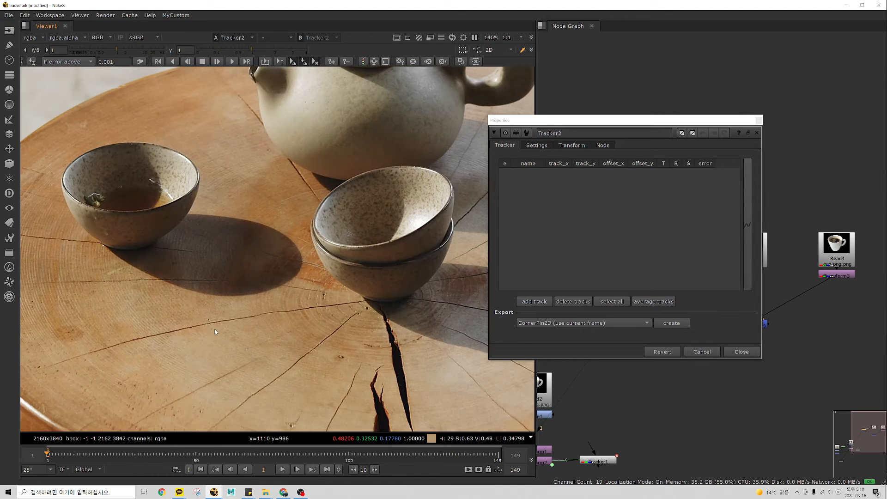
Play and scrub through the wood footage to check the crack's dark spot over time, ending on frame 1.
key(l)
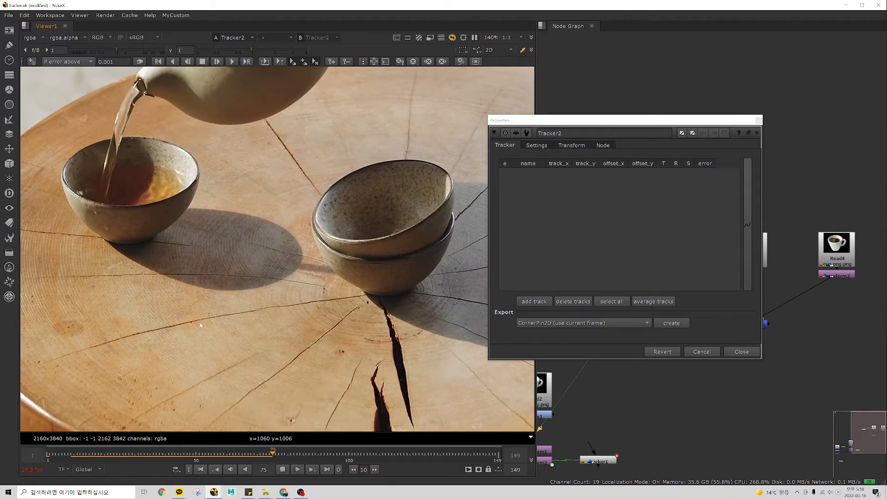
key(j)
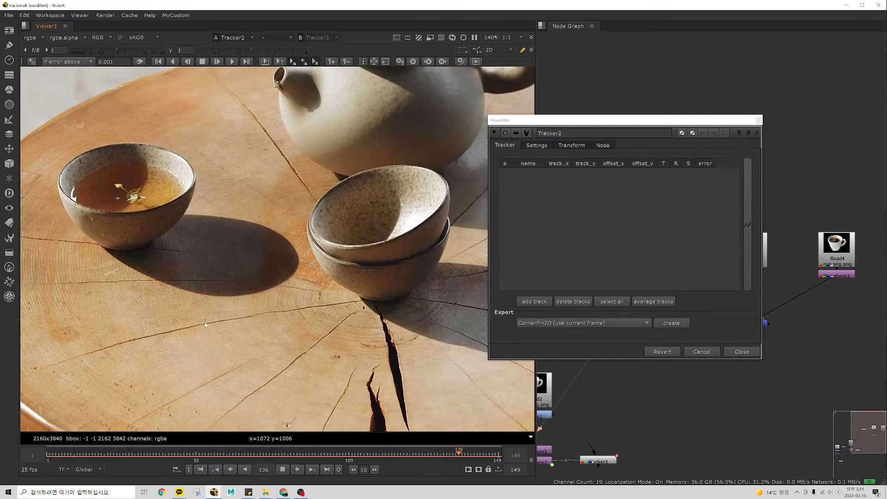
key(k)
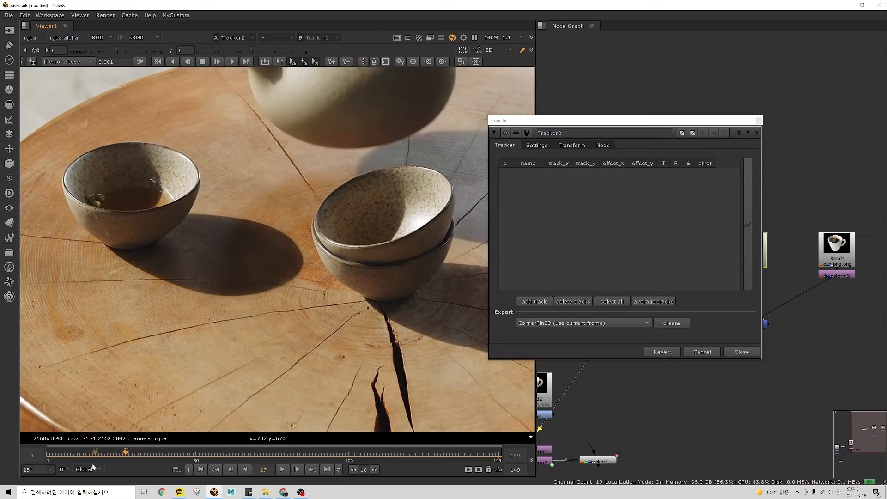
click(48, 456)
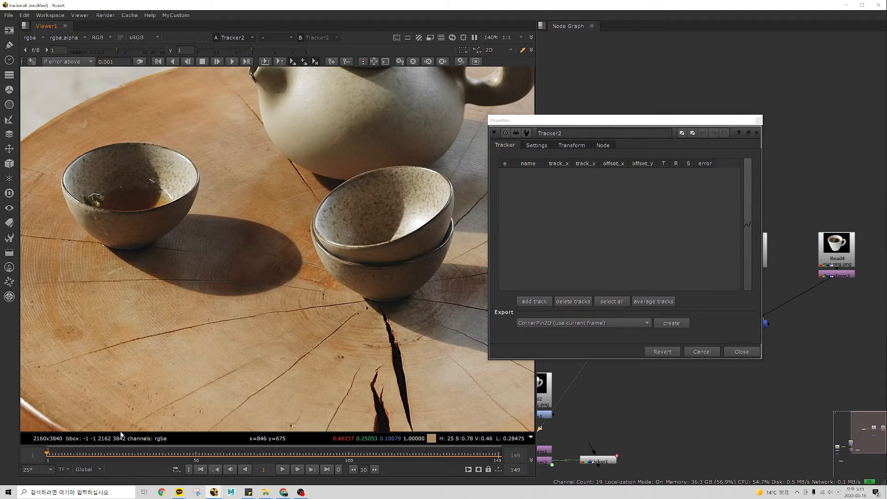
drag(52, 460, 416, 456)
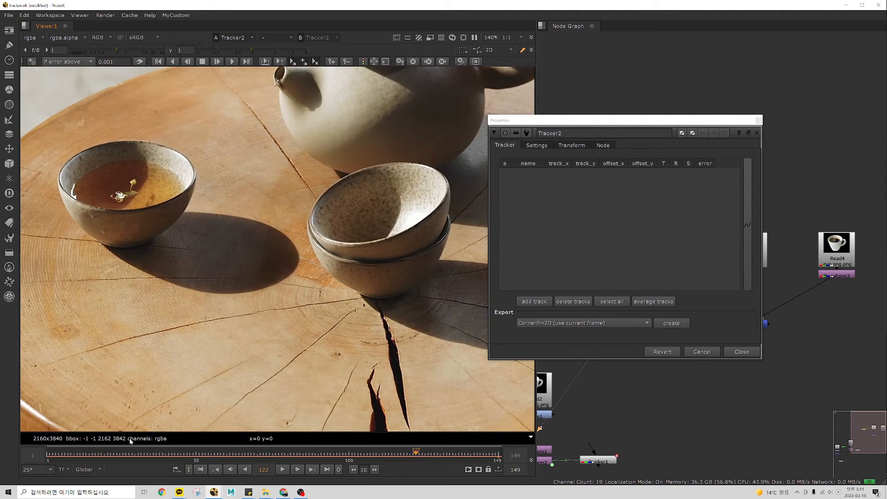
click(49, 457)
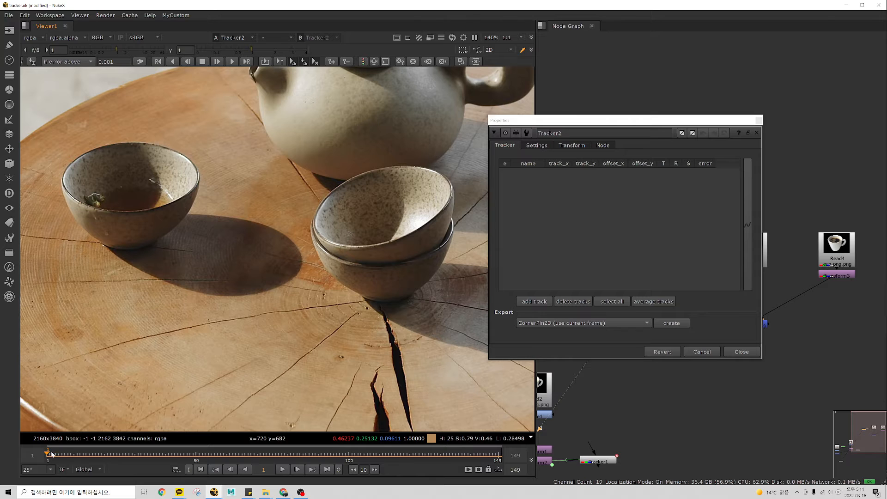
Add a track to Tracker2 and place it on the dark spot of the crack at about x 1034, y 990.5.
scroll(224, 318, up, 5)
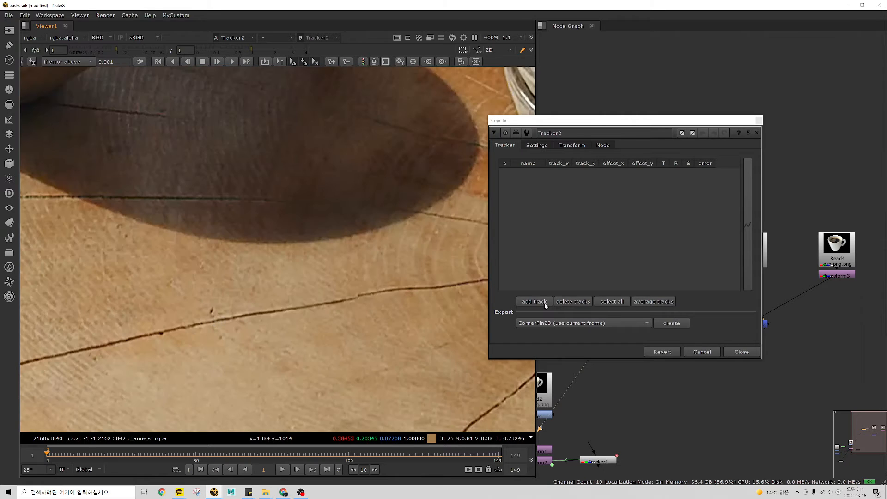
click(534, 301)
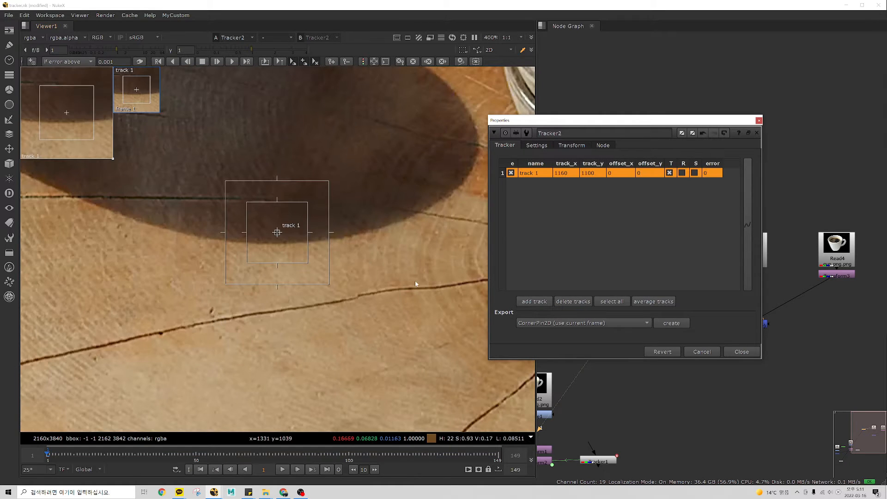
scroll(264, 231, down, 2)
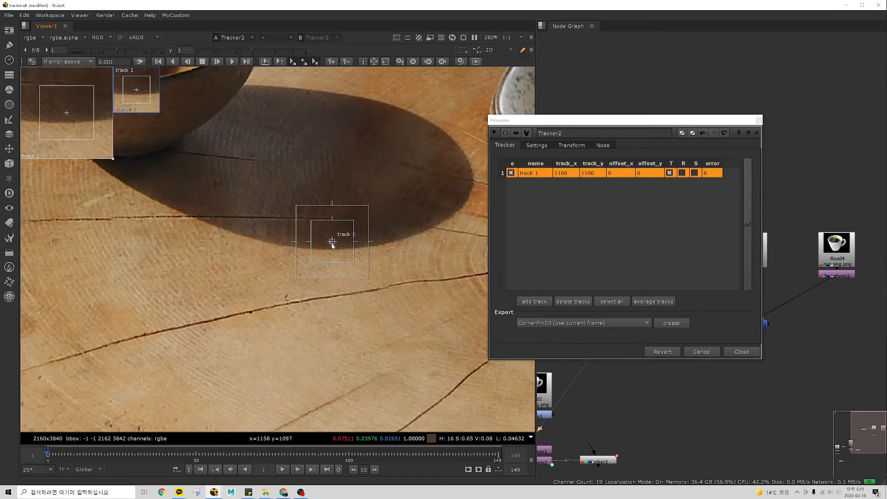
drag(332, 245, 253, 315)
scroll(253, 315, up, 9)
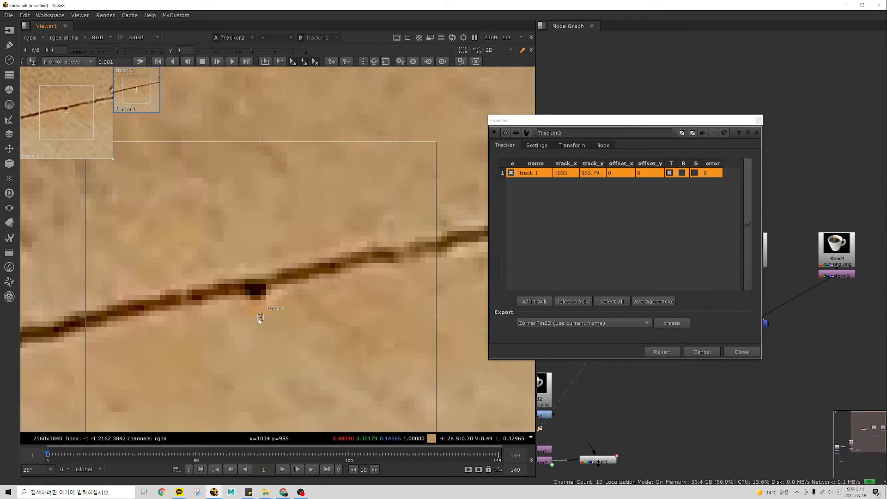
scroll(254, 293, down, 4)
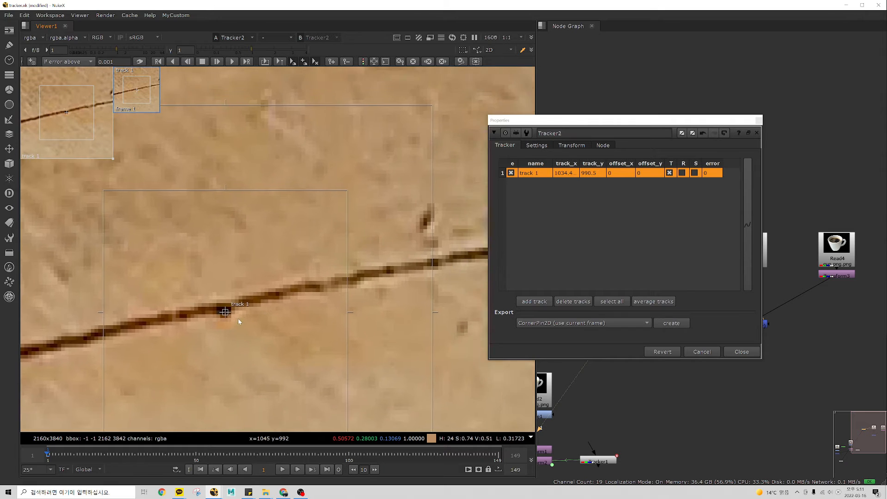
scroll(202, 332, down, 3)
scroll(266, 344, up, 4)
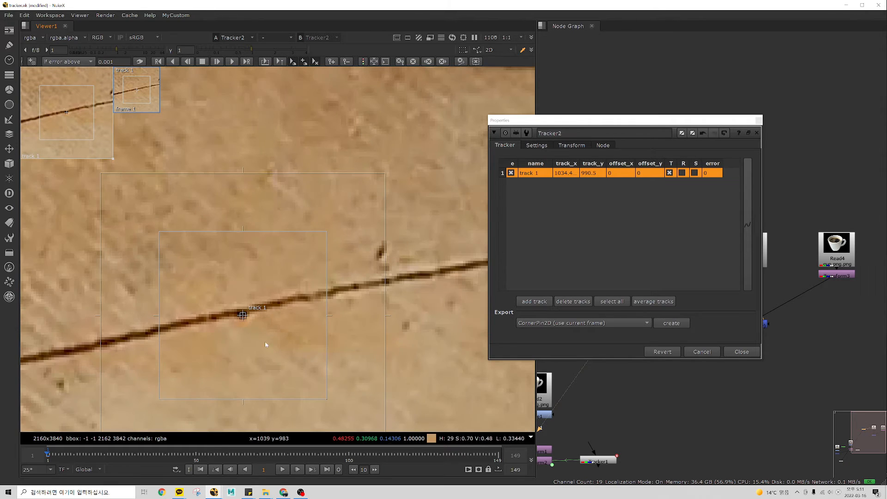
Shrink track 1's pattern box tightly around the dark spot and slightly enlarge its search area.
drag(327, 400, 260, 331)
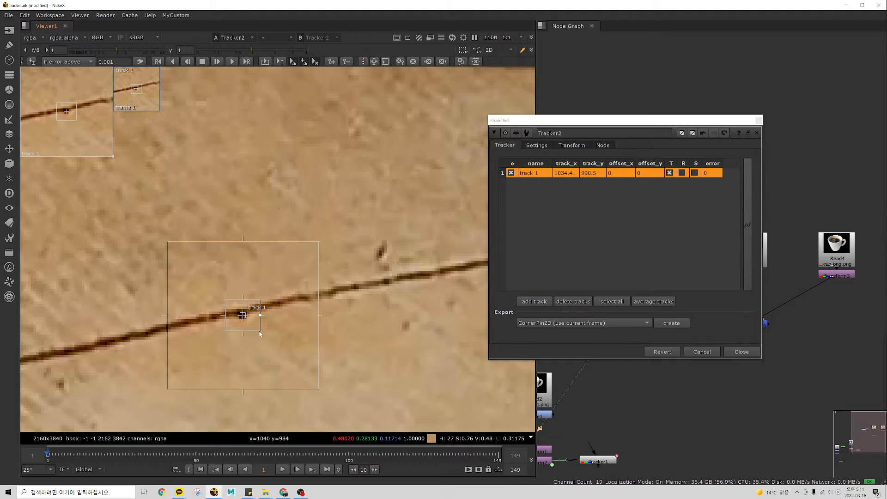
drag(260, 334, 251, 326)
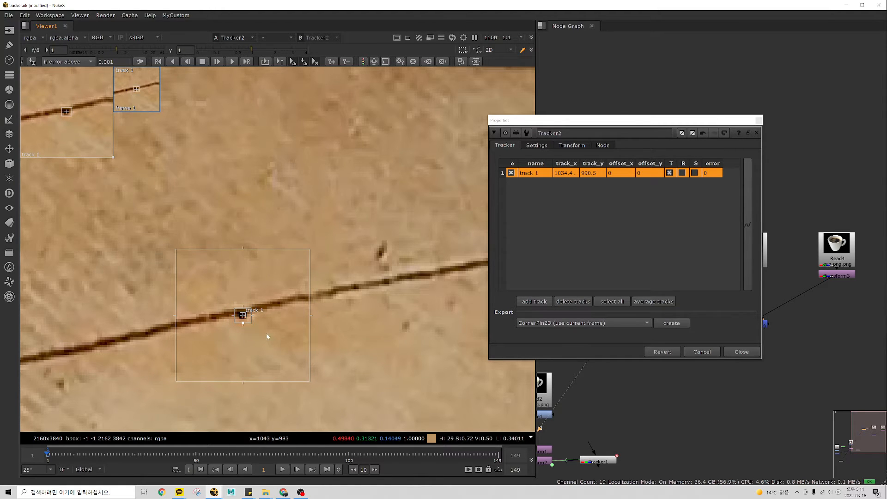
scroll(268, 332, down, 2)
drag(293, 363, 305, 375)
scroll(281, 345, down, 2)
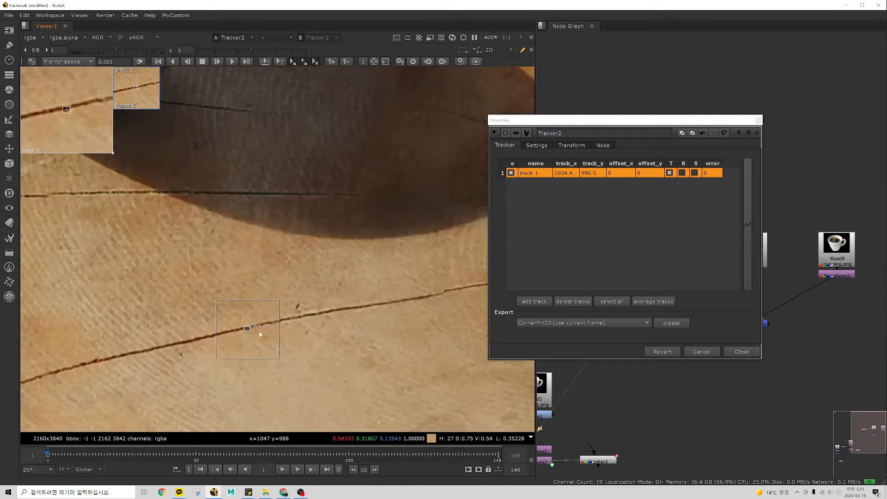
scroll(234, 344, up, 3)
scroll(234, 344, up, 3)
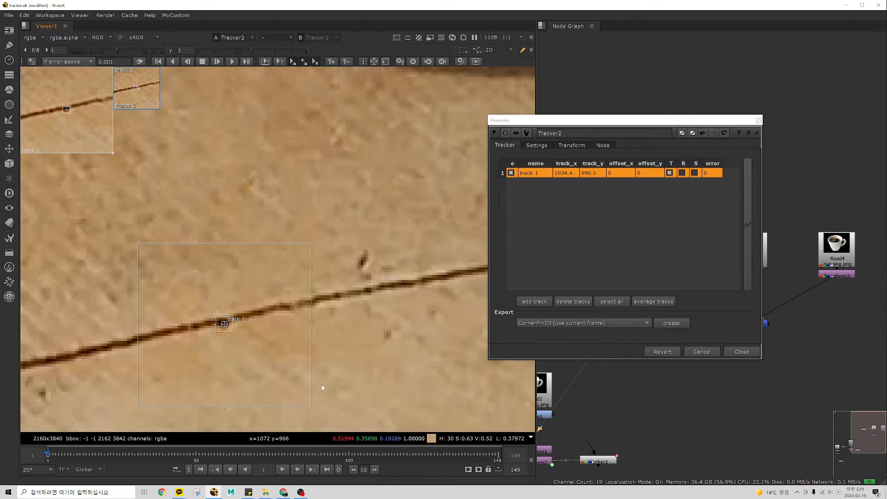
Track the dark spot forward from frame 1 through frame 149 and check the result on frames 147 and 79.
click(232, 62)
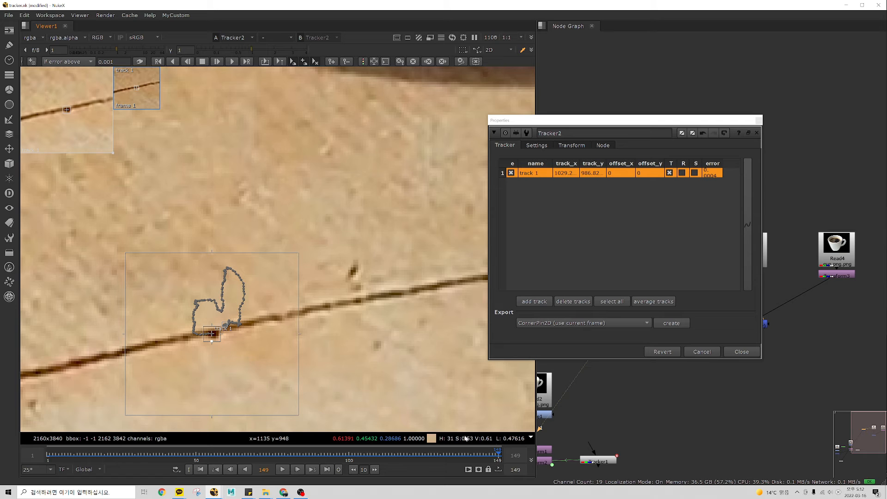
click(490, 457)
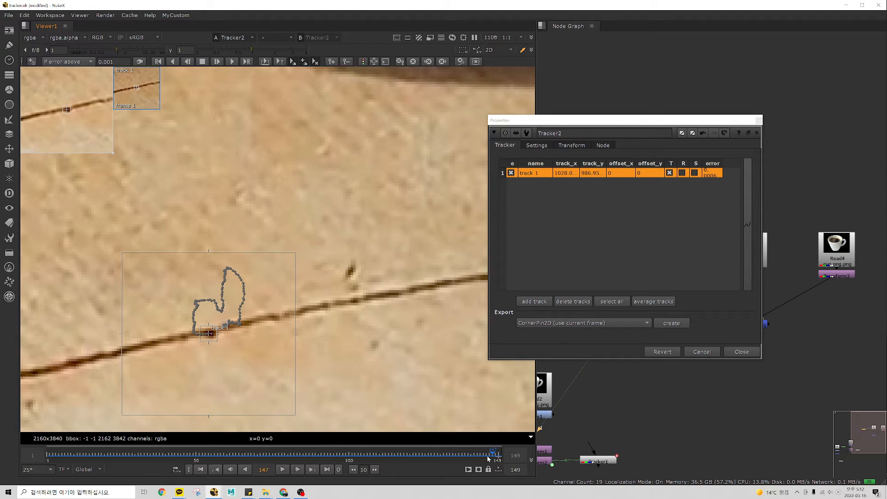
click(285, 456)
Close the Tracker2 properties, create another Tracker node connected to Read3 and view its output.
drag(731, 119, 761, 254)
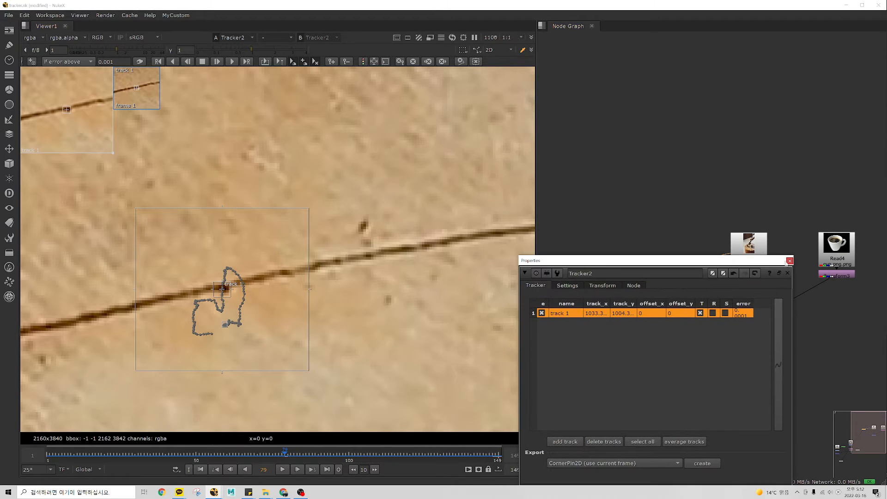
click(789, 260)
key(Tab)
text(track)
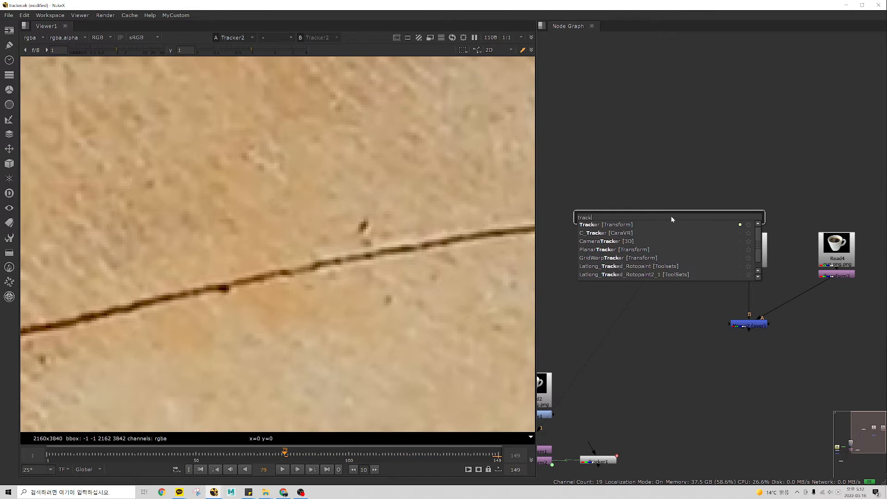
key(Return)
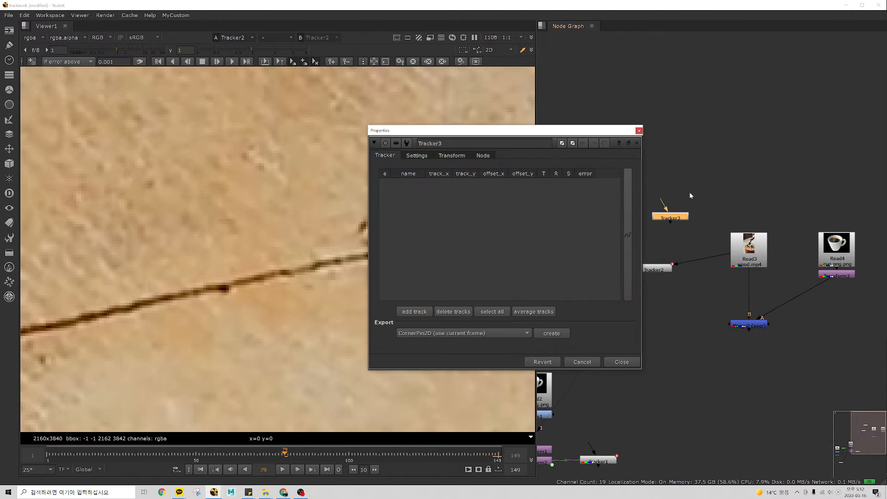
drag(663, 201, 751, 247)
key(1)
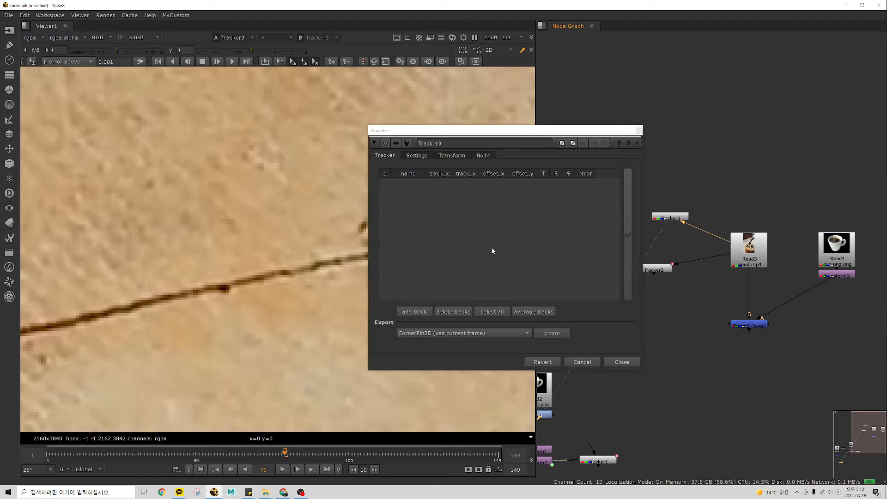
Add a track on frame 1 at the small dark mark above the crack, about x 1089.5, y 1015.7, and shrink its pattern box.
click(49, 454)
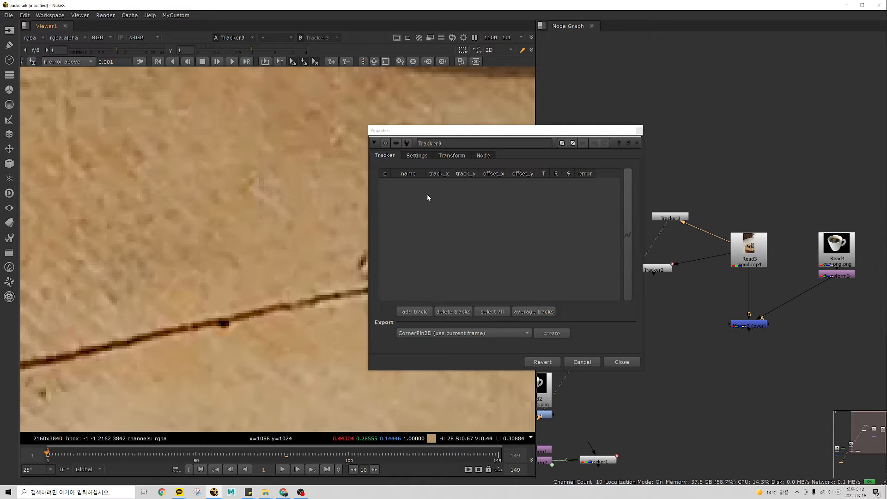
drag(462, 130, 565, 117)
scroll(327, 303, down, 2)
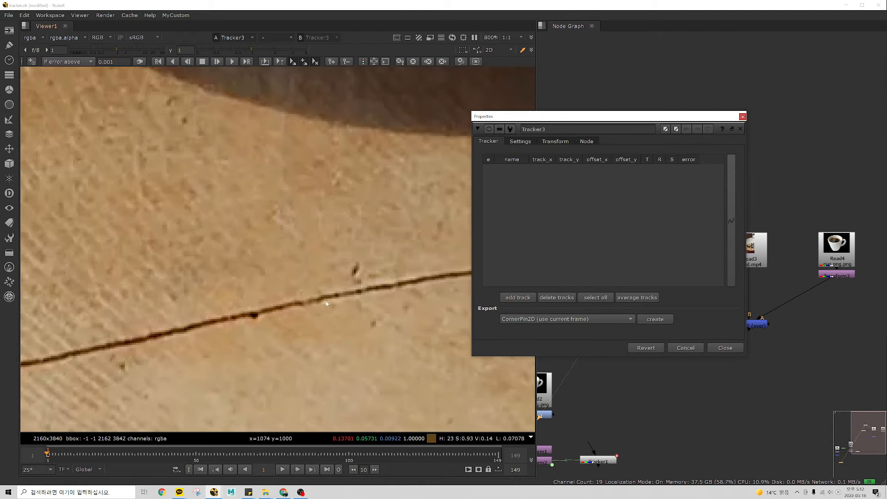
click(534, 299)
drag(278, 236, 359, 274)
drag(418, 329, 378, 291)
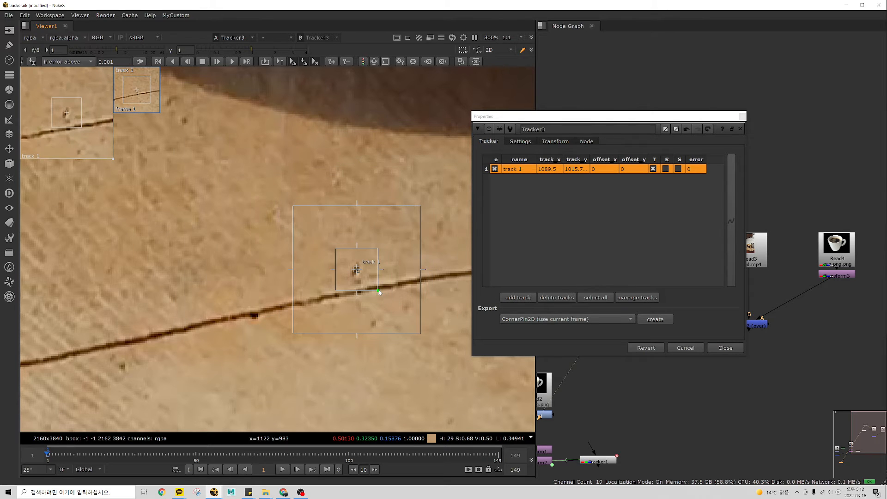
Track the mark above the crack forward from frame 1 through frame 149, and delete the track on returning to frame 1.
key(v)
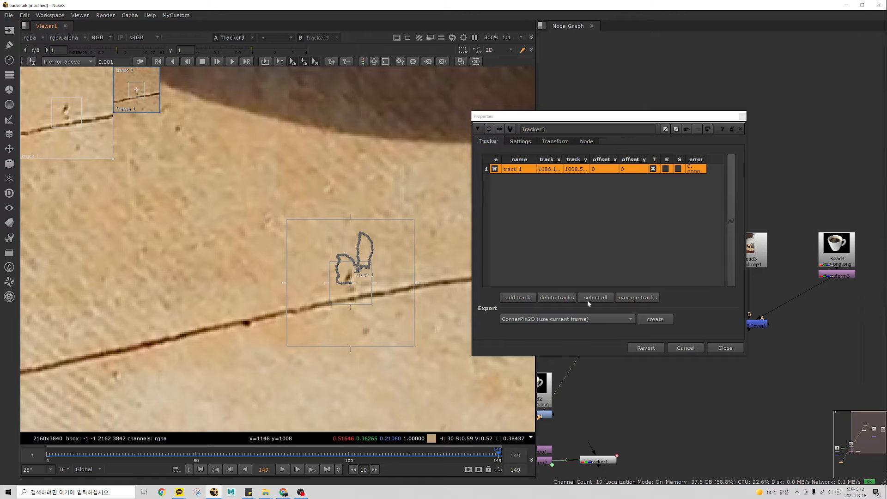
click(564, 300)
click(47, 456)
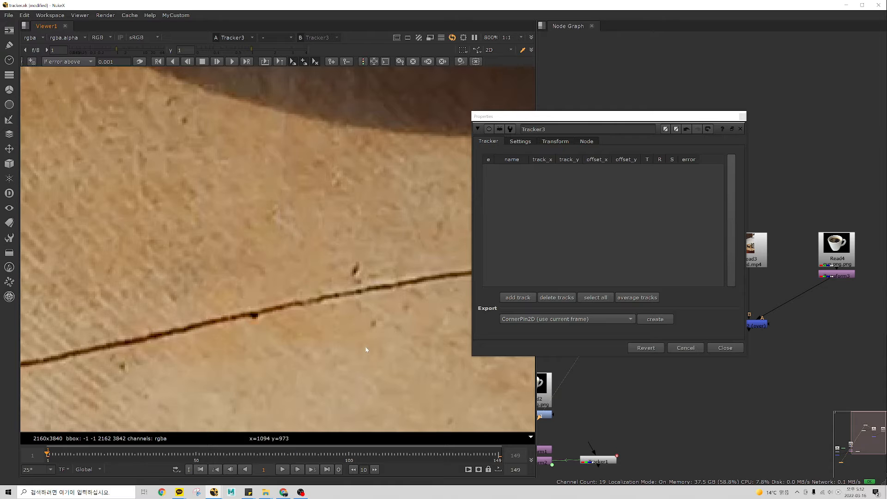
Add a track on the faint spot below the crack, about x 1098.5, y 986, and shrink its pattern and search boxes.
click(530, 299)
drag(276, 232, 372, 326)
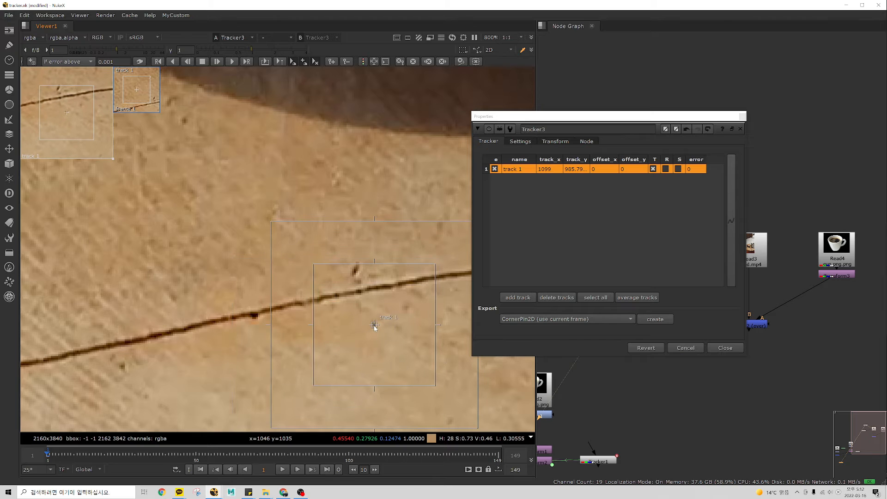
scroll(372, 324, up, 4)
drag(401, 408, 309, 317)
scroll(330, 338, up, 8)
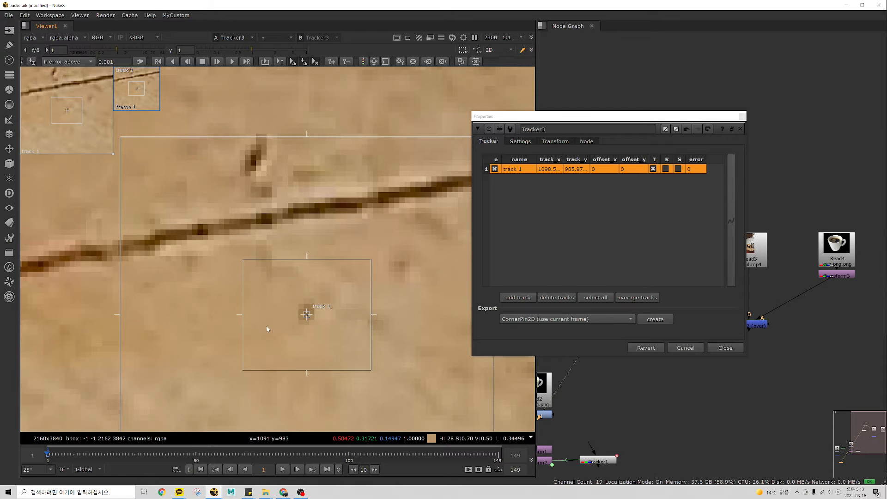
Try to track the faint spot forward, cancel the tracking, and delete the track before returning to frame 1.
scroll(297, 281, down, 15)
key(v)
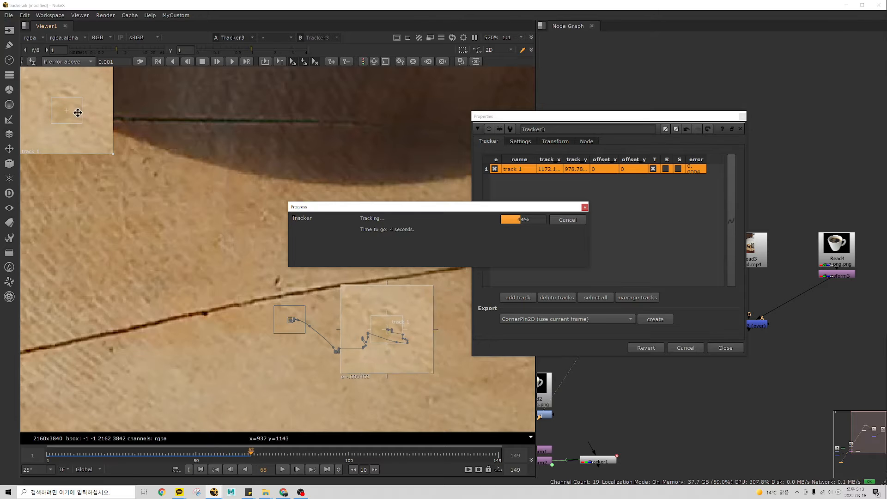
click(567, 220)
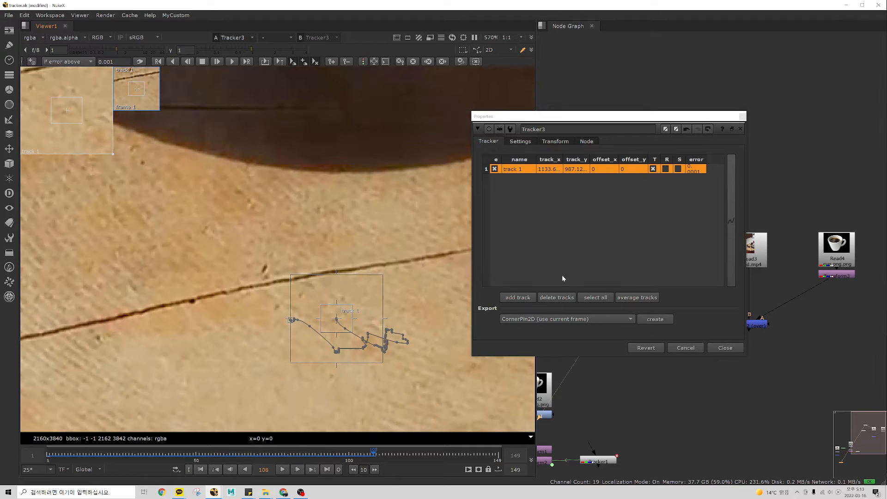
click(556, 298)
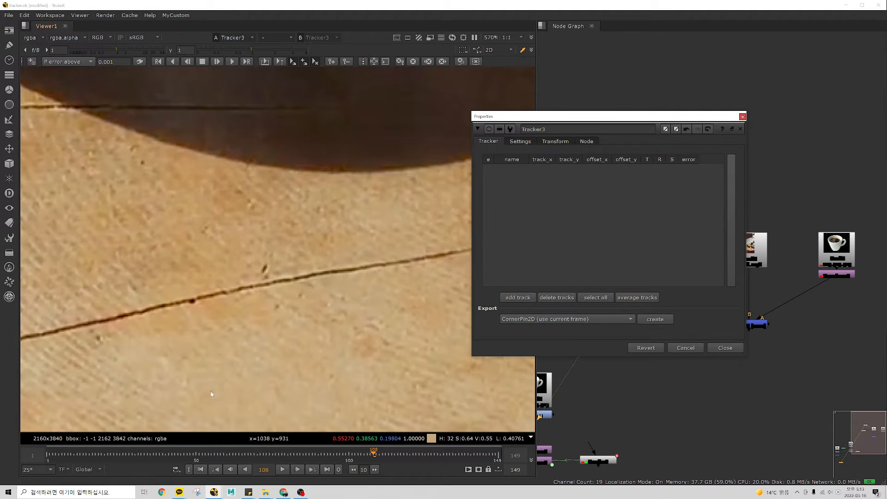
click(49, 455)
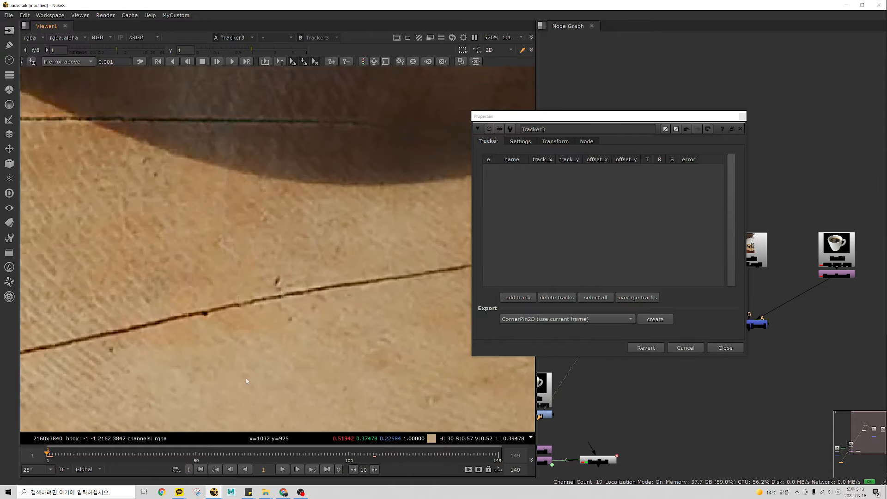
Close the Tracker3 properties, delete the Tracker3 node and view Tracker2's output instead.
click(743, 116)
scroll(752, 241, down, 4)
scroll(710, 250, up, 3)
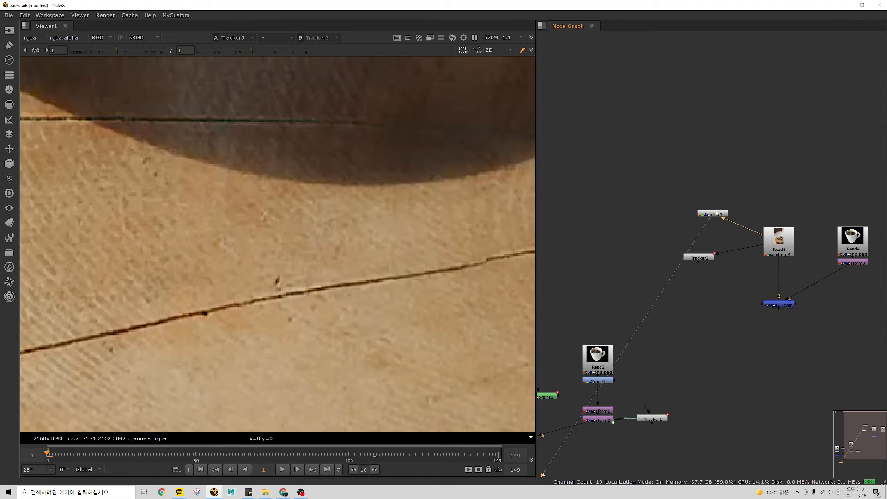
key(Delete)
click(702, 259)
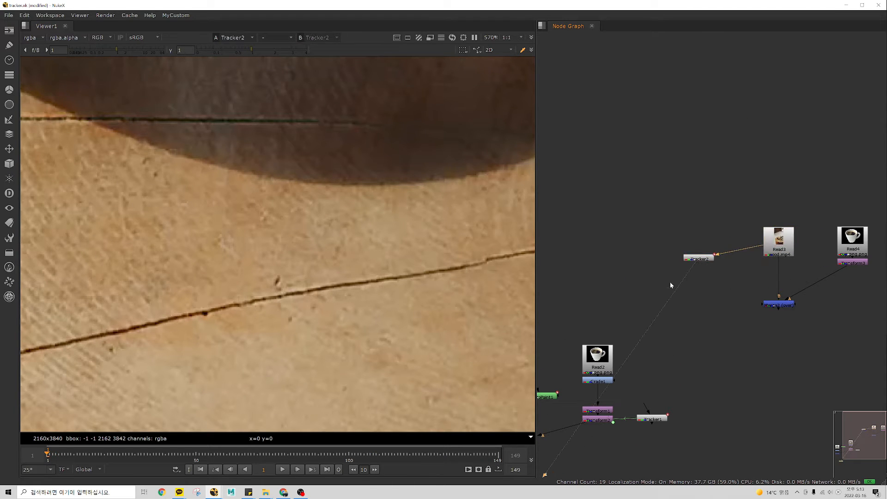
Review Tracker2's motion path and its Transform settings, and close its properties.
double_click(696, 258)
drag(594, 258, 620, 226)
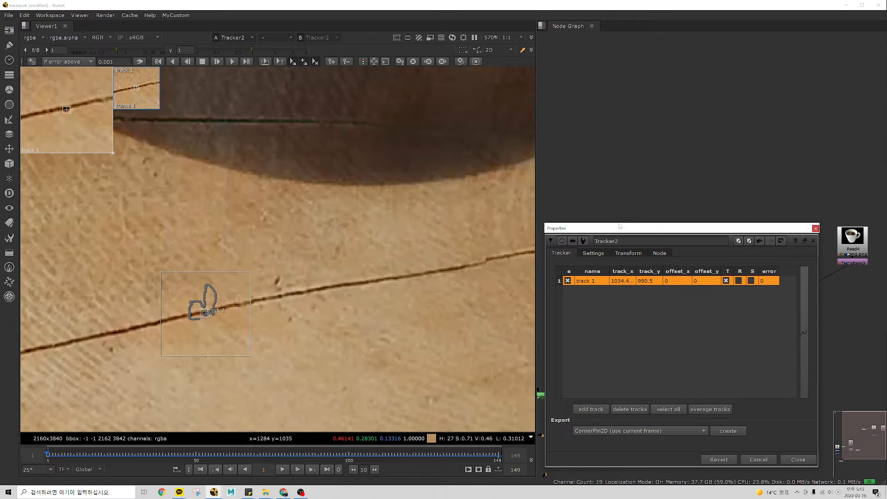
scroll(240, 333, up, 5)
click(640, 255)
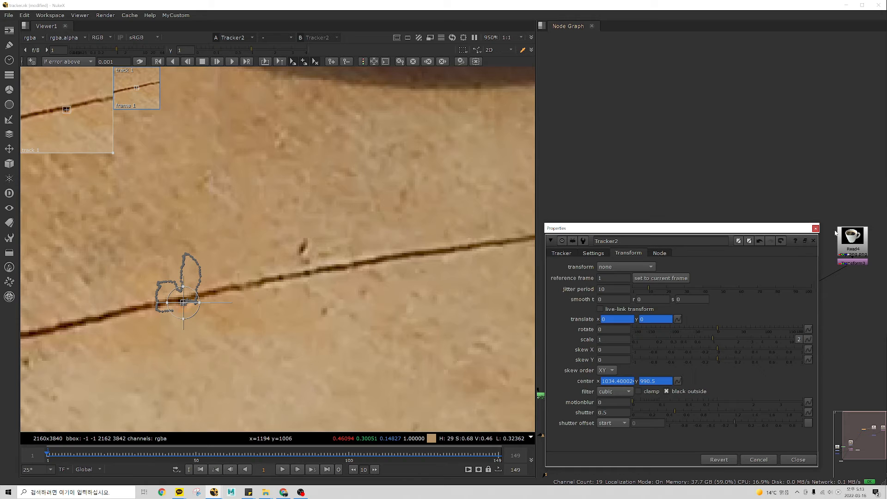
click(570, 254)
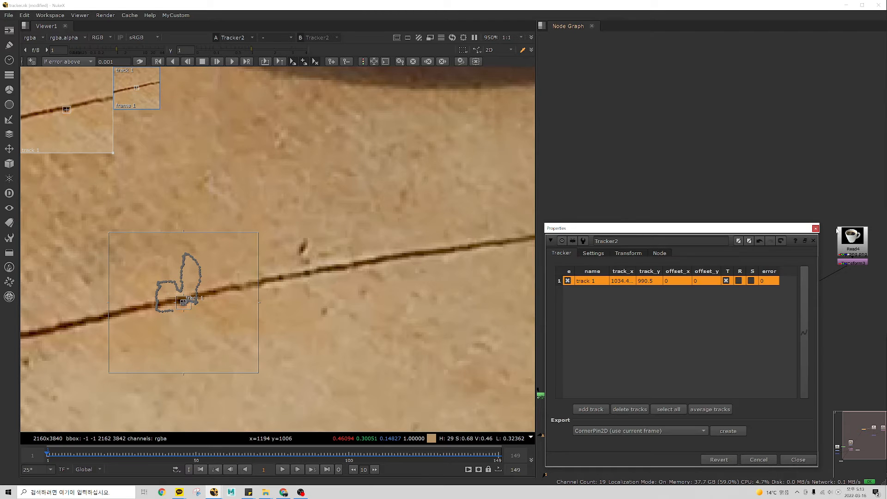
click(815, 229)
View Transform3's output and examine the cup's placement within its image frame.
scroll(804, 282, up, 2)
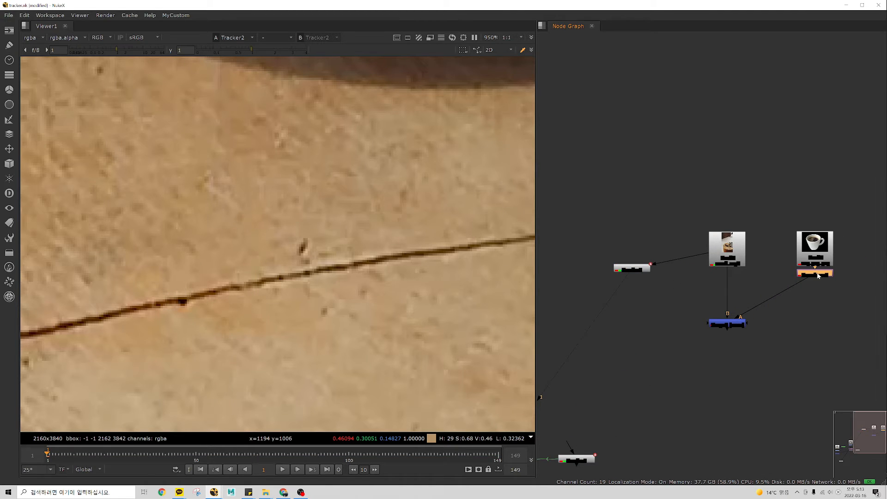
scroll(818, 276, up, 2)
key(1)
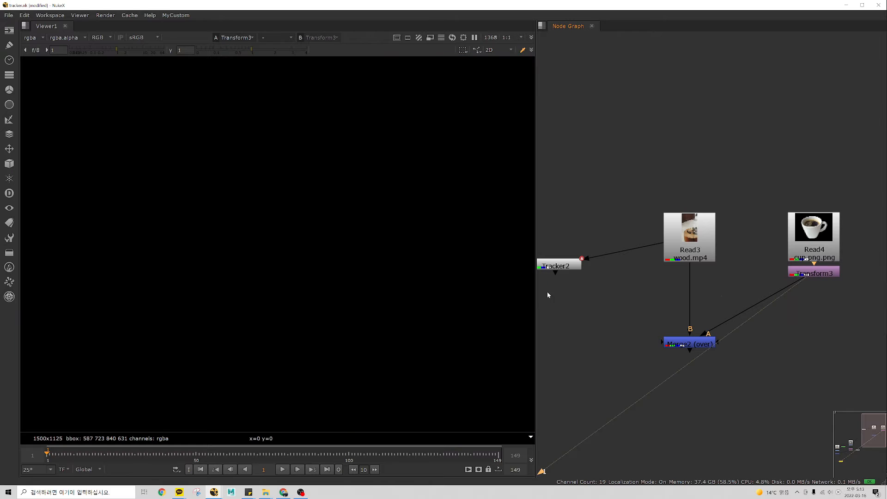
scroll(392, 311, down, 8)
middle_drag(393, 311, 345, 225)
scroll(436, 279, down, 2)
middle_drag(436, 279, 299, 393)
scroll(300, 392, down, 3)
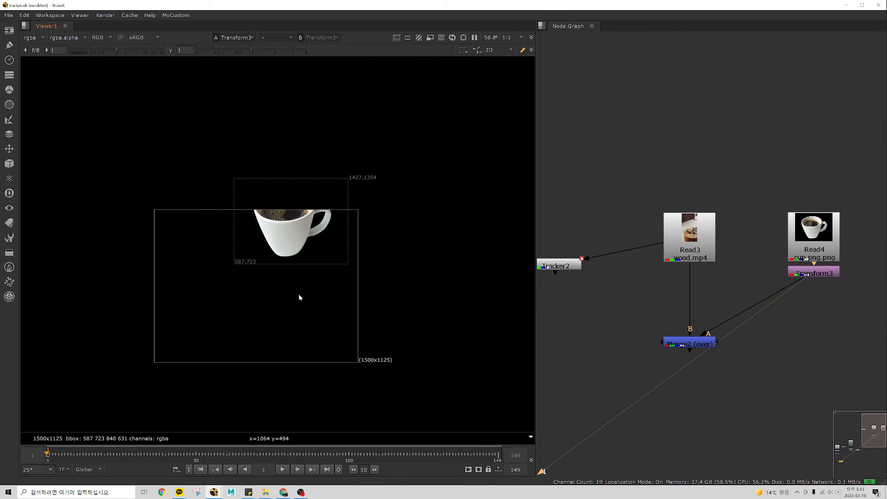
View the Merge2 composite on frame 1 and examine the cup's position on the wooden table.
click(697, 346)
key(1)
scroll(270, 321, up, 2)
scroll(241, 402, up, 4)
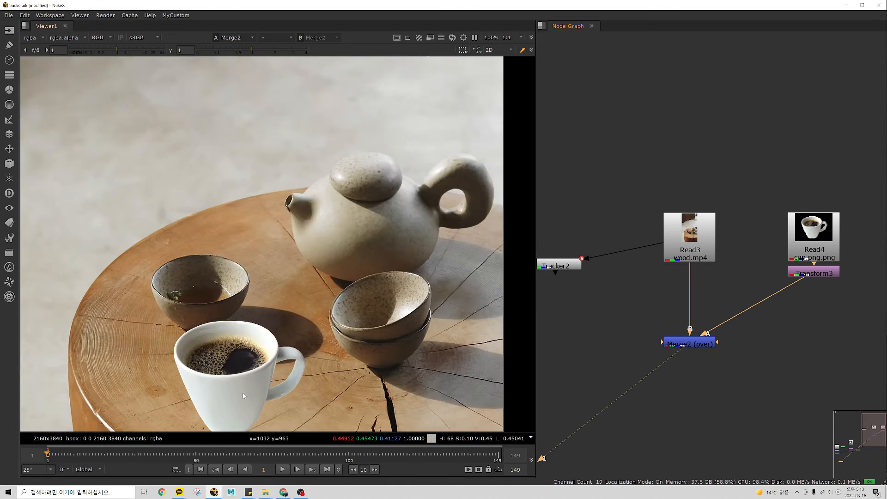
middle_drag(236, 401, 261, 269)
click(562, 271)
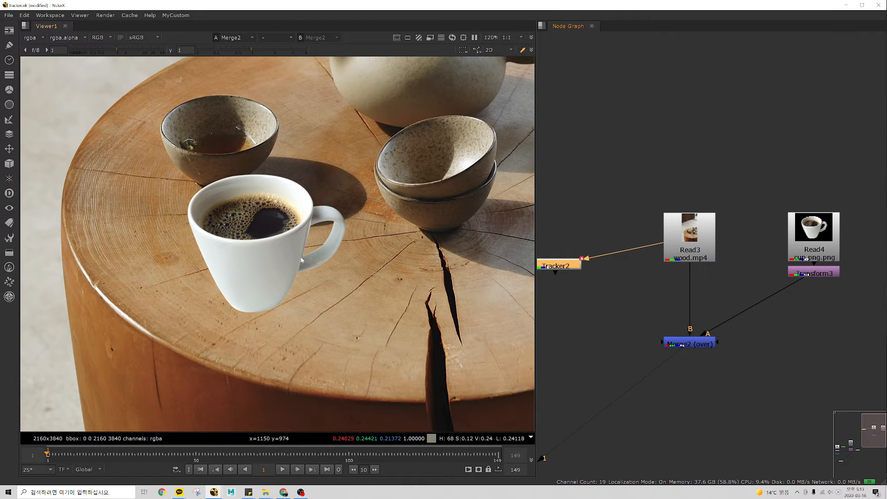
scroll(810, 277, up, 3)
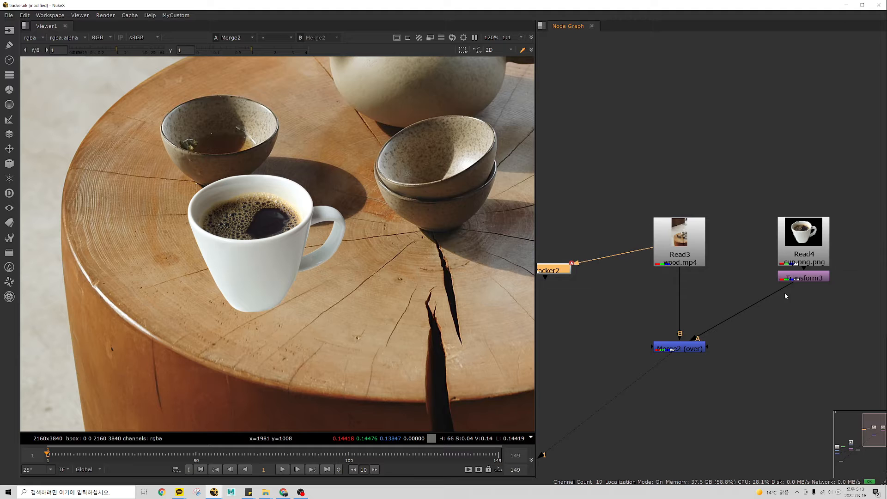
Check Transform3's output once more and return to viewing the full Merge2 composite.
click(811, 279)
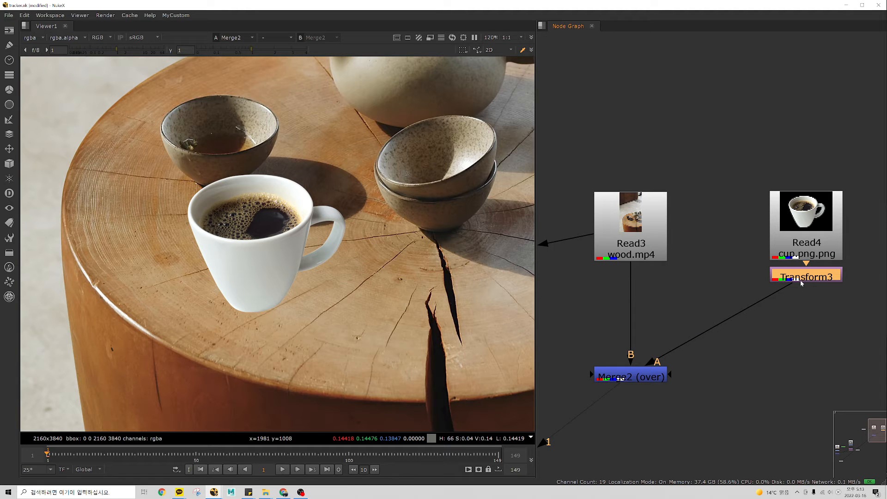
key(1)
click(637, 378)
key(1)
scroll(250, 318, down, 4)
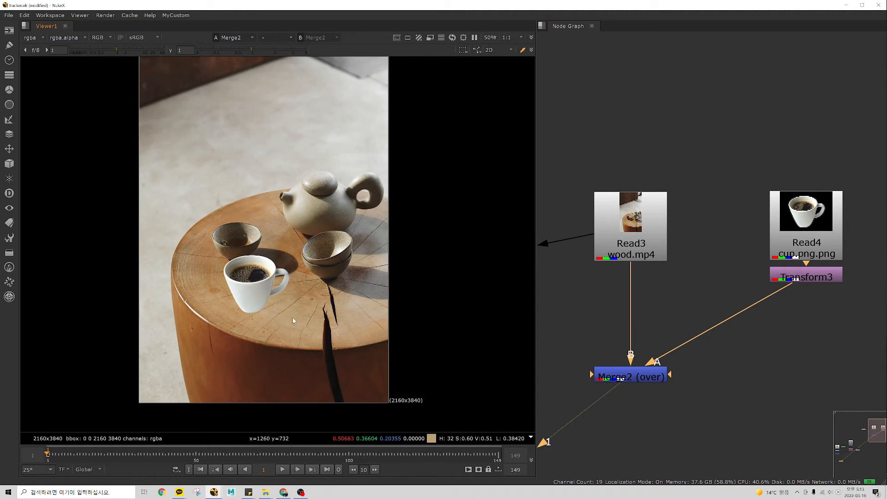
Move the Transform3 node slightly down, leaving a small gap below Read4.
middle_drag(709, 283, 795, 286)
scroll(794, 285, down, 1)
middle_drag(563, 237, 606, 237)
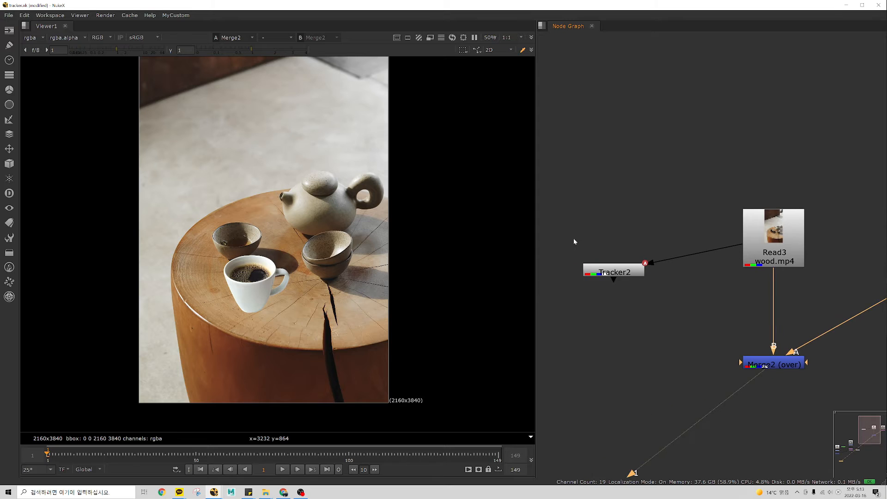
click(609, 271)
middle_drag(715, 303, 551, 312)
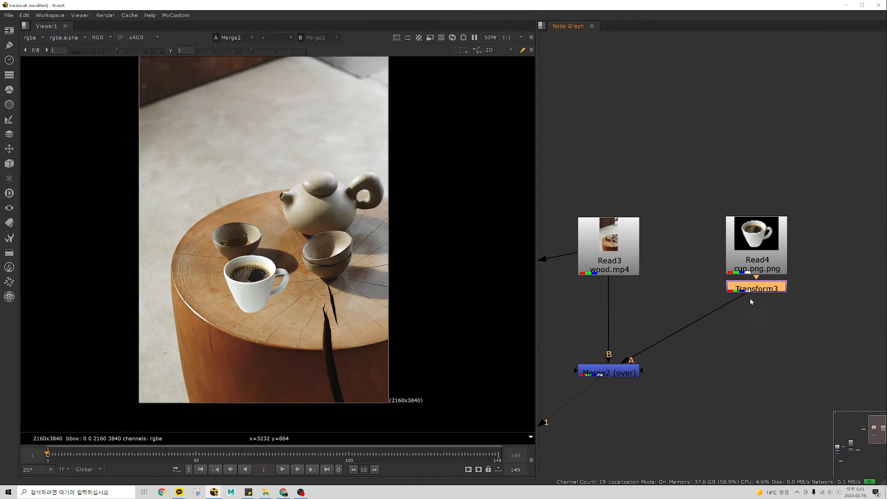
mouse_move(755, 290)
mouse_down()
mouse_move(756, 312)
mouse_move(755, 303)
mouse_up()
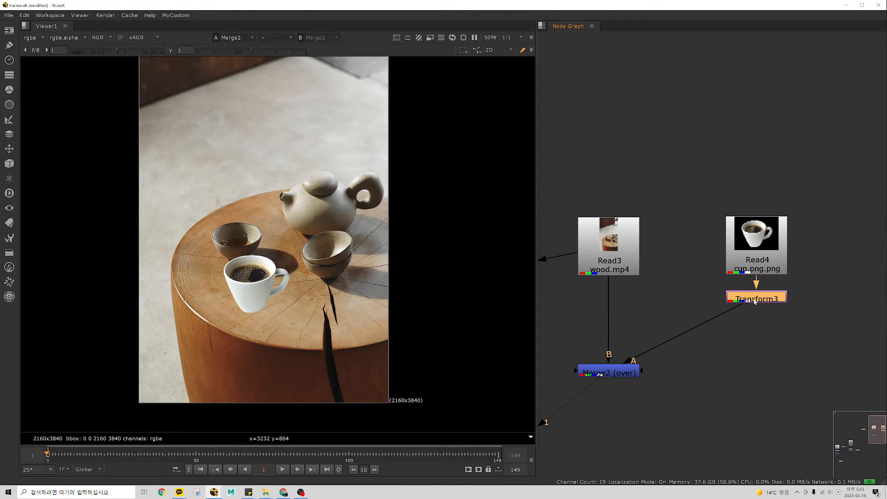
Review Transform3's translate and scale values in its properties and close them.
double_click(754, 300)
click(795, 217)
double_click(779, 298)
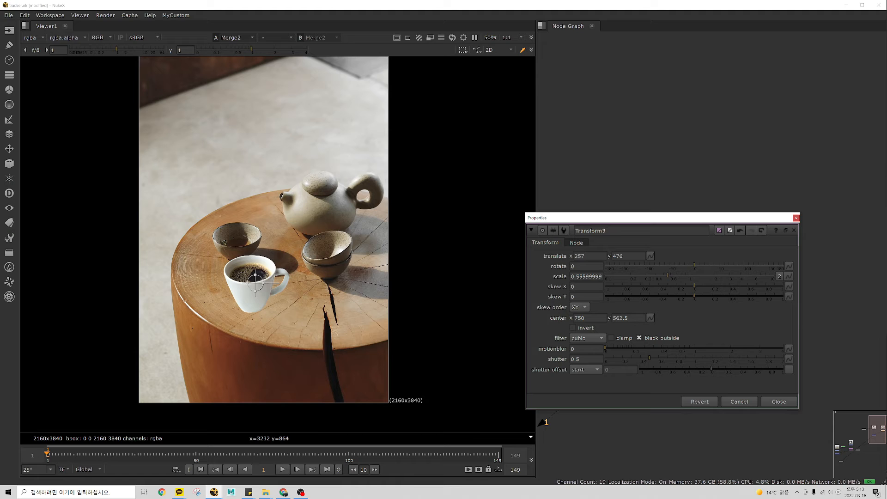
click(796, 218)
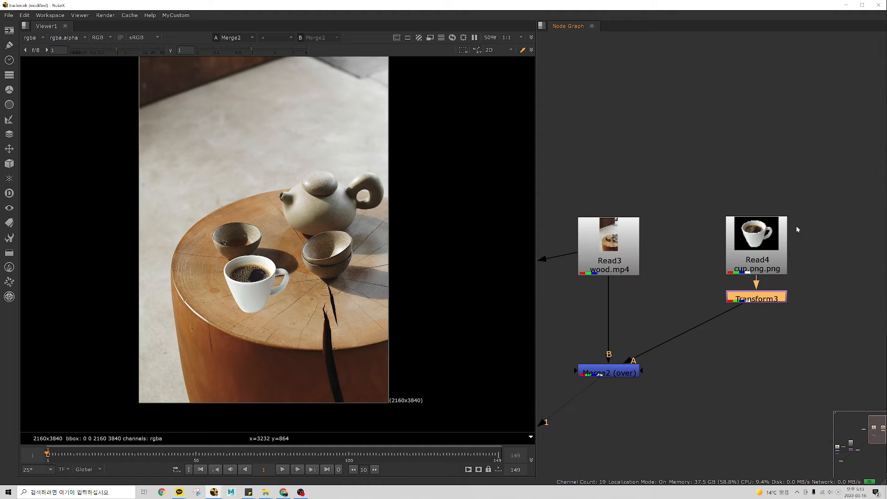
scroll(724, 312, up, 5)
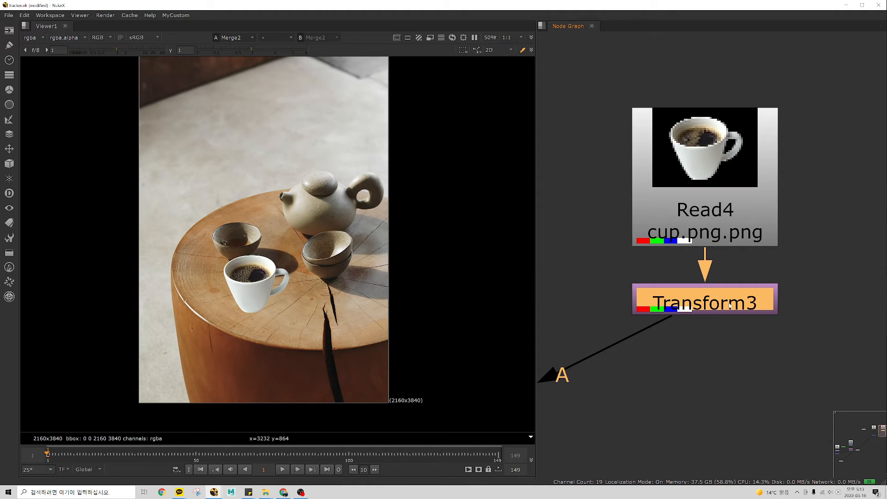
scroll(717, 329, up, 1)
scroll(744, 290, down, 5)
double_click(743, 278)
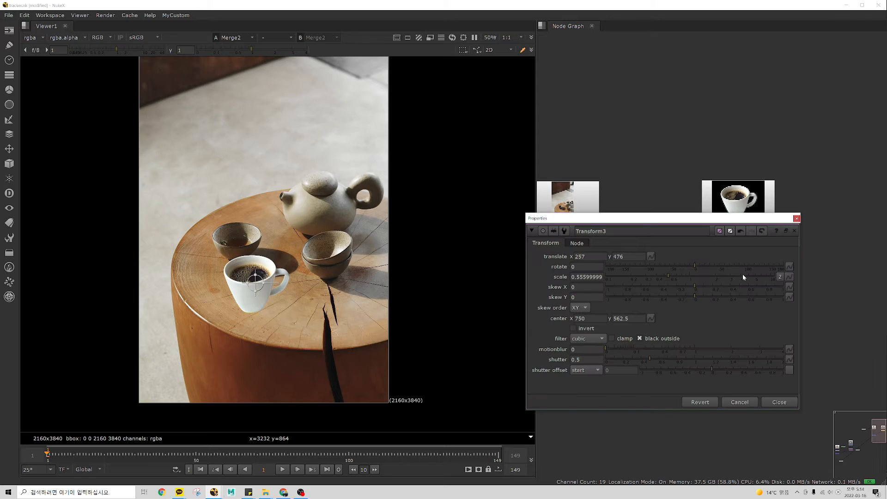
click(796, 218)
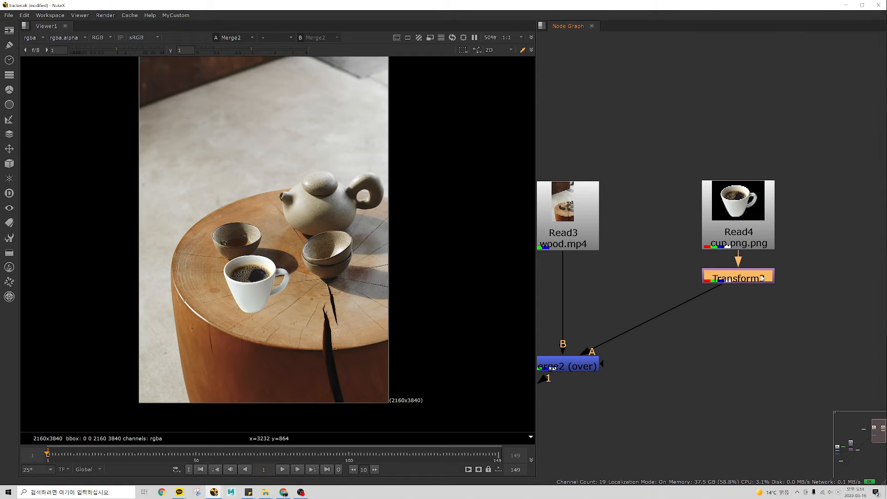
Rename the cup's Transform3 node as size.
text(n)
text(s)
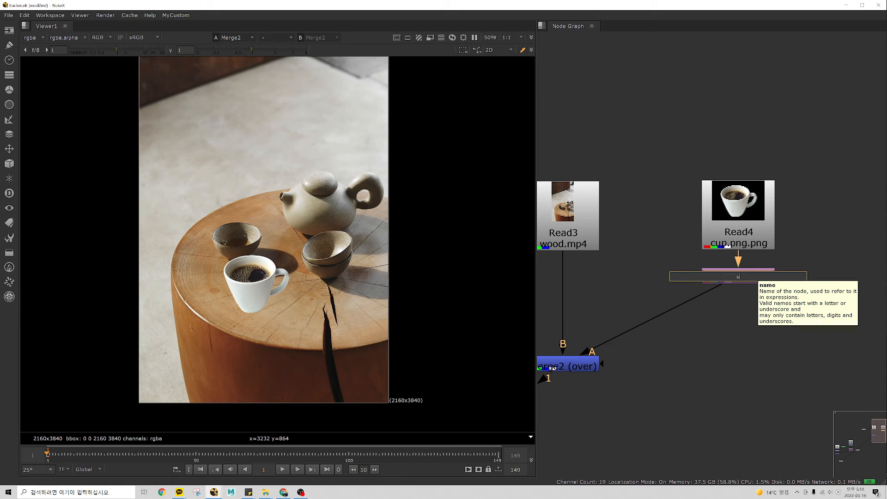
text(ize)
key(Return)
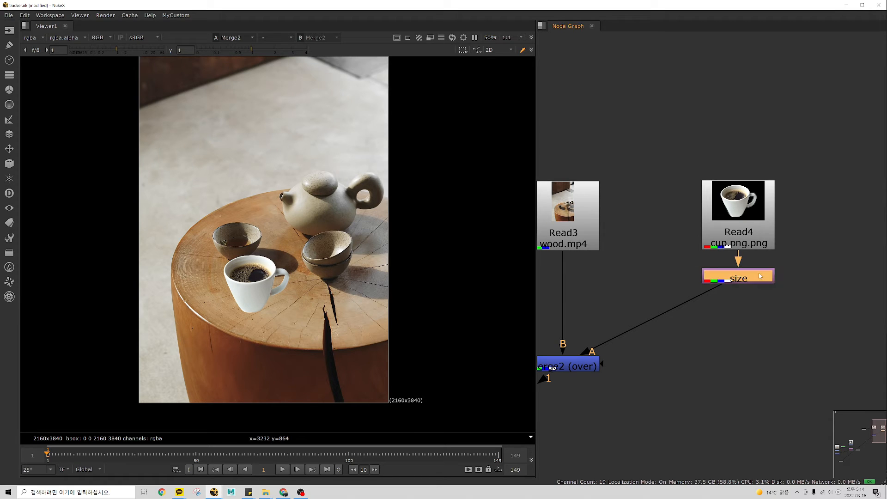
Insert a new Transform node between the size node and Merge2, keeping its properties clear of the nodes.
double_click(753, 282)
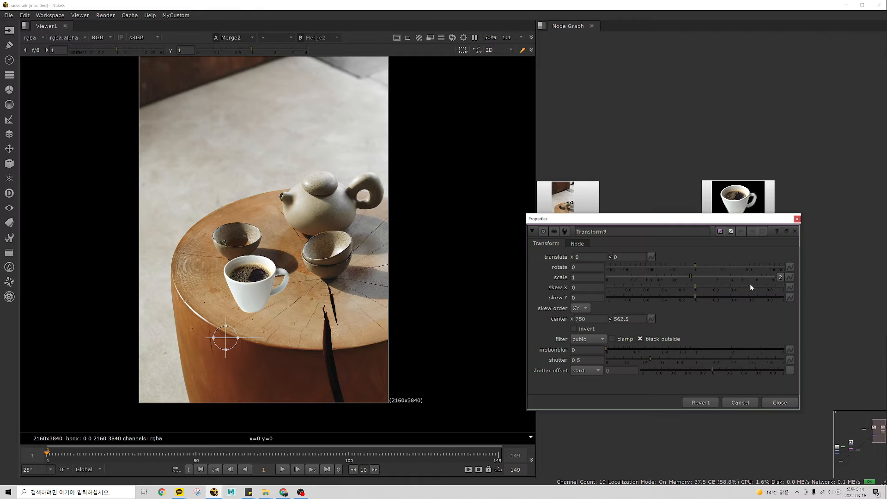
drag(746, 225, 806, 401)
middle_drag(765, 339, 754, 286)
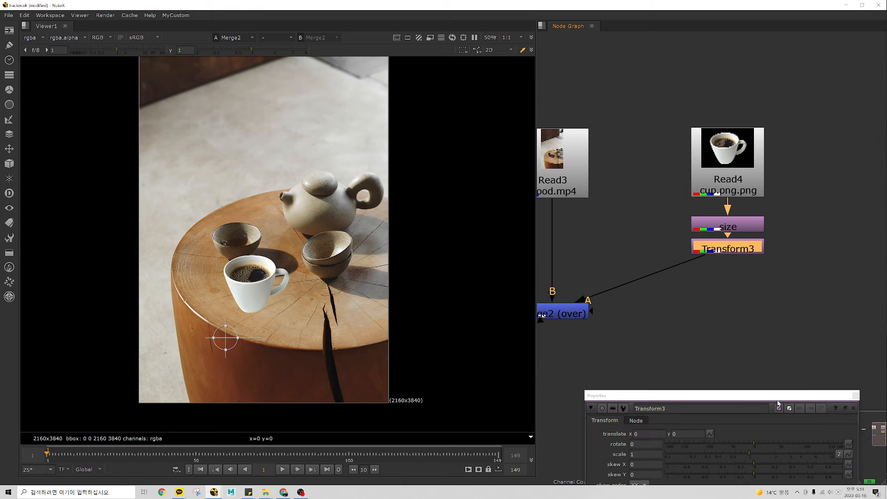
drag(775, 396, 785, 307)
Rename the new Transform node as track and close its properties.
double_click(670, 322)
text(track)
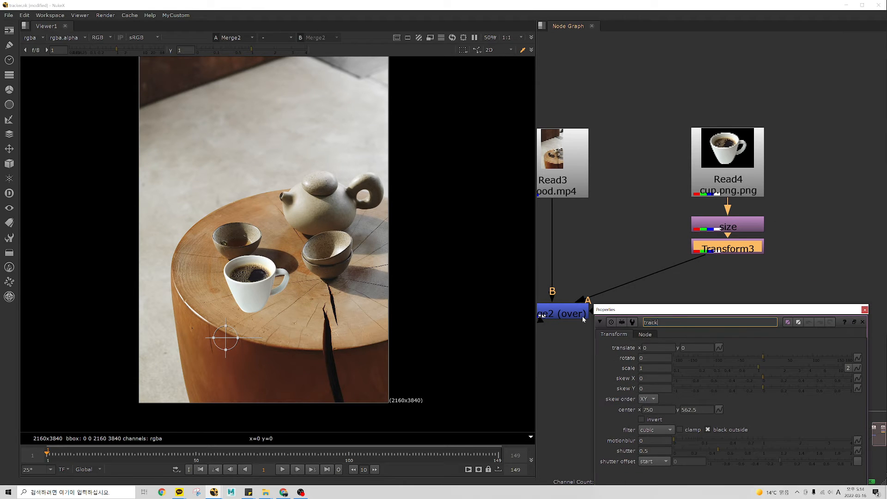
key(Return)
click(864, 310)
scroll(788, 279, down, 4)
scroll(773, 253, up, 2)
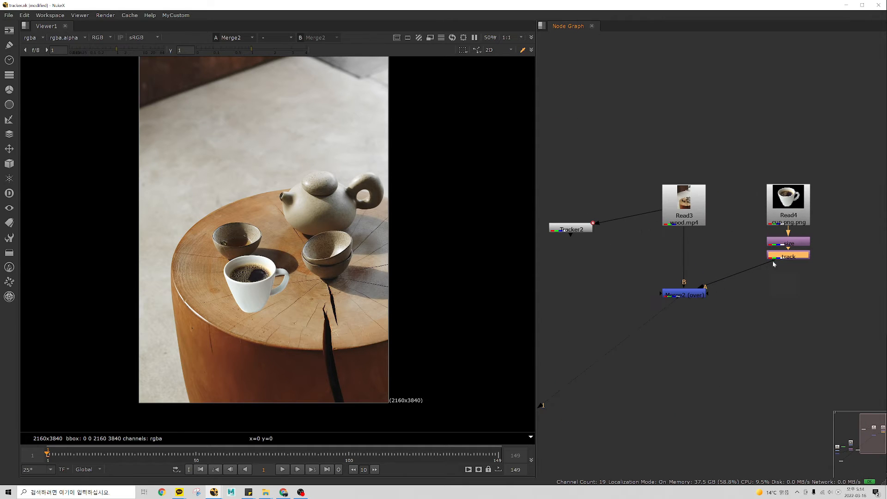
Disconnect Tracker2 from Read3 and move it beside the cup's size and track nodes.
drag(595, 229, 767, 130)
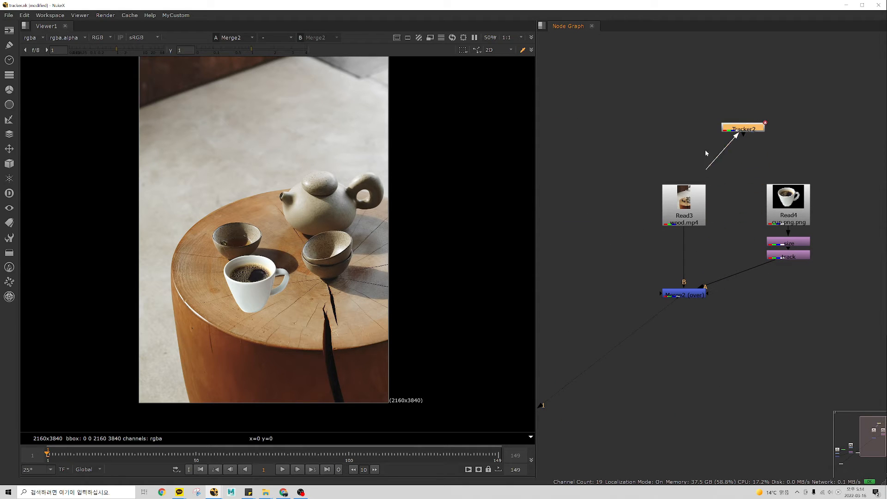
drag(703, 145, 847, 250)
scroll(753, 256, up, 3)
Open the properties of the track and Tracker2 nodes and arrange the two windows side by side.
click(753, 256)
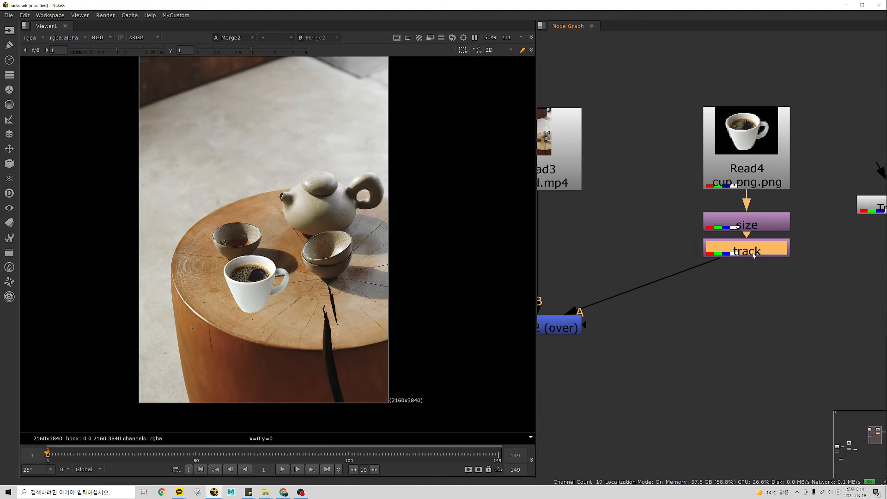
double_click(753, 256)
middle_drag(817, 197, 786, 197)
double_click(860, 207)
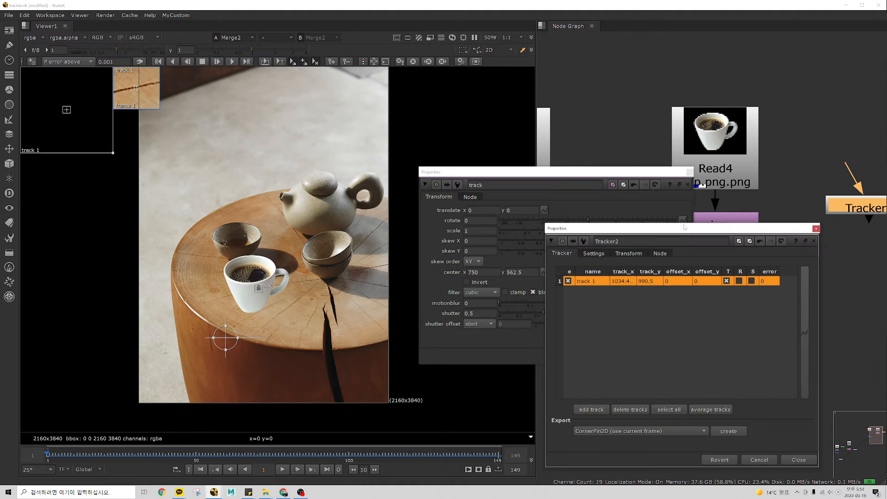
drag(685, 227, 776, 168)
drag(562, 196, 513, 183)
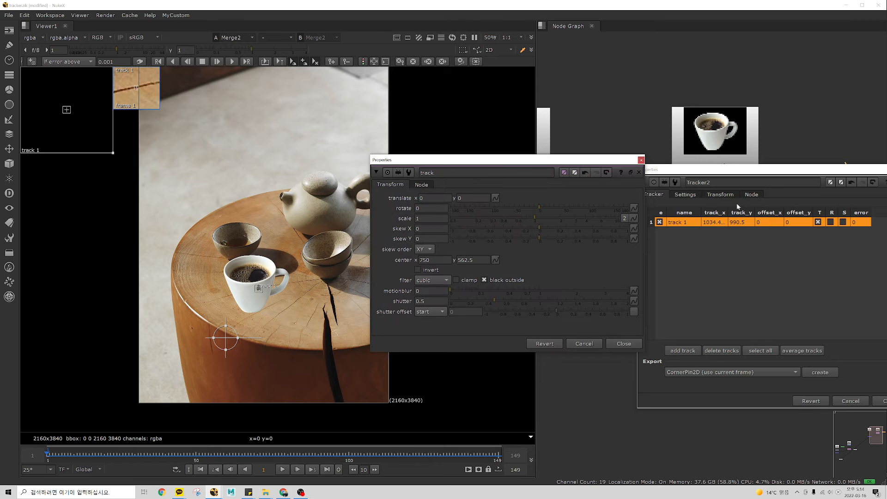
Examine how Tracker2's translate and center values behave over the timeline, and return to frame 1.
click(721, 194)
click(655, 195)
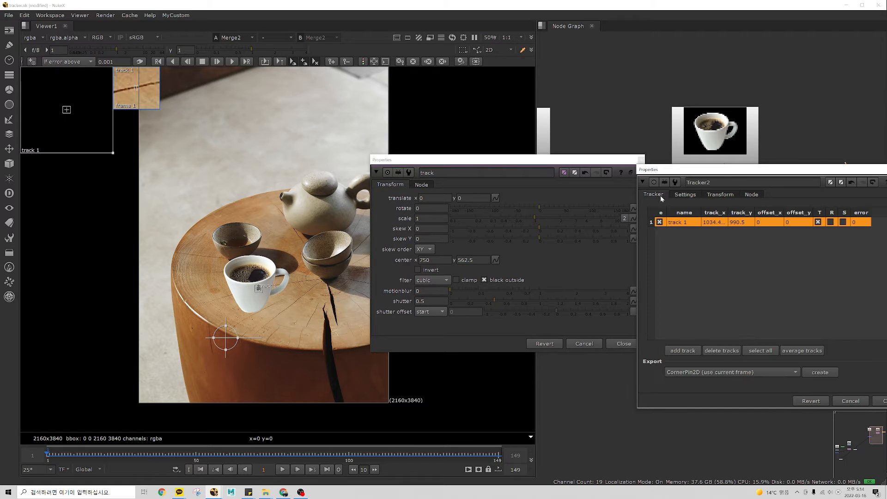
click(719, 194)
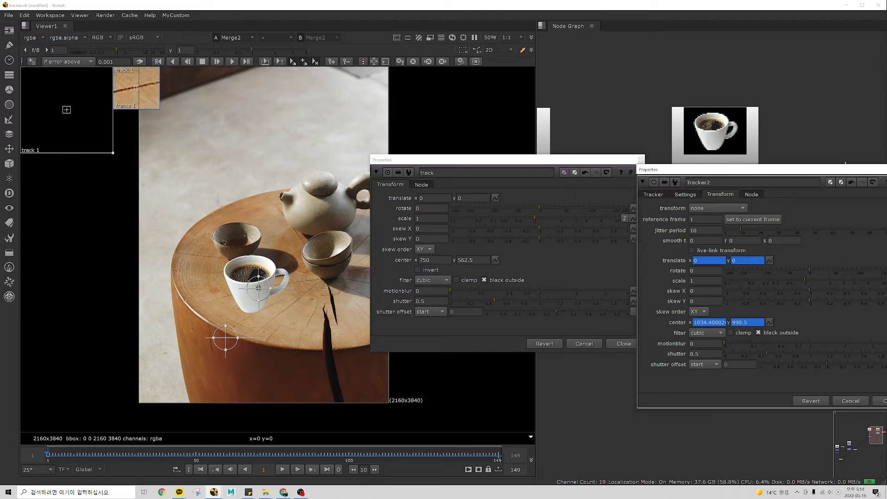
click(499, 457)
click(202, 470)
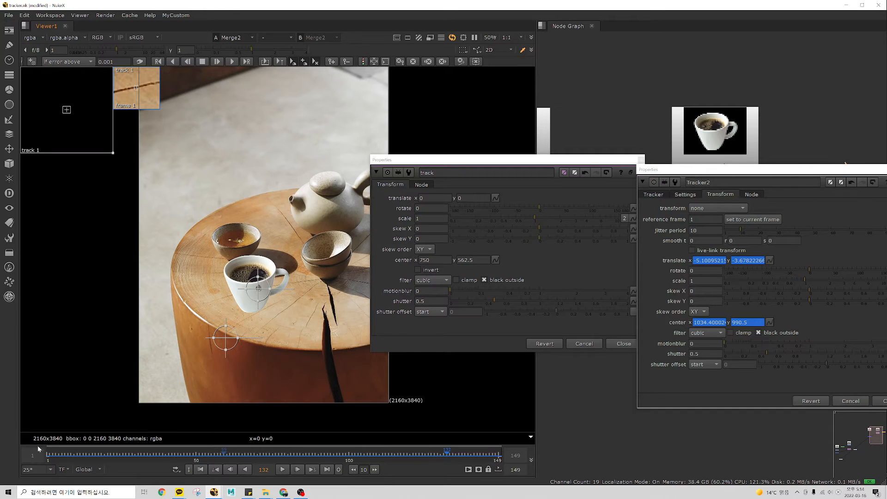
click(48, 457)
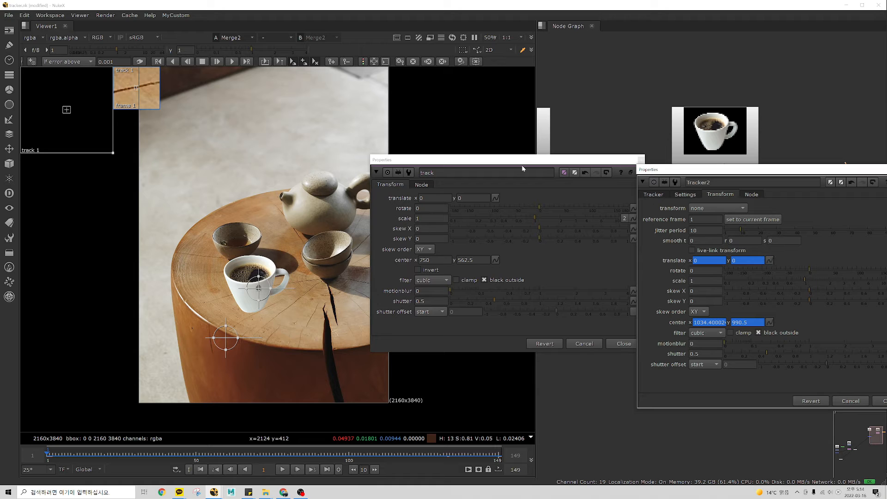
Link the track node's translate and center to Tracker2's translate and center.
drag(525, 162, 492, 168)
drag(721, 172, 721, 155)
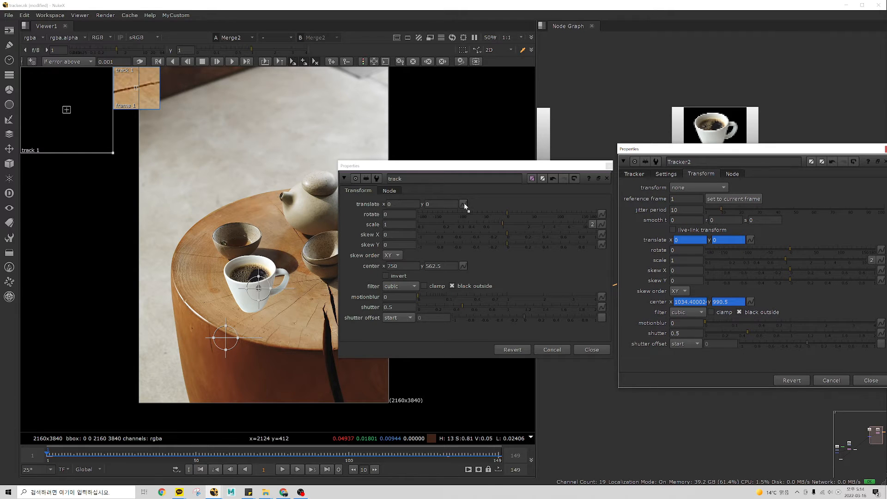
ctrl+drag(465, 206, 465, 206)
ctrl+drag(753, 301, 464, 266)
Play the composite to check the cup's motion on the wood, stop playback, and close both nodes' properties.
middle_drag(218, 304, 146, 307)
key(l)
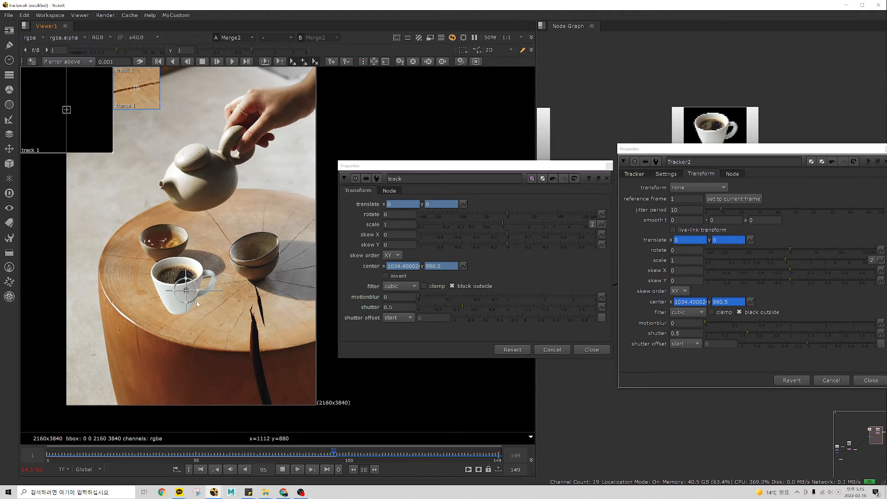
click(100, 452)
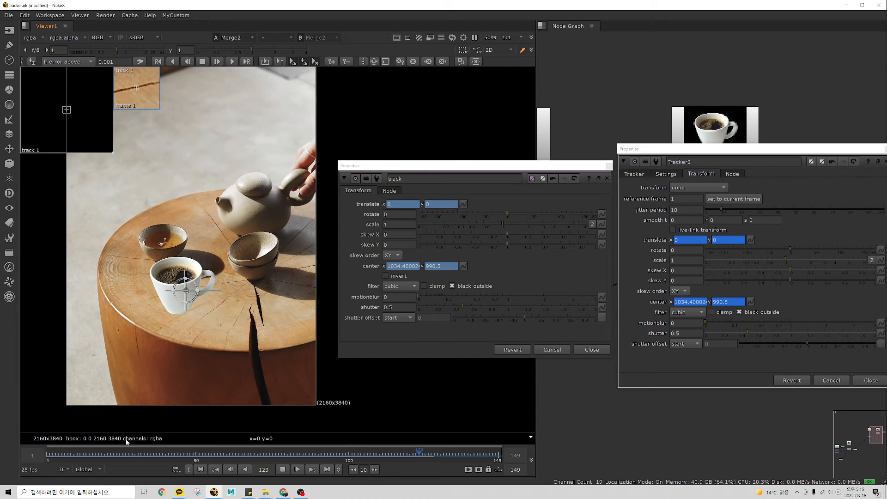
key(k)
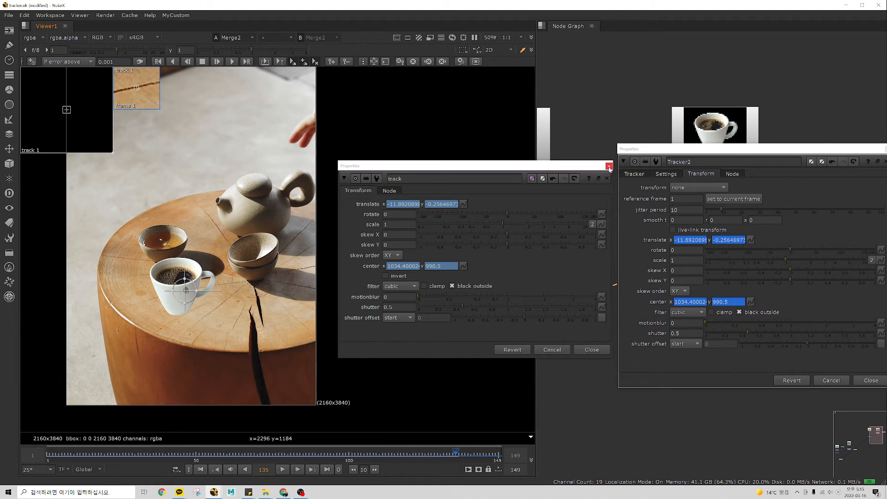
click(609, 165)
drag(871, 147, 772, 165)
click(791, 167)
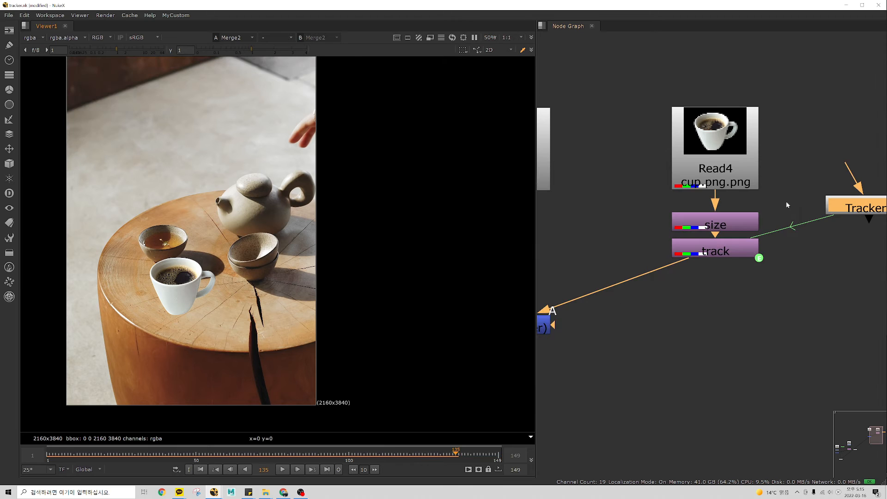
Undo the last Tracker2 move and delete the track node below size.
scroll(822, 232, down, 2)
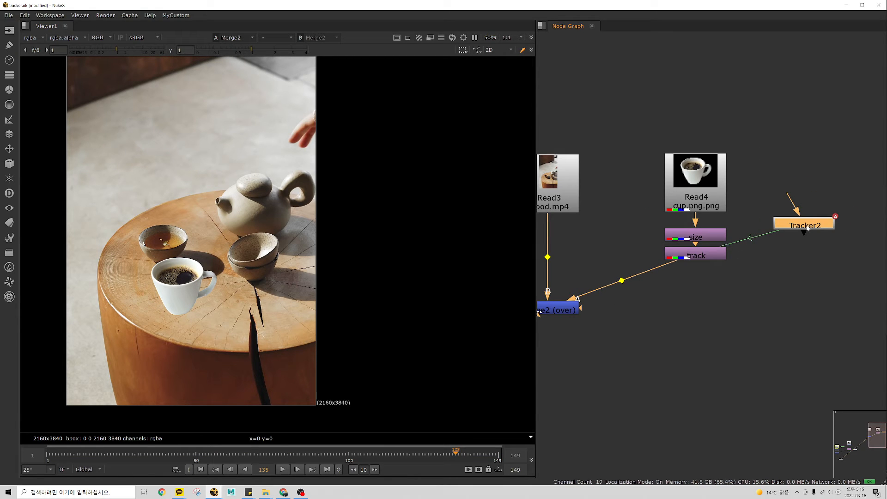
key(ctrl+z)
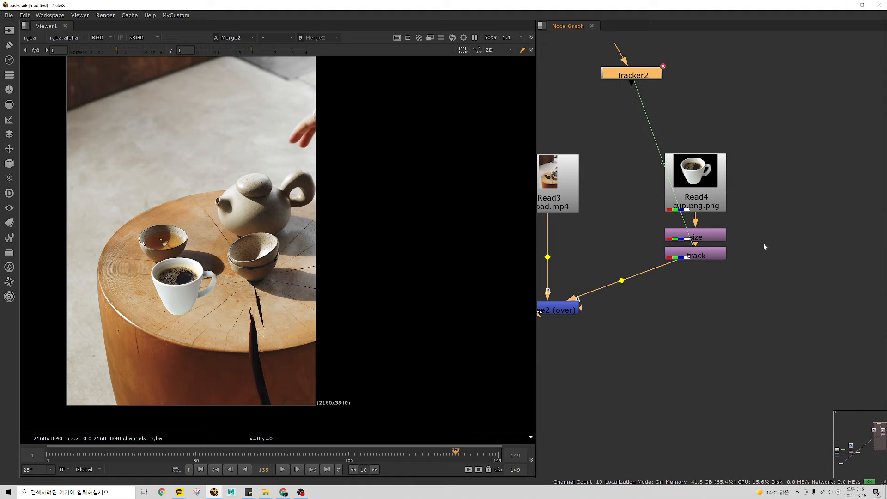
click(697, 254)
key(Delete)
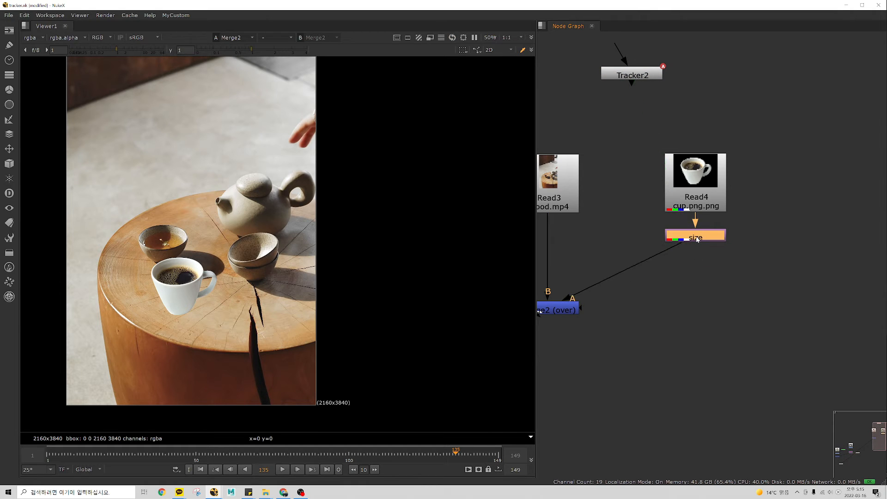
Insert a new Transform node after the size node and rename it track.
text(t)
text(ntrac)
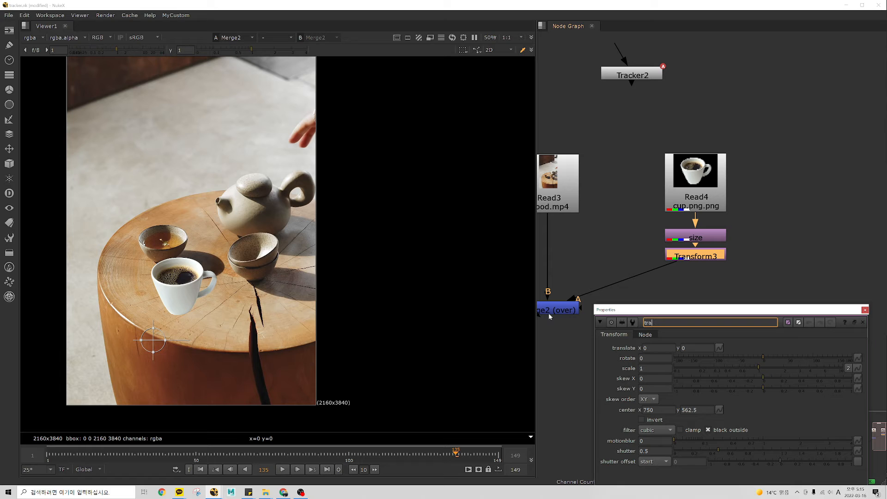
text(k)
key(Return)
drag(861, 316, 859, 254)
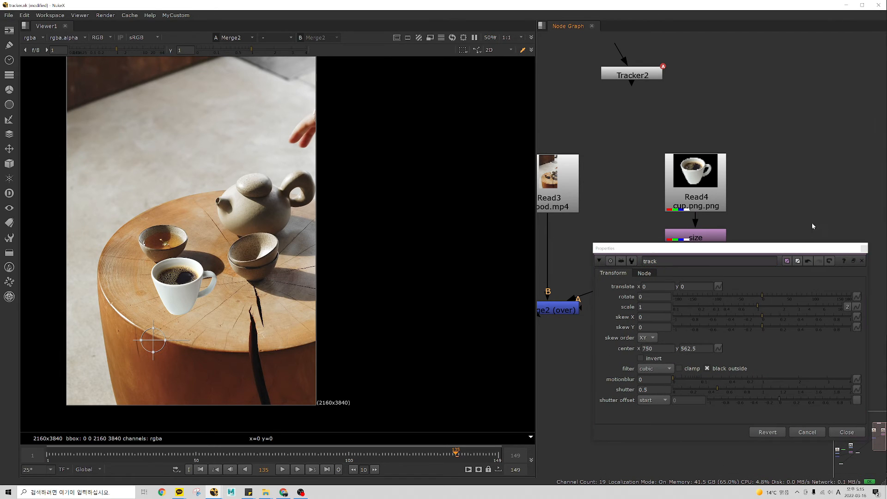
Look at Tracker2's Transform properties, close them, and return to frame 1.
scroll(806, 198, down, 2)
double_click(684, 111)
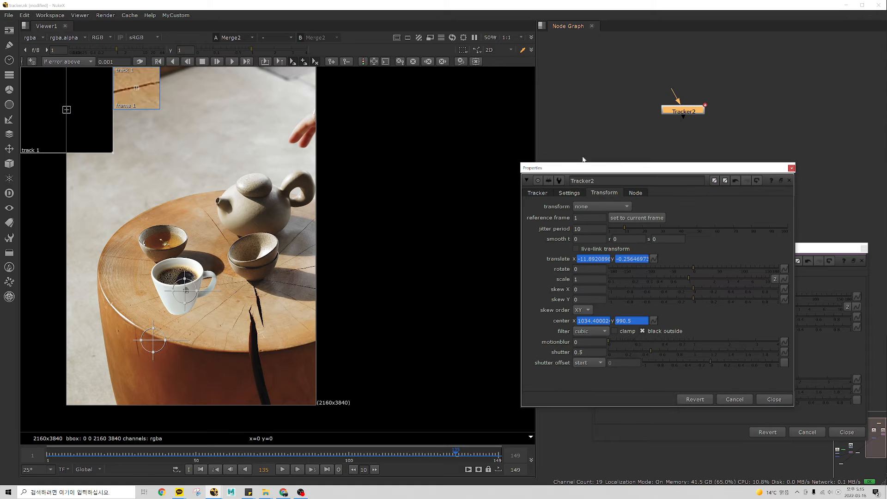
click(791, 168)
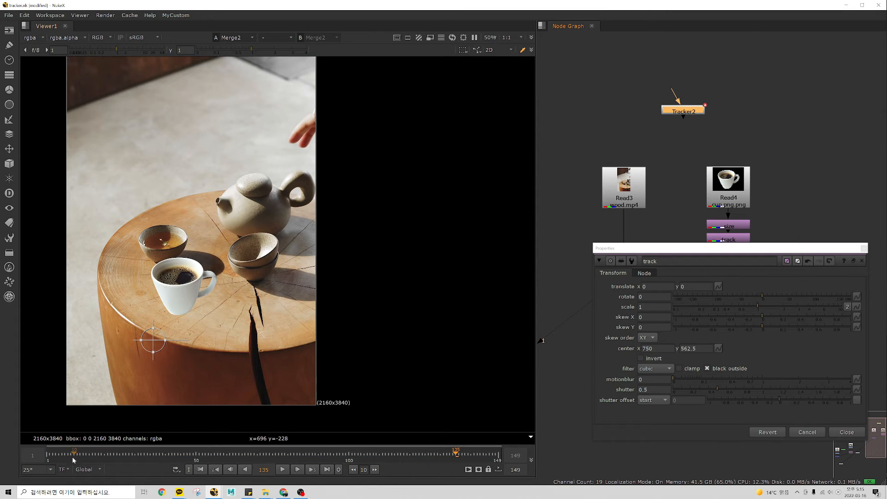
click(47, 456)
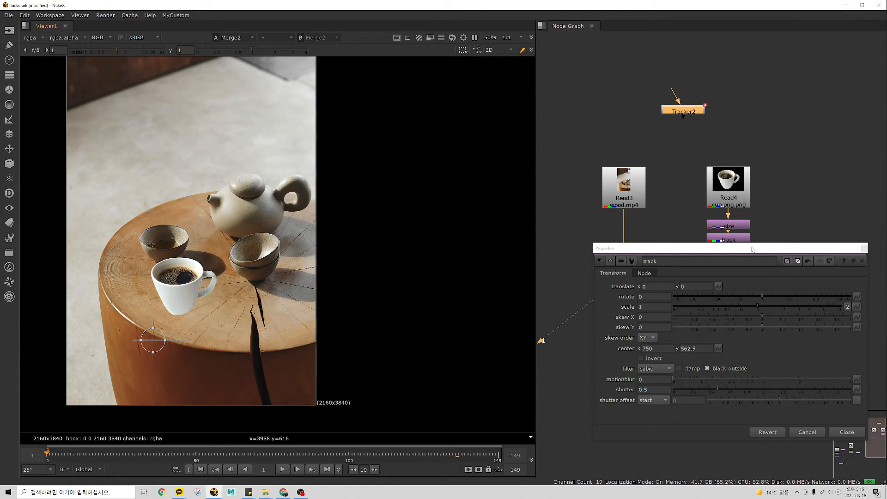
Scrub through the timeline to check the cup against the wood without tracking, and return to frame 1.
drag(752, 249, 729, 180)
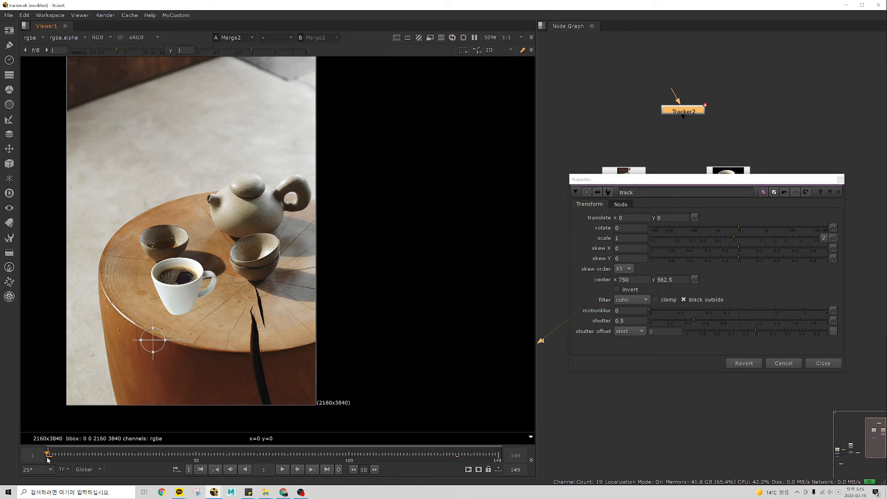
drag(90, 457, 414, 464)
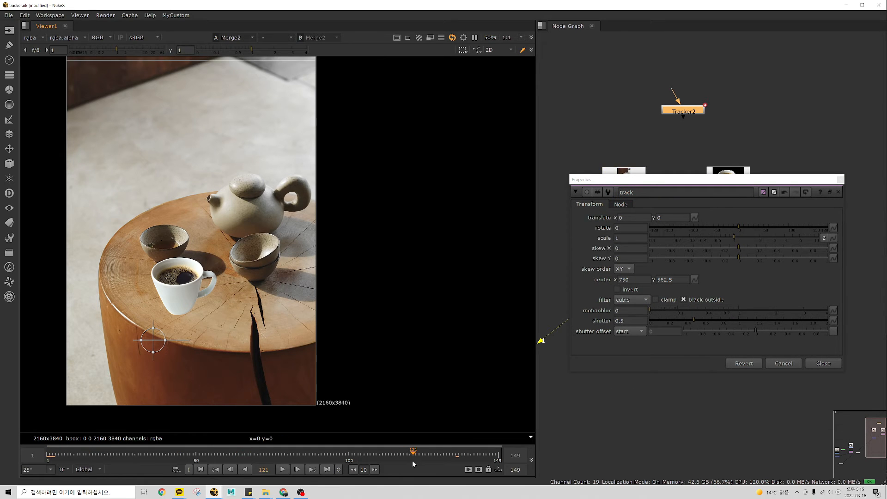
drag(184, 458, 48, 455)
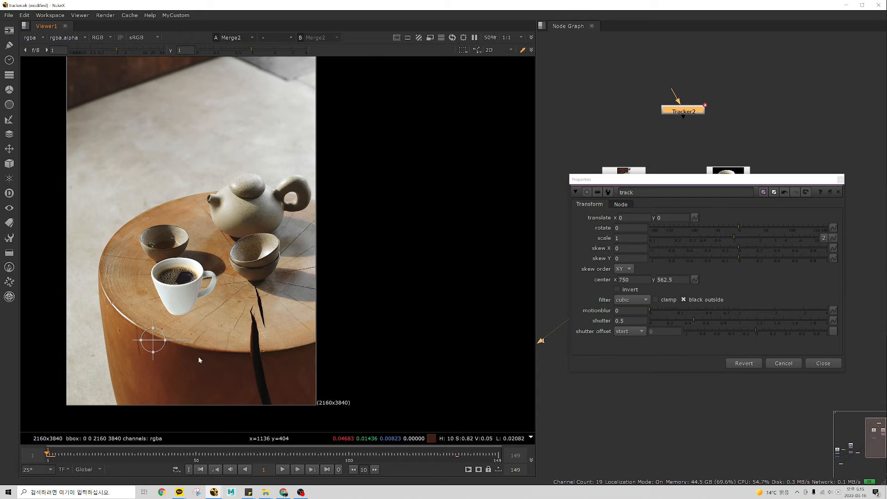
Review the tracker link choices for the track node's translate and move Tracker2 clear of the properties window.
drag(775, 177, 787, 138)
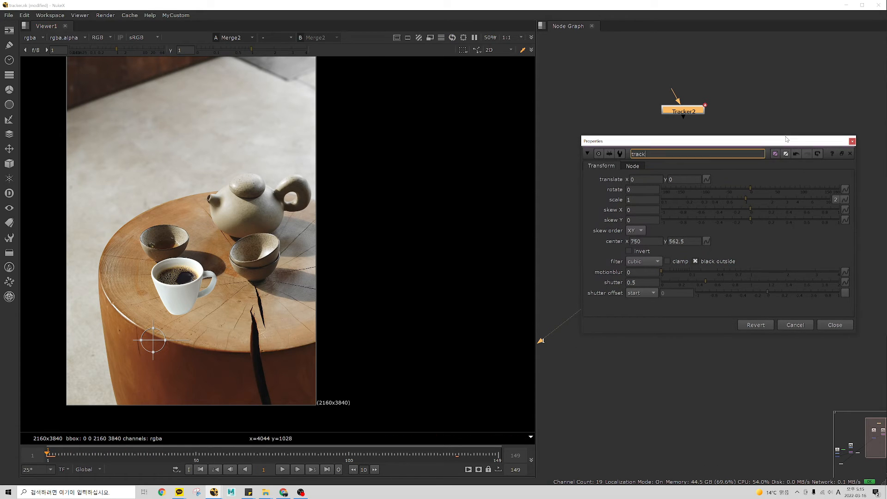
click(710, 181)
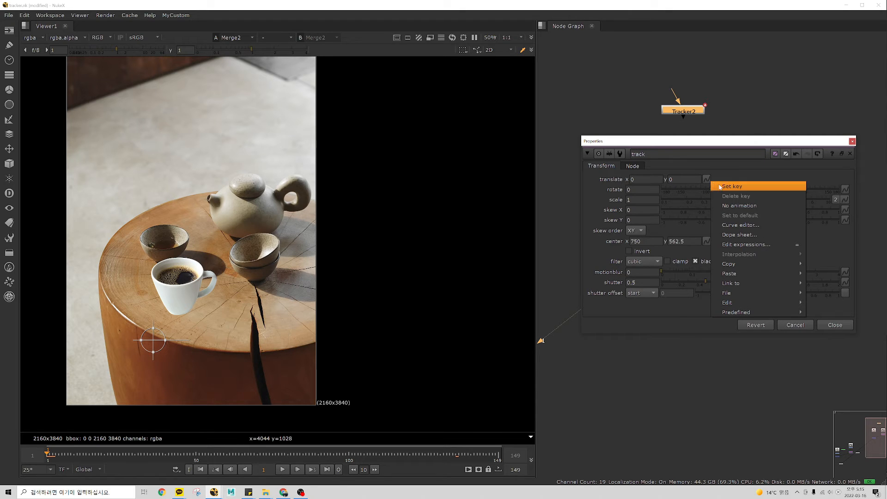
mouse_move(738, 285)
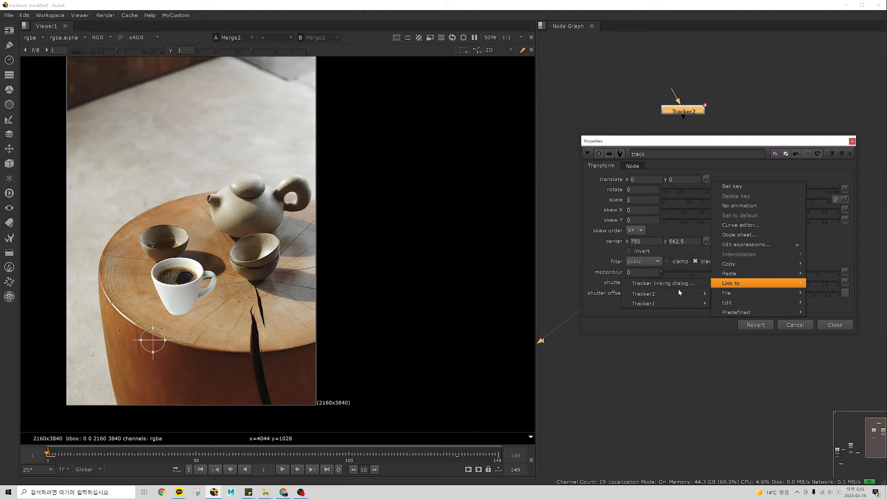
mouse_move(659, 296)
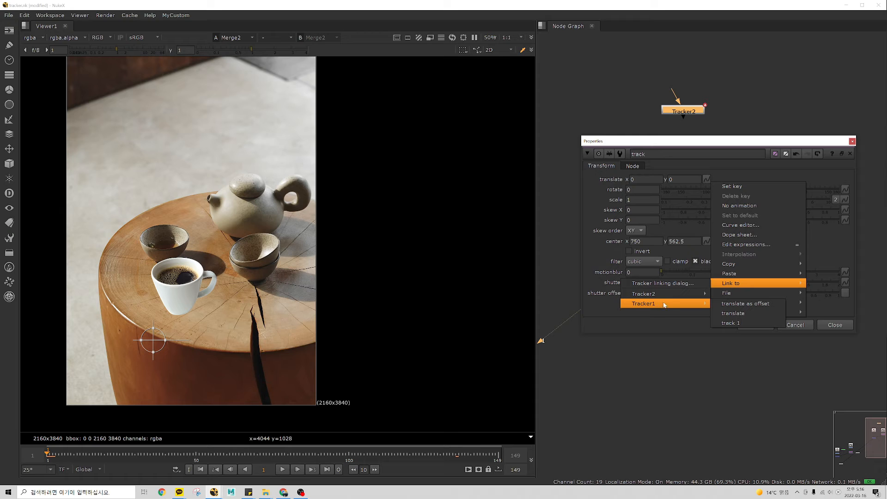
drag(687, 112, 580, 113)
scroll(580, 120, up, 3)
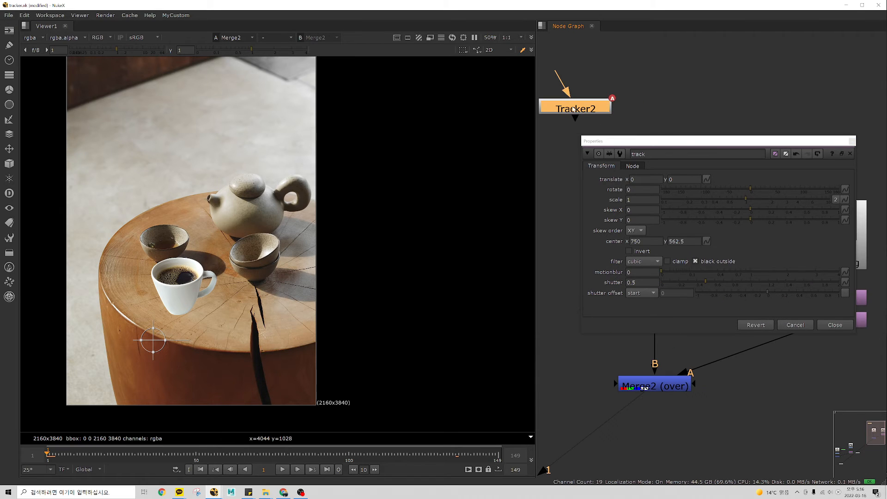
Link the track node's translate to Tracker2 using translate as offset.
click(705, 180)
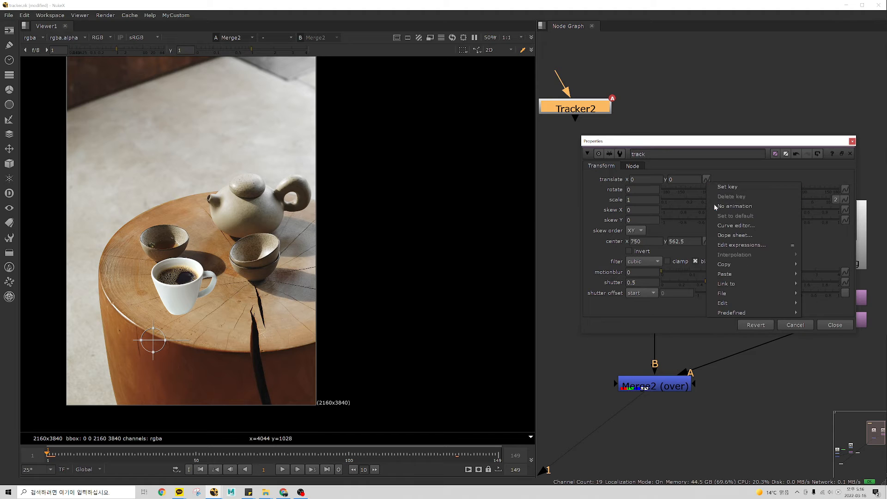
mouse_move(658, 299)
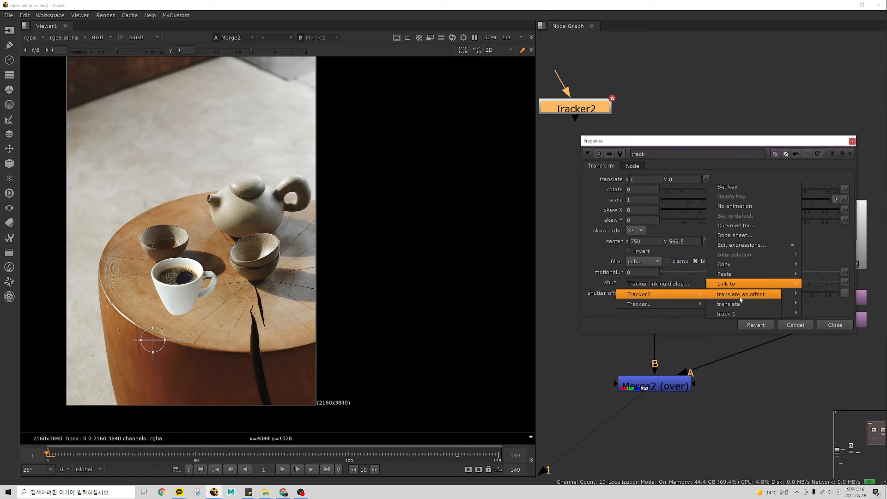
click(762, 296)
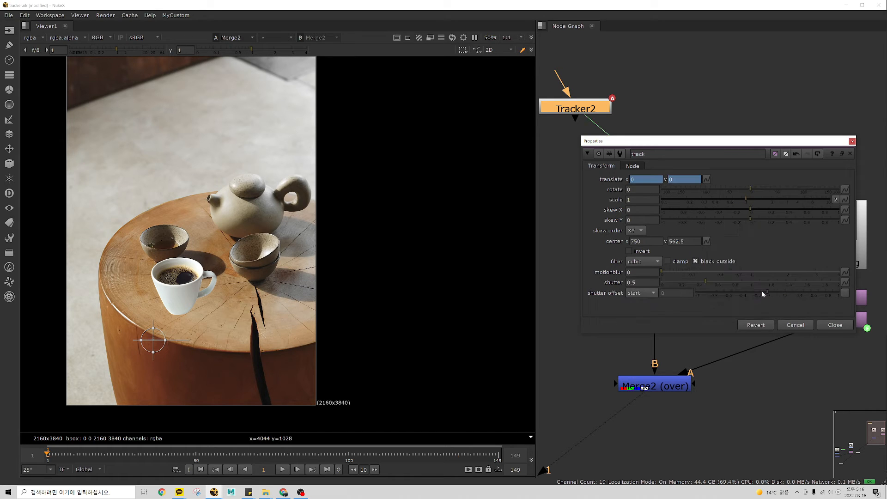
Link the track node's center to Tracker2 using translate as offset.
drag(723, 146, 749, 133)
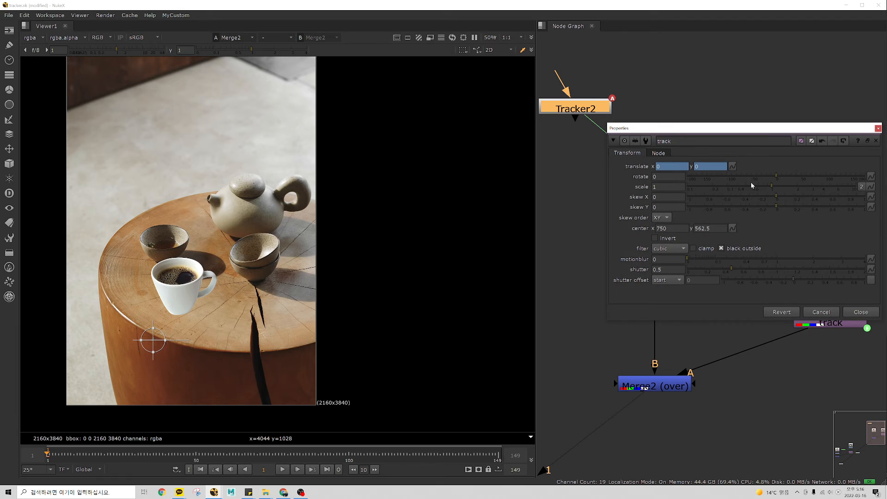
click(731, 228)
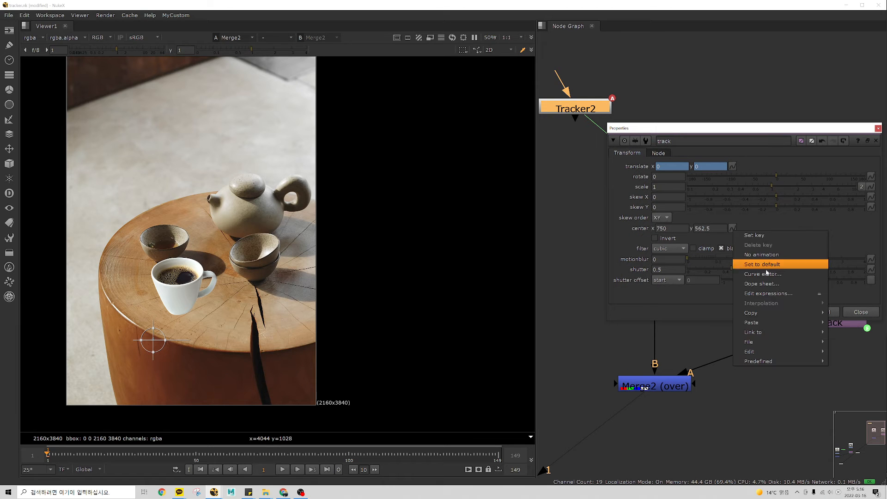
mouse_move(749, 333)
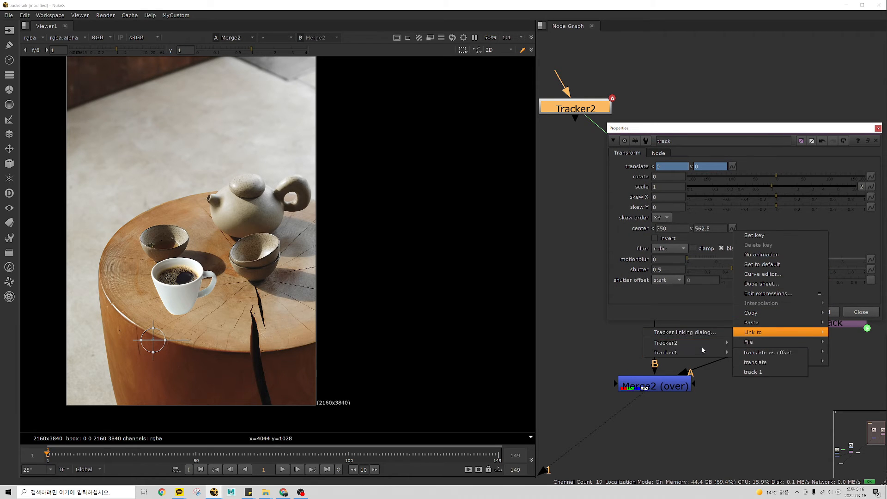
mouse_move(701, 345)
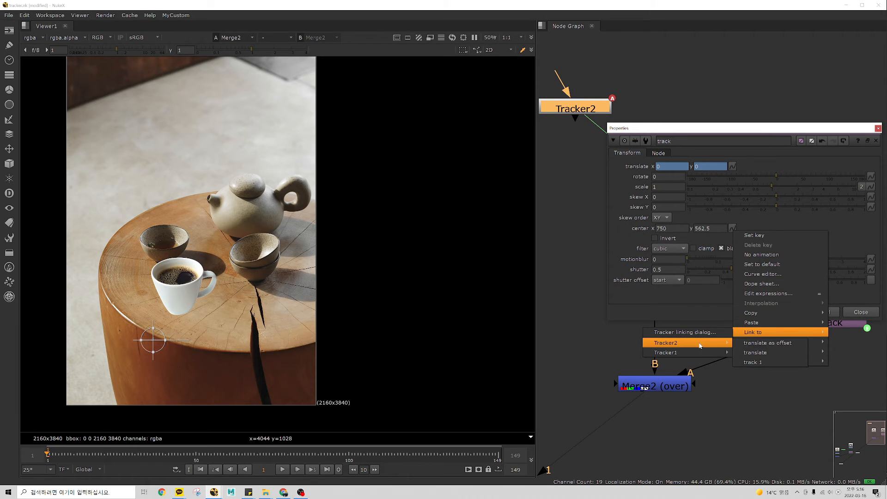
click(789, 346)
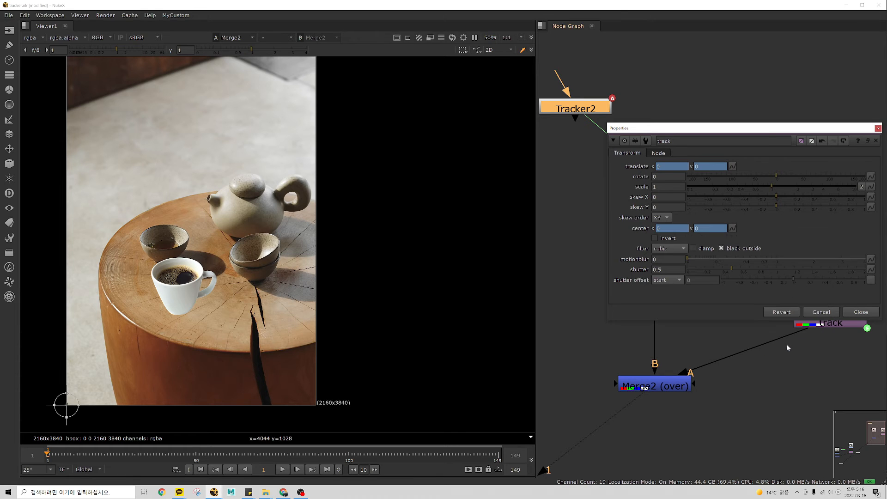
Scrub and play the composite to check the cup's movement on the wood, and close the track node's properties.
drag(49, 457, 89, 455)
key(l)
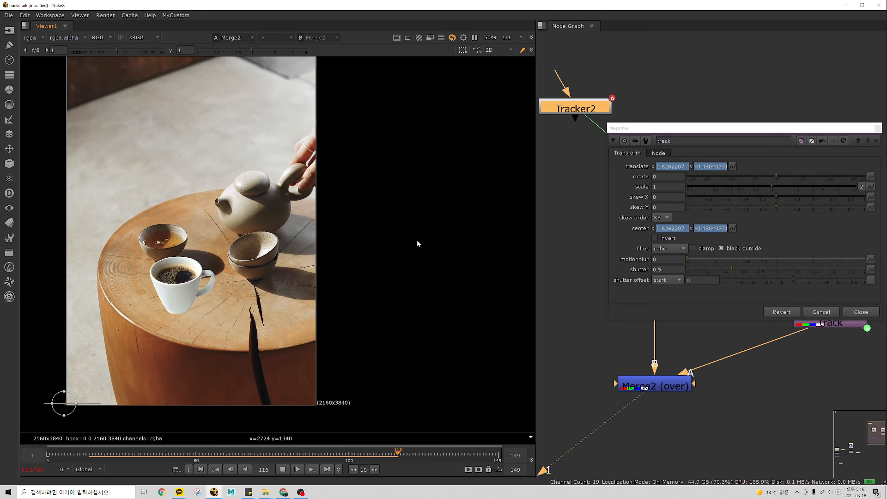
click(878, 128)
Reposition Tracker2 in the node graph so it sits beside the size and track nodes under Read4.
scroll(764, 199, down, 3)
middle_drag(764, 199, 725, 210)
drag(600, 157, 864, 267)
middle_drag(861, 277, 744, 274)
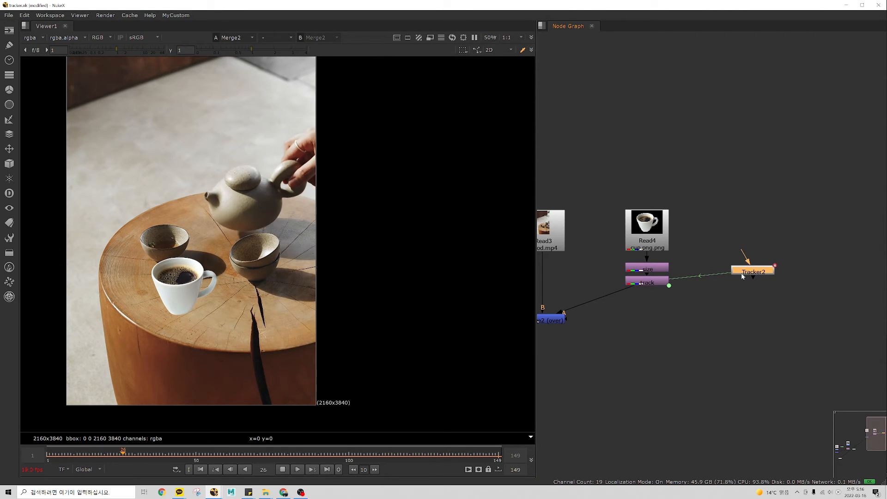
scroll(744, 273, up, 3)
click(751, 276)
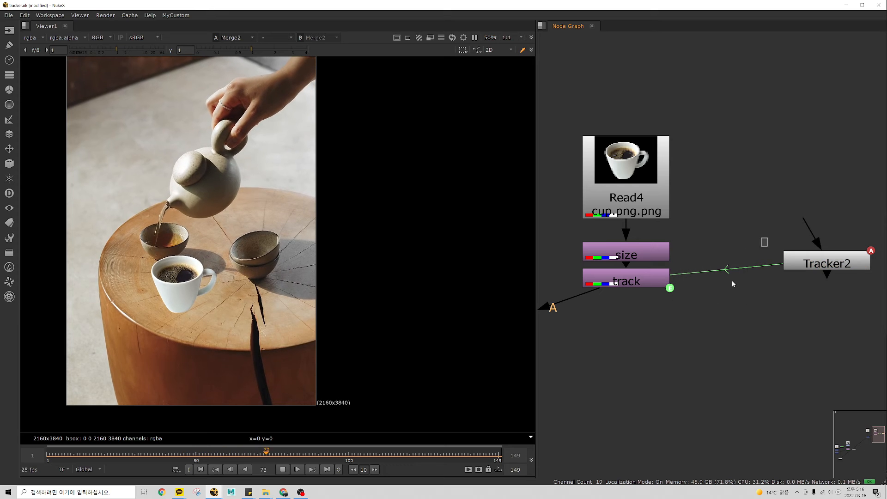
drag(813, 257, 766, 250)
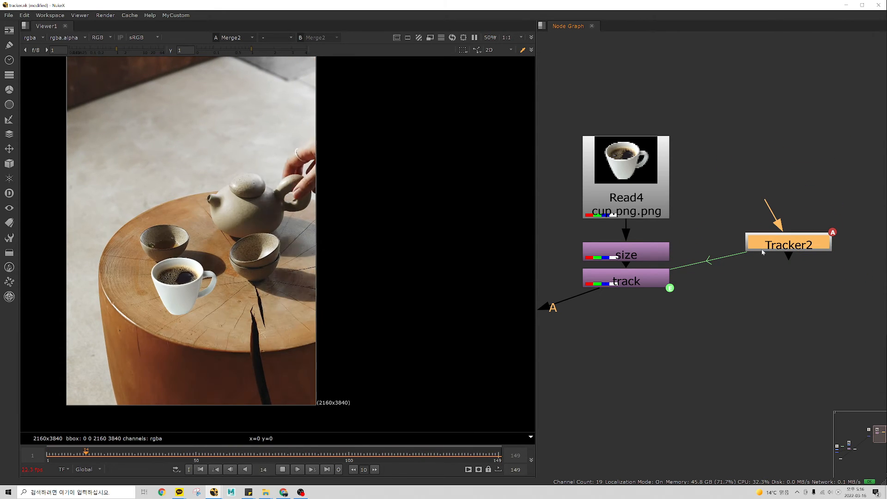
Hide the expression link arrows in the node graph and move Tracker2 further away from the track node.
key(alt+e)
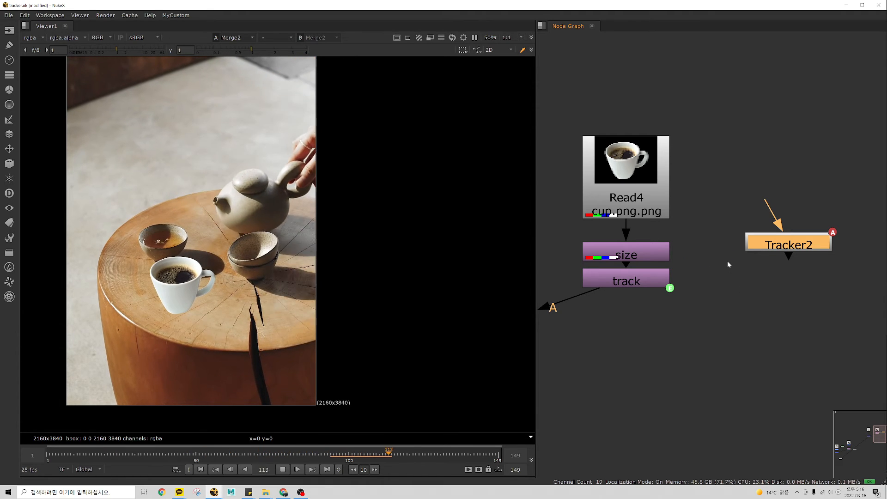
drag(790, 247, 813, 219)
click(697, 260)
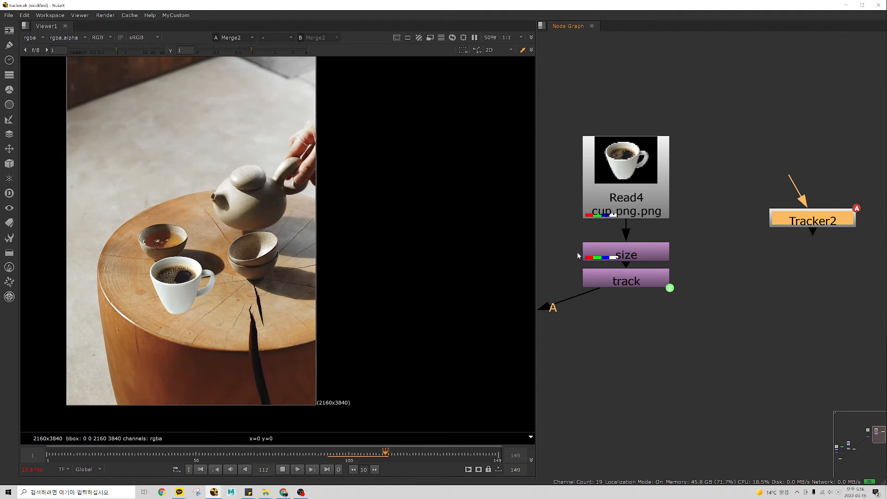
Play the whole composite from frame 1 to check that the cup sticks to the wood.
click(232, 308)
scroll(214, 308, down, 2)
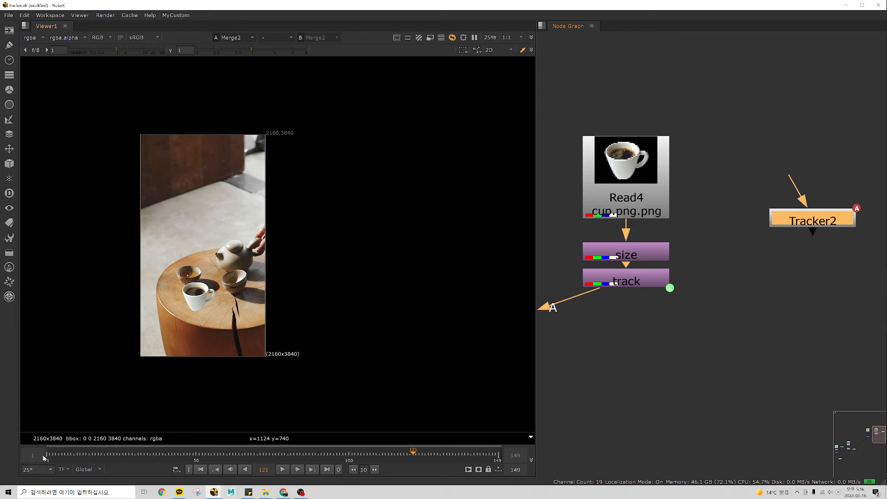
click(44, 458)
key(l)
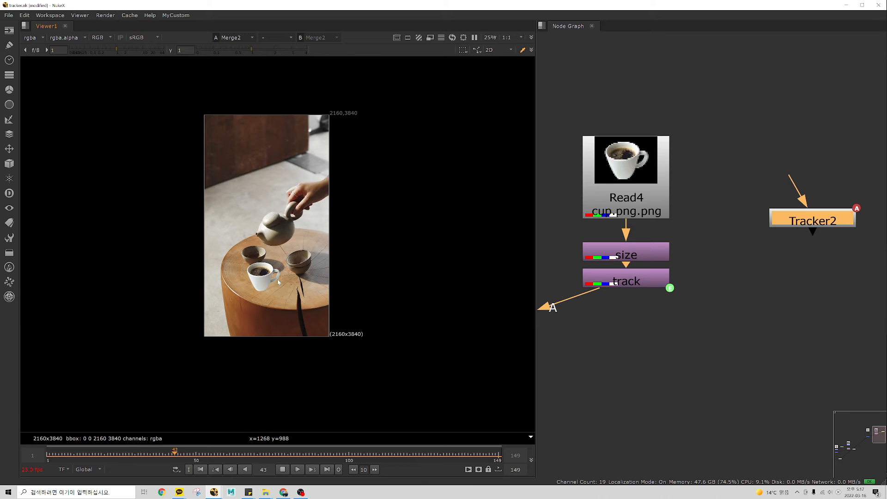
middle_drag(603, 277, 680, 268)
scroll(670, 273, down, 3)
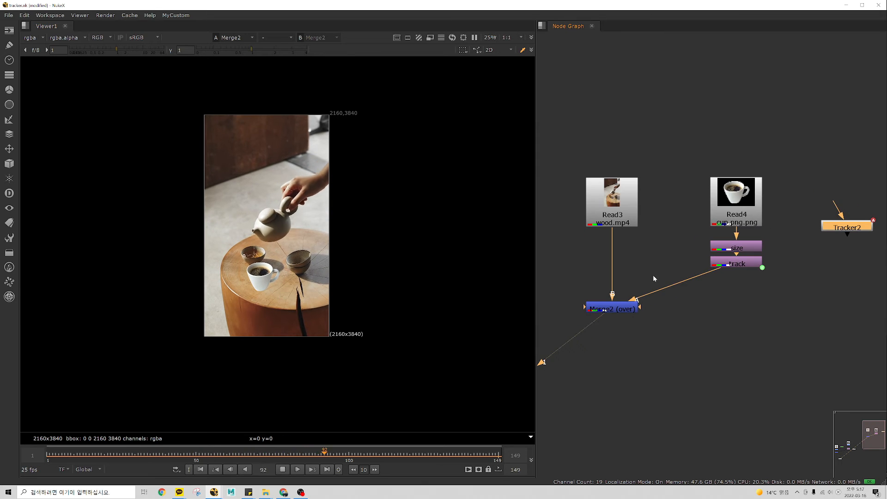
double_click(653, 276)
click(881, 166)
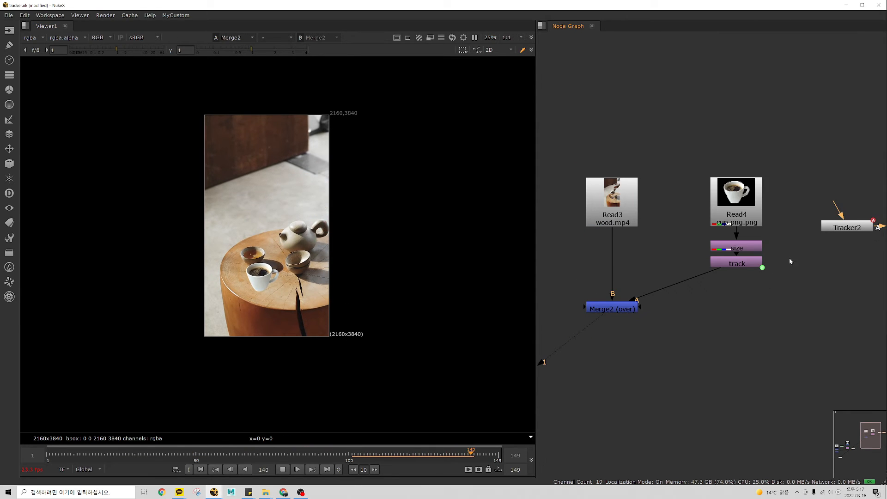
scroll(789, 258, down, 3)
scroll(788, 277, up, 3)
key(Delete)
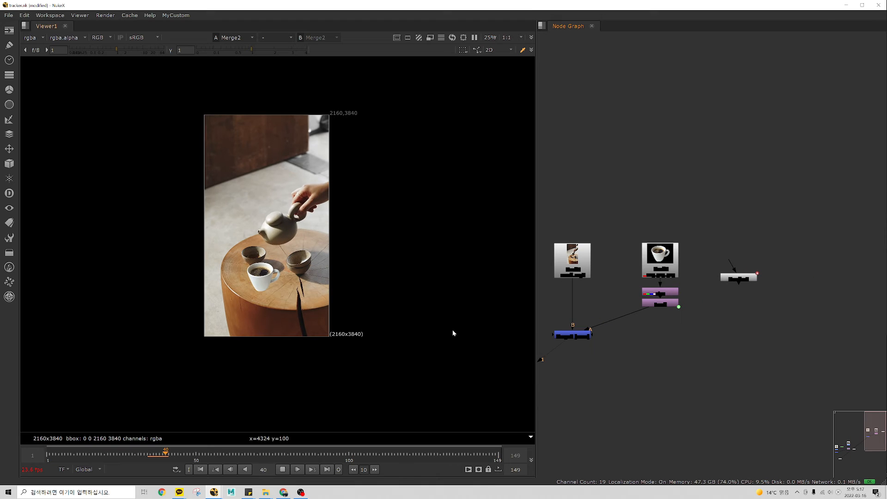
Stop playback at frame 55 and examine the cup on the wood up close along with the node tree.
key(k)
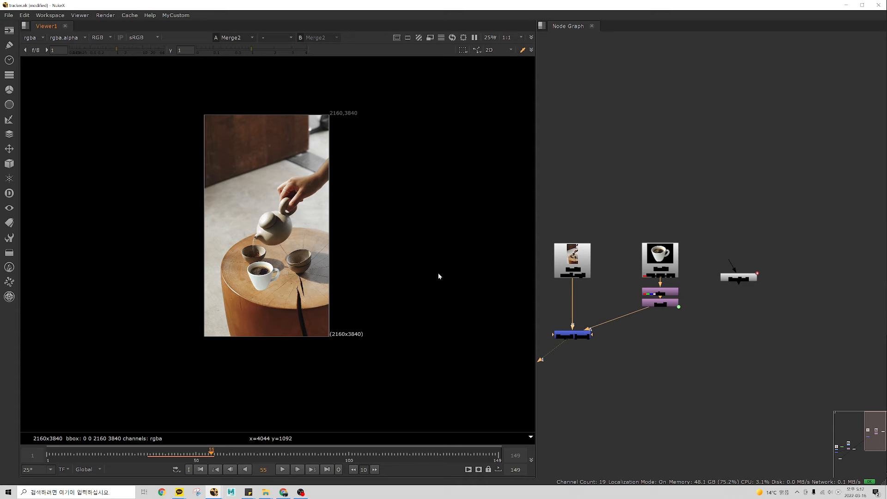
middle_drag(573, 277, 602, 268)
scroll(745, 262, down, 3)
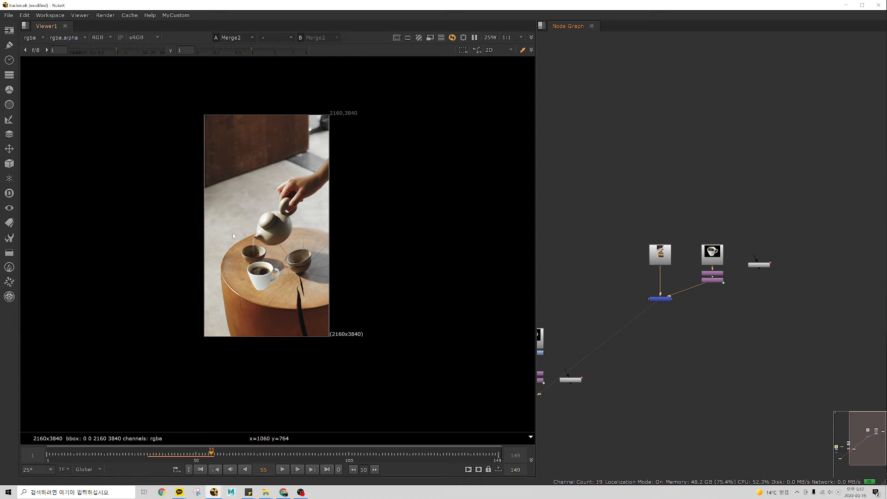
scroll(326, 328, up, 5)
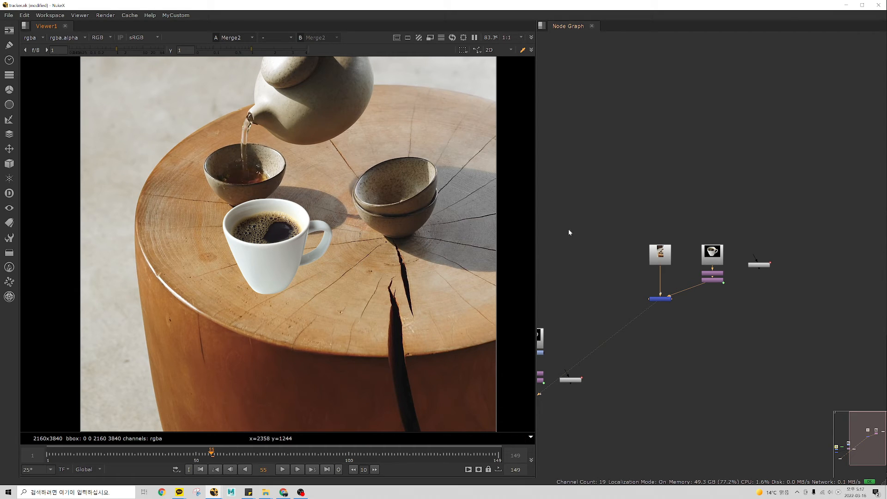
middle_drag(684, 257, 689, 229)
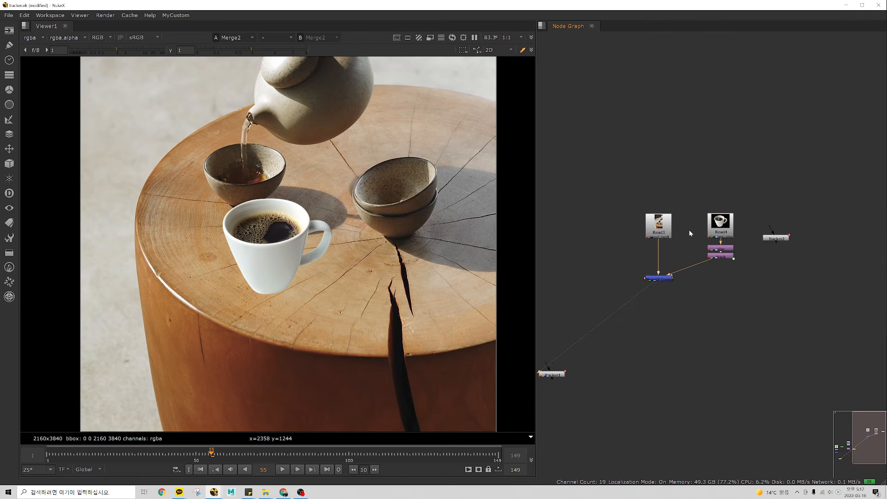
scroll(689, 229, down, 1)
scroll(689, 229, up, 3)
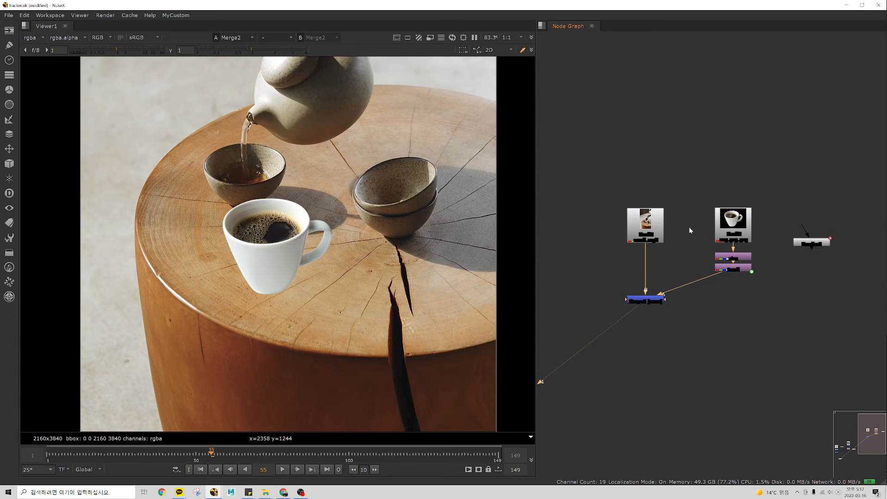
middle_drag(689, 226, 688, 193)
scroll(676, 220, up, 4)
scroll(689, 193, down, 3)
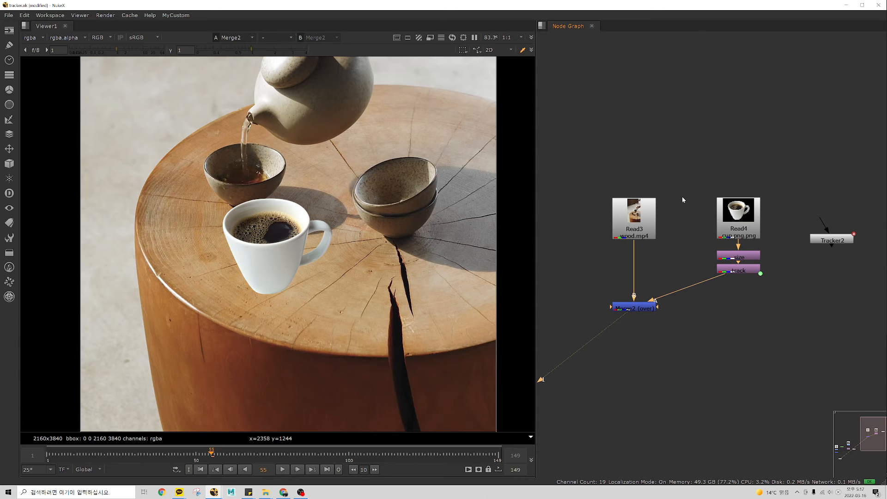
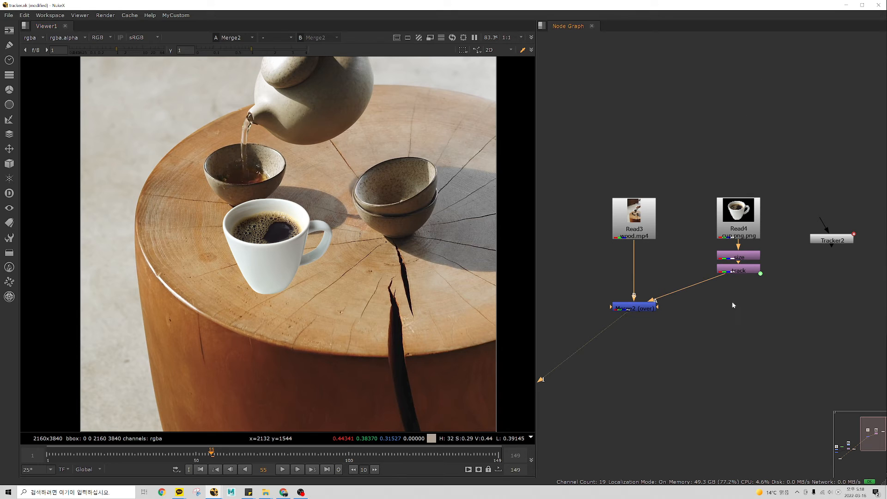
scroll(731, 301, up, 3)
middle_drag(666, 216, 716, 280)
scroll(723, 268, down, 3)
key(t)
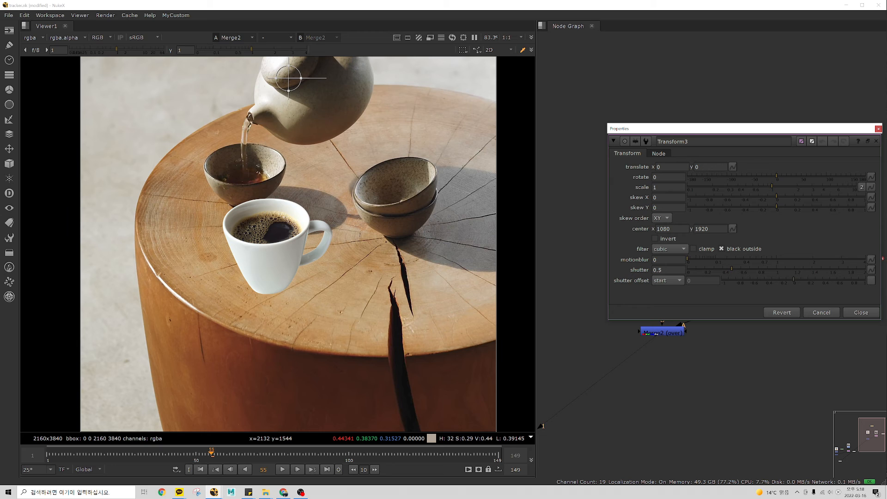
click(879, 128)
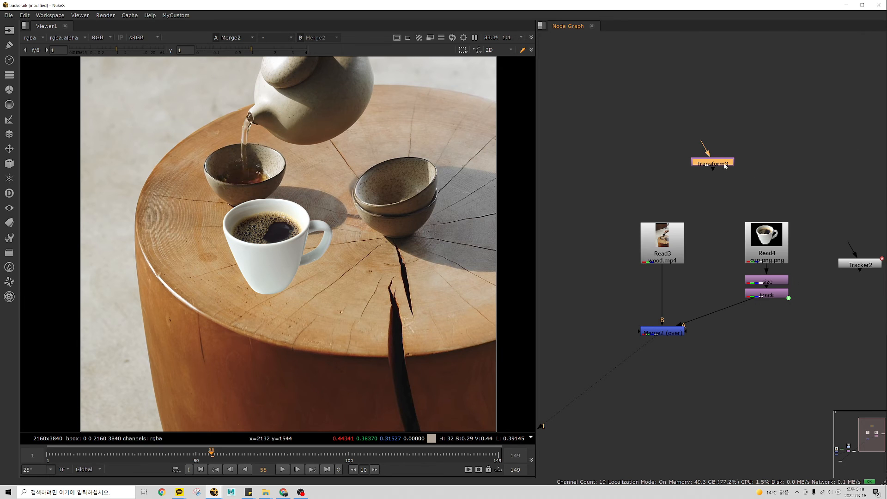
key(Delete)
key(Tab)
text(tracker)
key(Return)
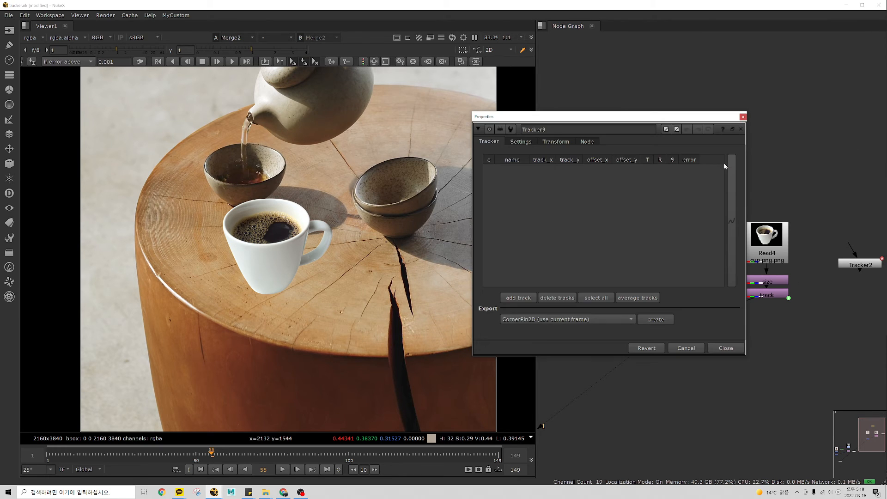
click(743, 116)
key(Delete)
Move Tracker2 above the wood.mp4 and cup read nodes and open its list of tracks.
drag(870, 258, 703, 147)
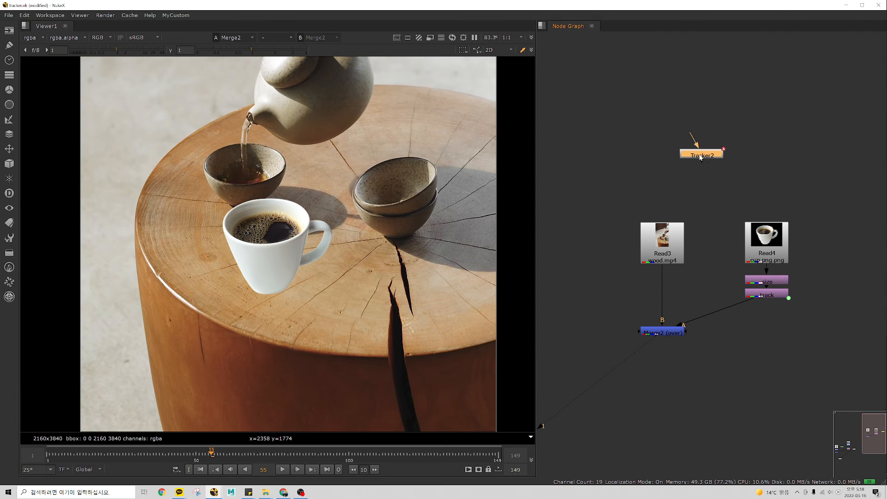
double_click(698, 152)
click(534, 194)
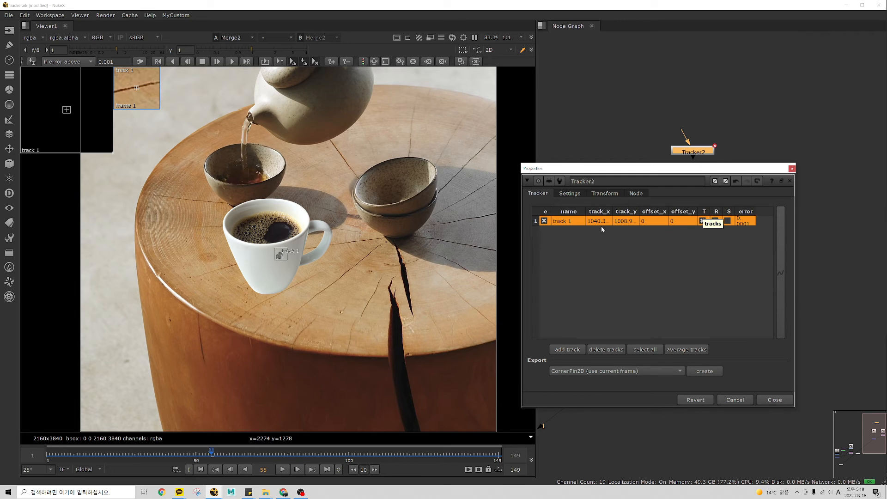
click(551, 230)
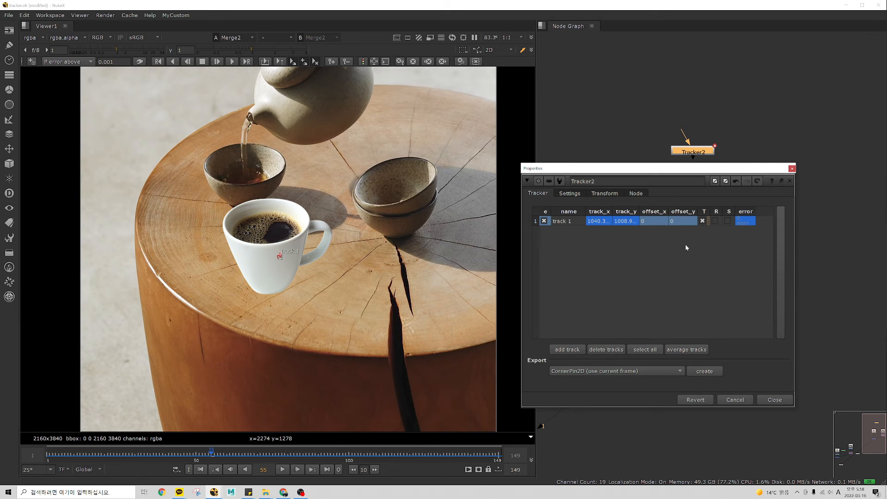
Try the rotation option on Tracker2's track 1, turn it back off, and close the properties.
click(715, 221)
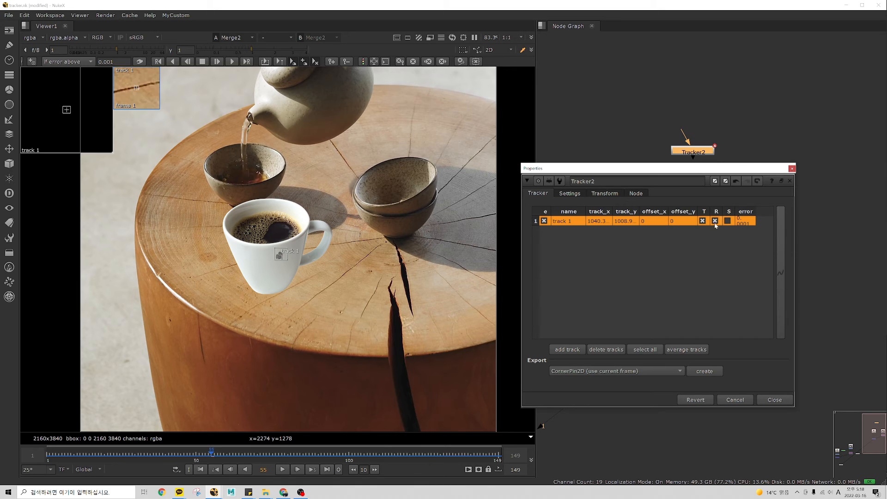
click(715, 221)
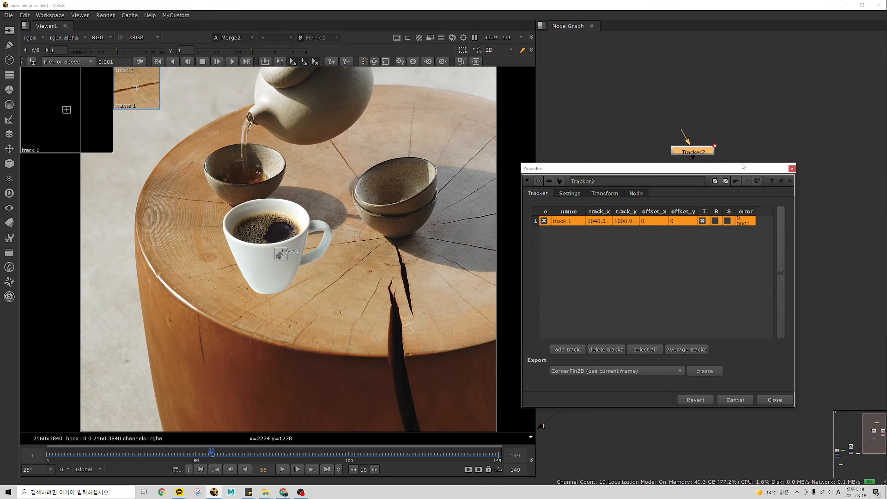
drag(744, 167, 778, 41)
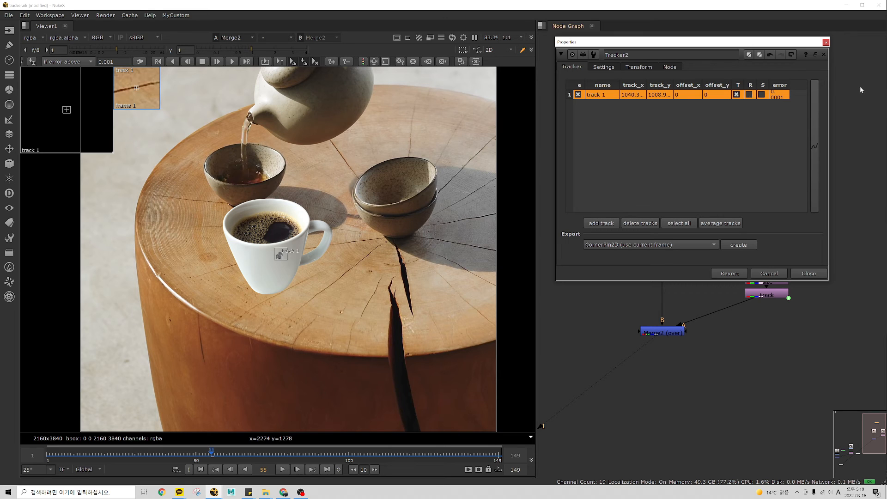
click(826, 42)
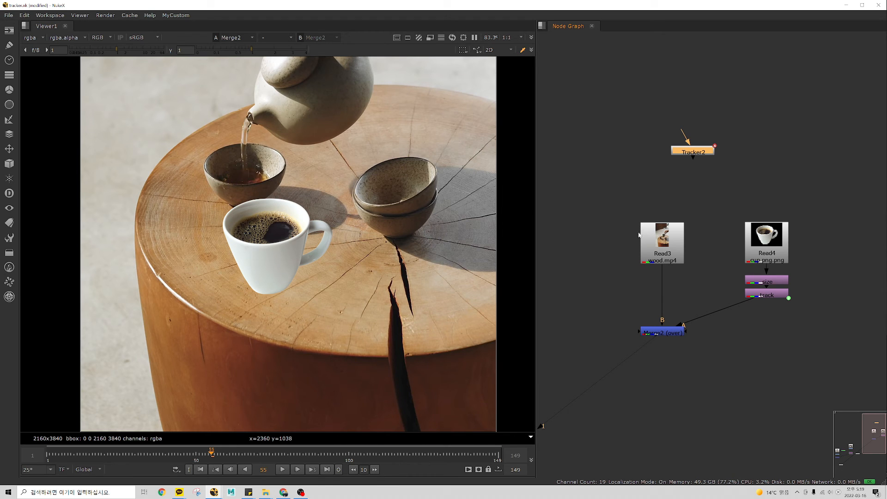
scroll(640, 208, down, 2)
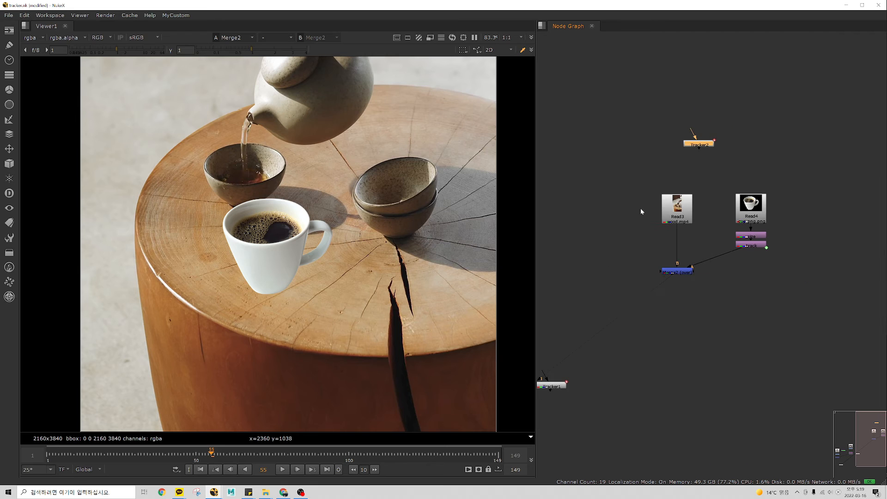
middle_drag(645, 236, 662, 208)
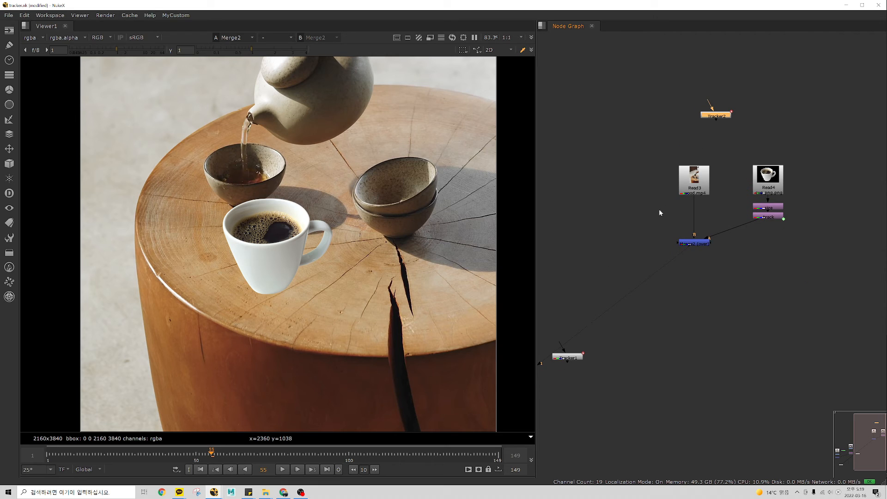
Move the wood.mp4 read node slightly upward and place Tracker1 beside it in the node graph.
drag(688, 195, 702, 179)
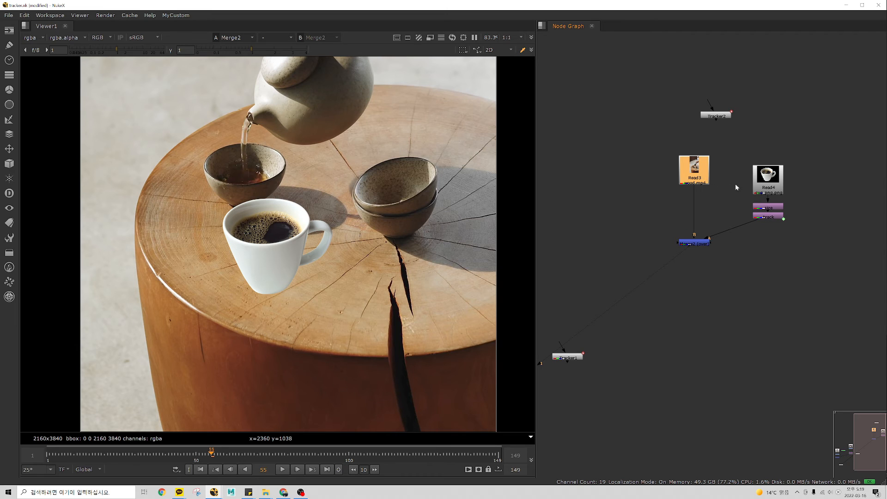
middle_drag(735, 187, 733, 236)
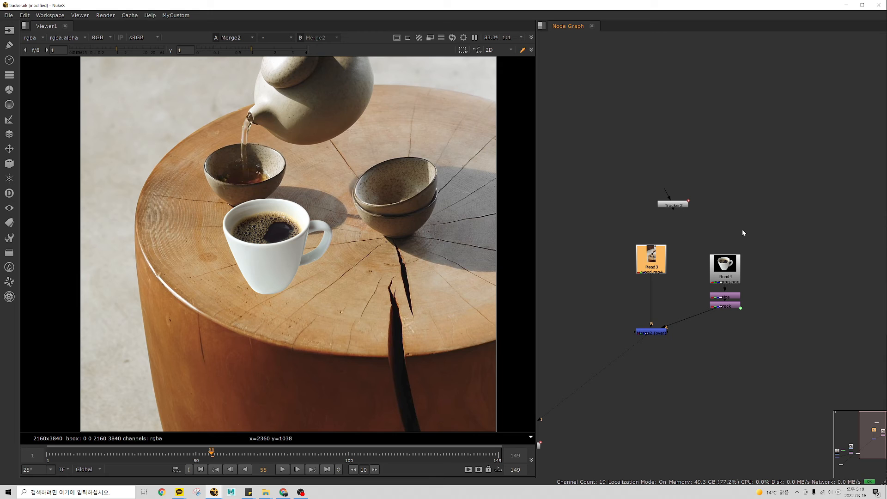
scroll(699, 264, down, 3)
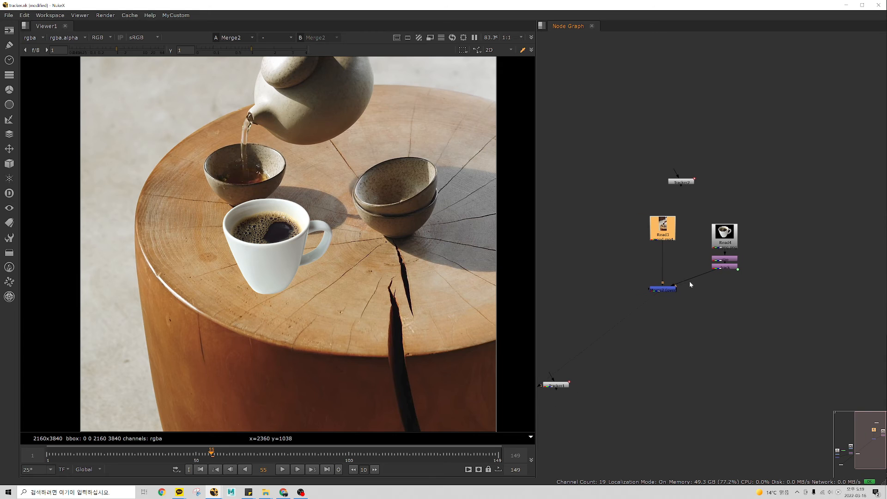
scroll(697, 312, down, 3)
scroll(689, 316, up, 5)
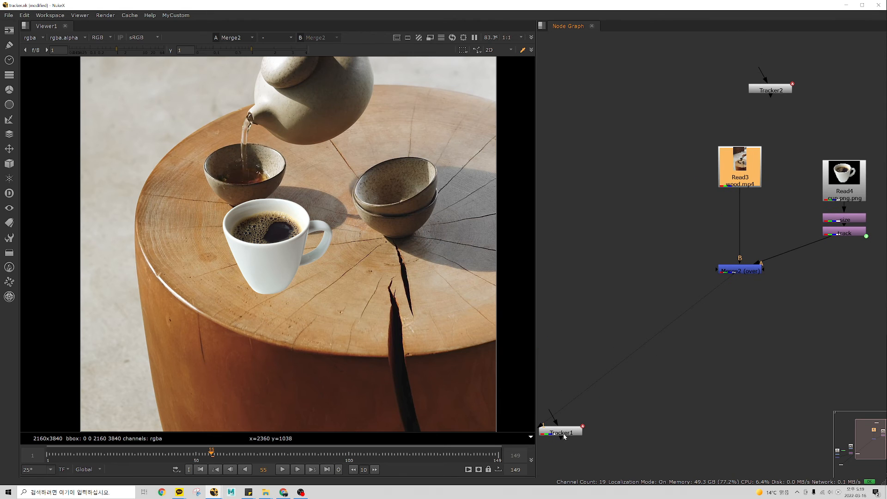
drag(564, 436, 617, 174)
scroll(654, 138, down, 2)
Open Tracker2 and examine its track list, tracking settings and transform values, finishing by closing the properties.
click(702, 145)
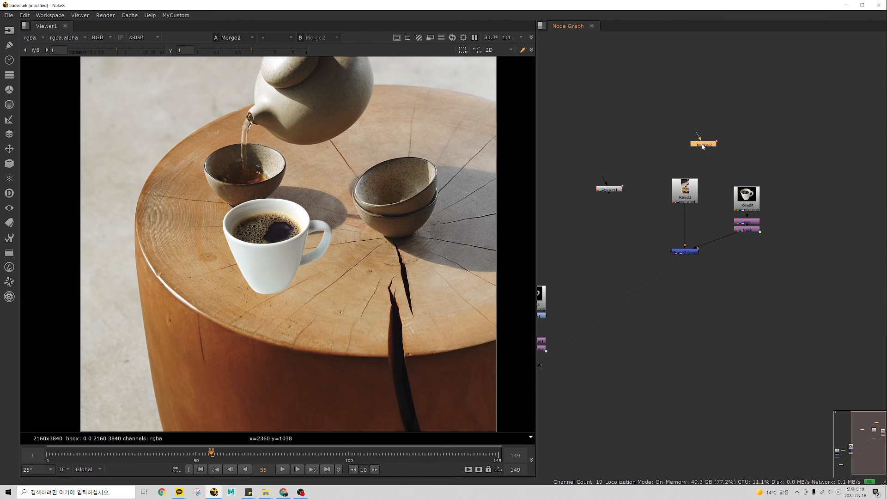
double_click(702, 145)
drag(783, 42, 774, 46)
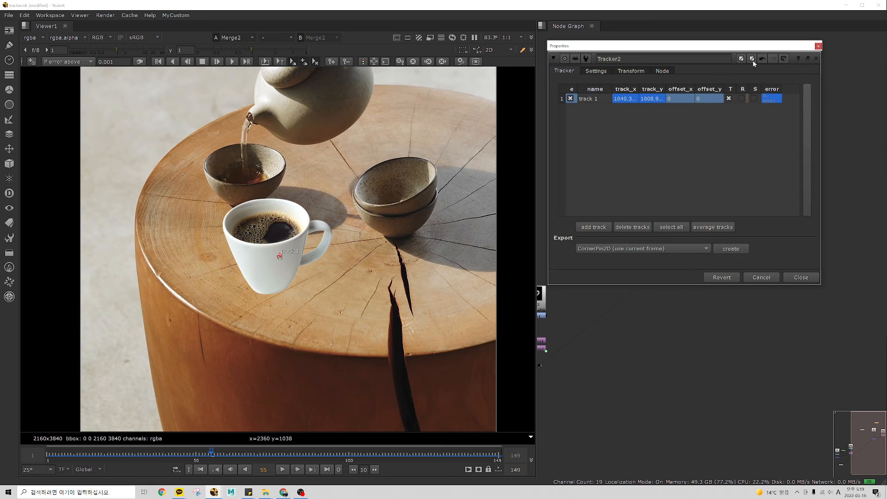
click(596, 71)
click(619, 72)
click(600, 72)
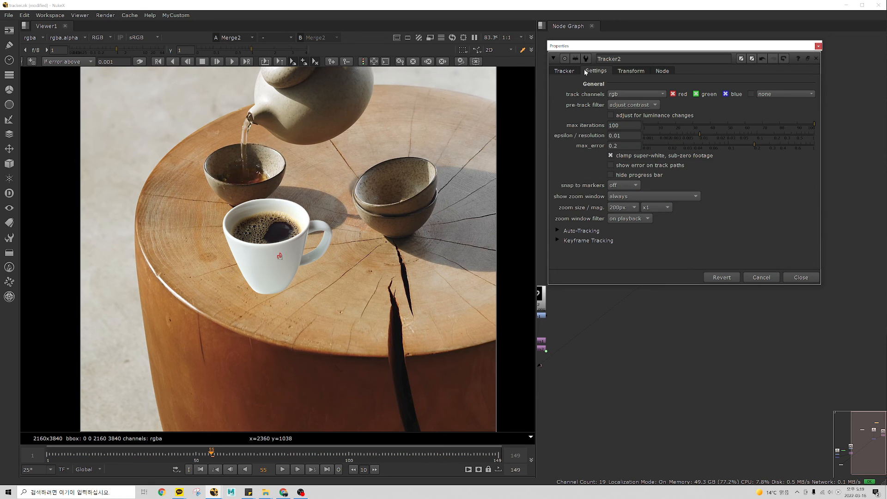
click(571, 73)
click(597, 71)
click(625, 71)
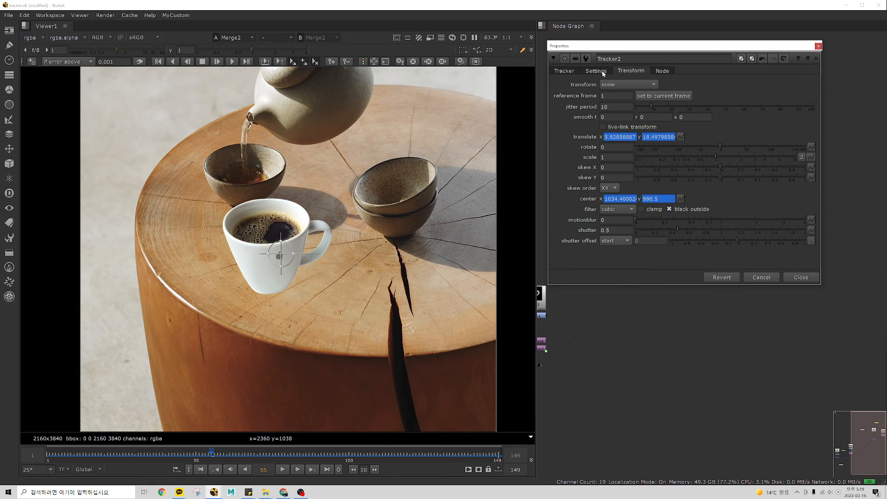
click(602, 73)
click(576, 74)
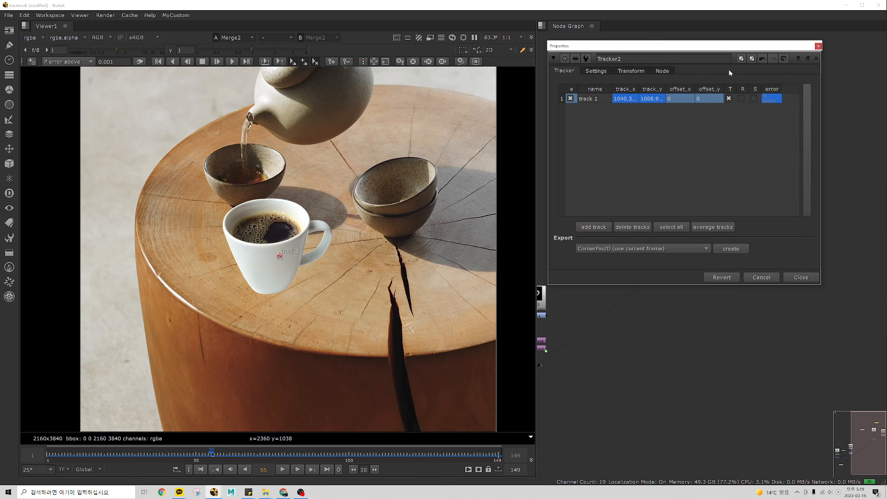
click(819, 45)
View the Merge1 composite and examine the graded cup and its shadow on the wood up close.
scroll(705, 229, up, 3)
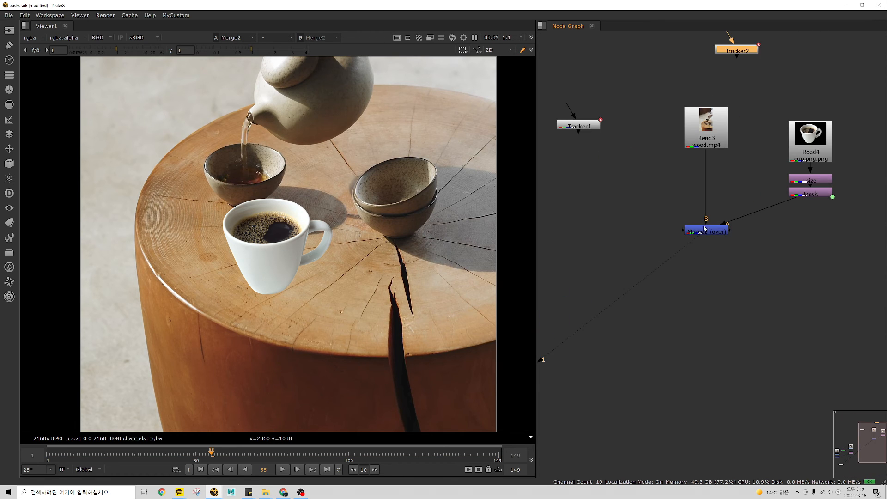
scroll(705, 229, down, 5)
scroll(580, 290, up, 5)
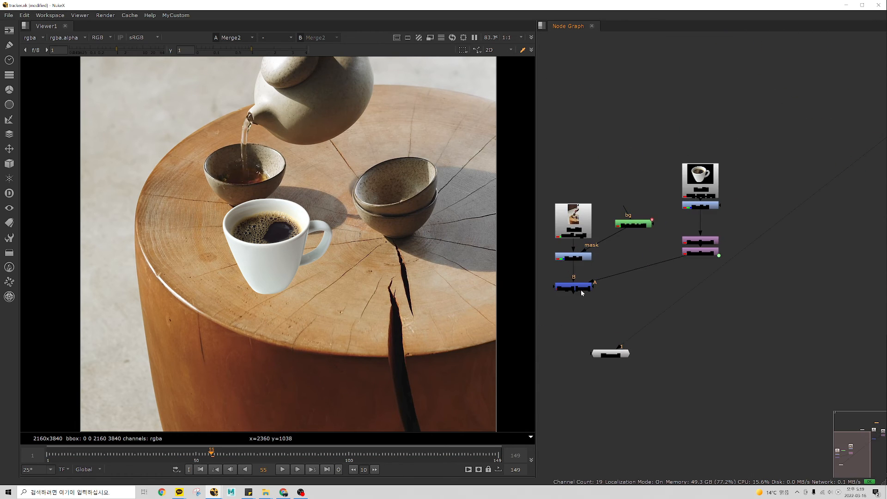
click(580, 290)
key(1)
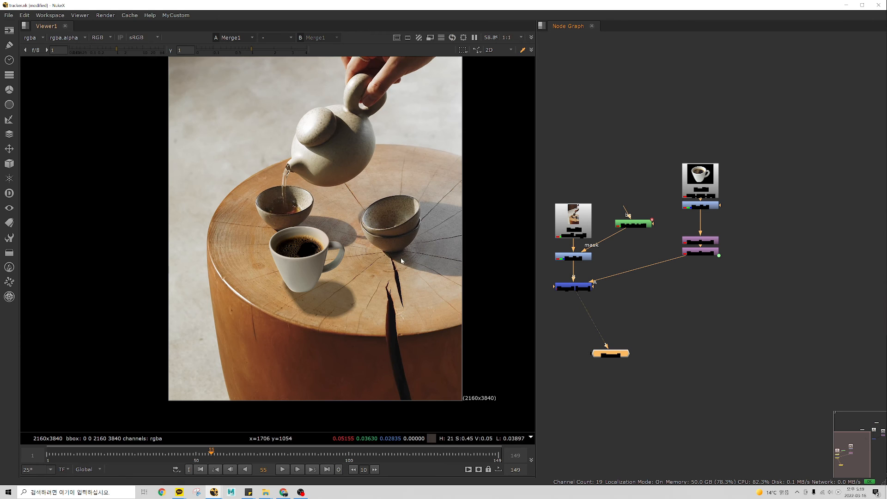
scroll(274, 289, up, 1)
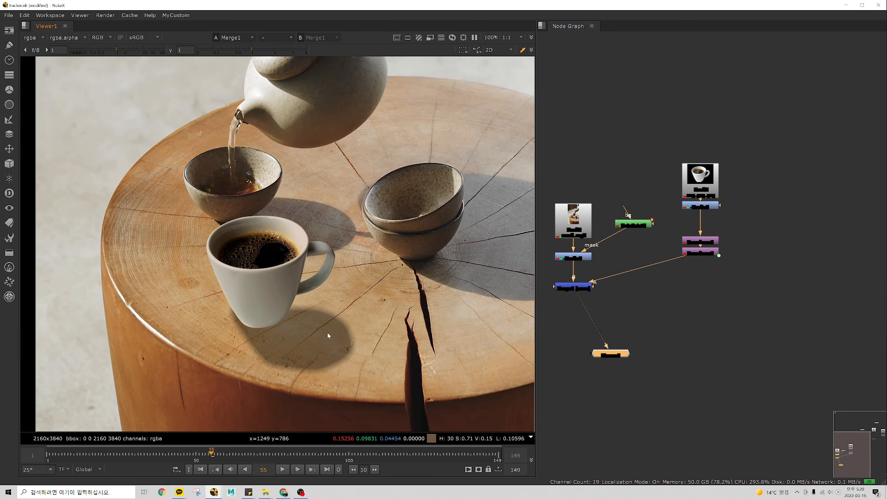
scroll(601, 253, up, 3)
Adjust the points of RotoPaint1's shadow shape at frame 55, check it at frame 1, and close the properties.
double_click(649, 209)
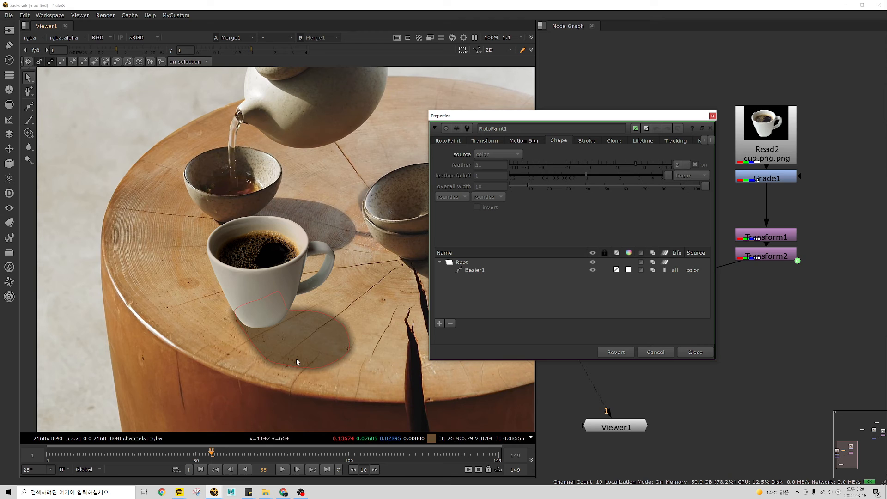
click(252, 343)
drag(252, 343, 319, 367)
click(348, 352)
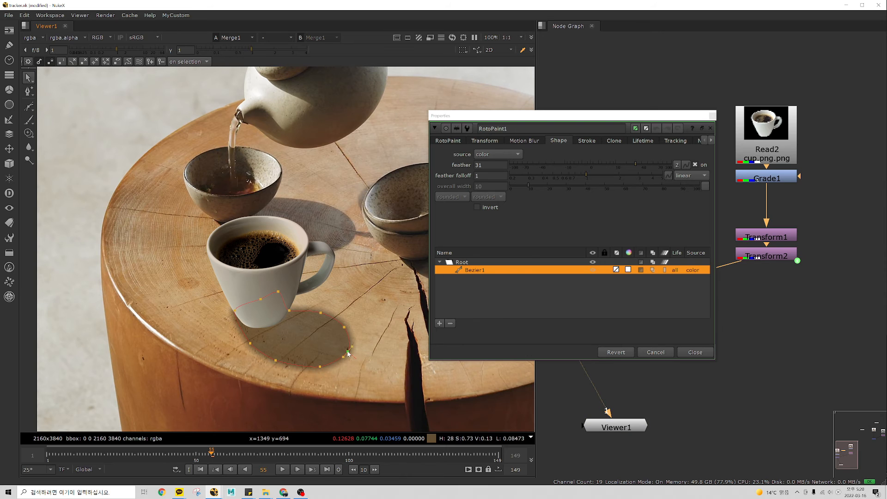
click(48, 456)
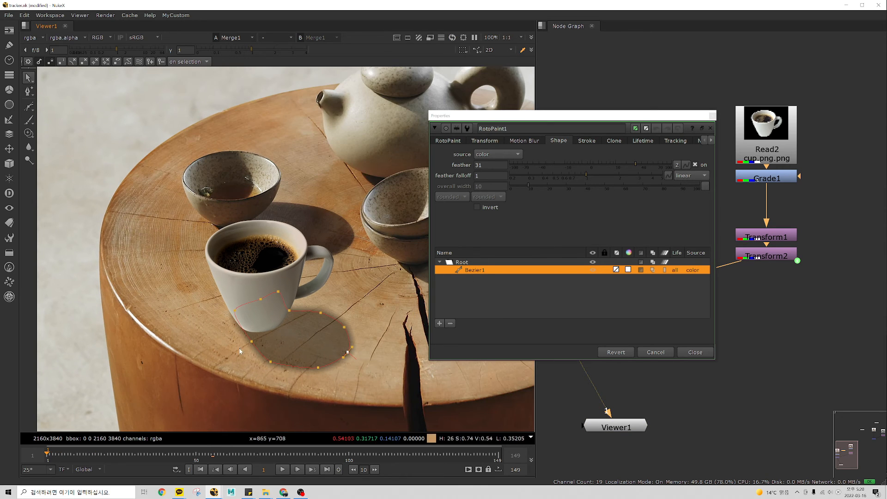
click(713, 116)
Reopen RotoPaint1, compare Bezier1's spline keys at frames 1 and 55, and delete the key at frame 55.
double_click(652, 207)
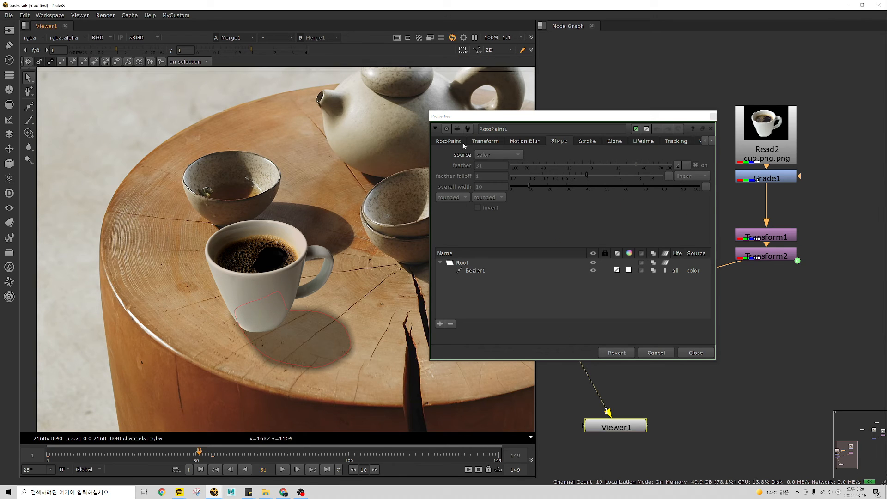
click(448, 141)
click(200, 455)
click(211, 455)
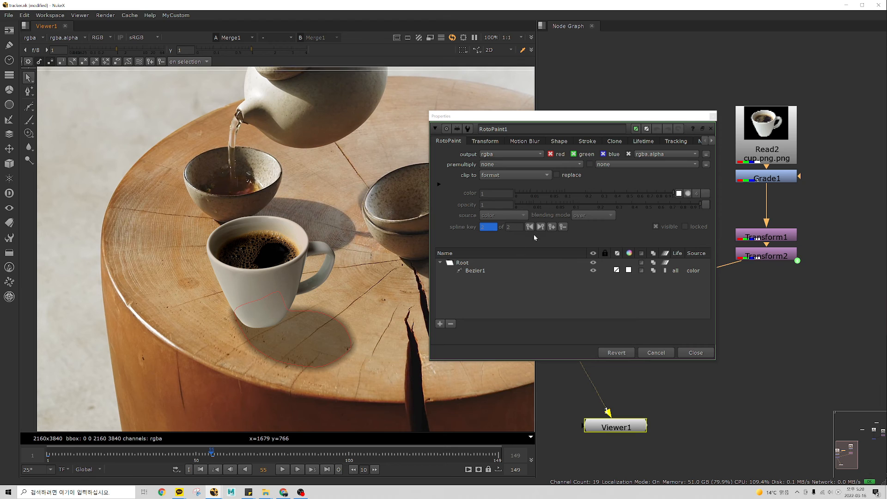
click(462, 262)
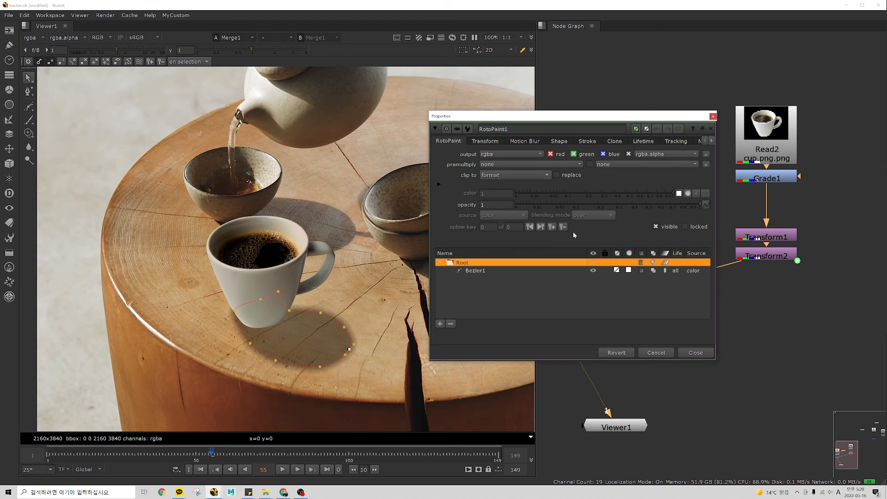
click(469, 270)
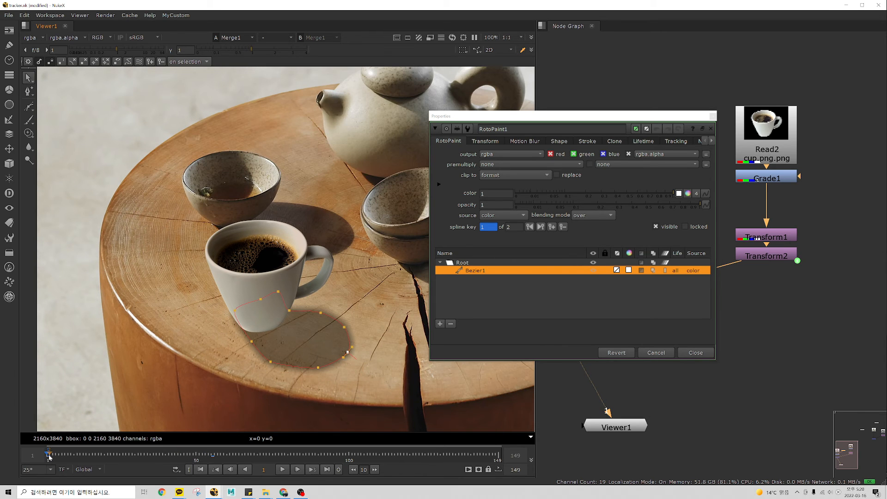
drag(153, 459, 212, 459)
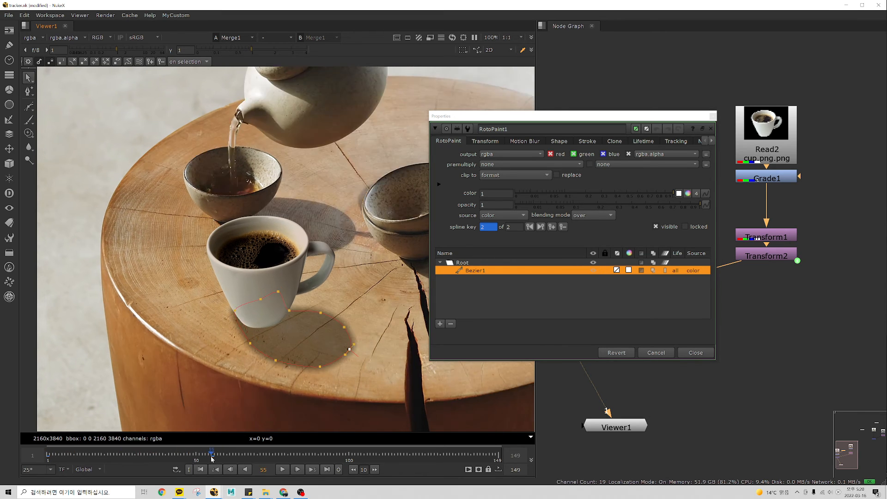
click(563, 227)
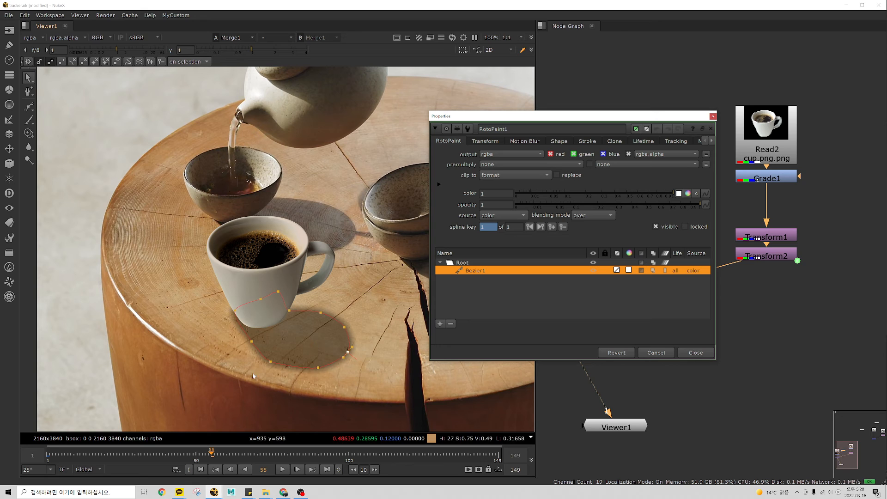
Reshape the outer edge of the cup's shadow shape at frame 1 and close RotoPaint1's properties.
key(Home)
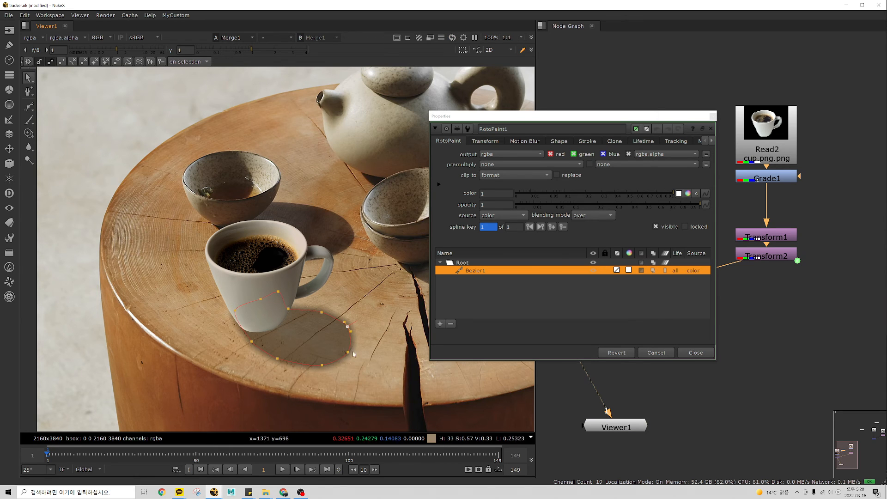
drag(348, 353, 351, 353)
click(711, 128)
key(f)
key(f)
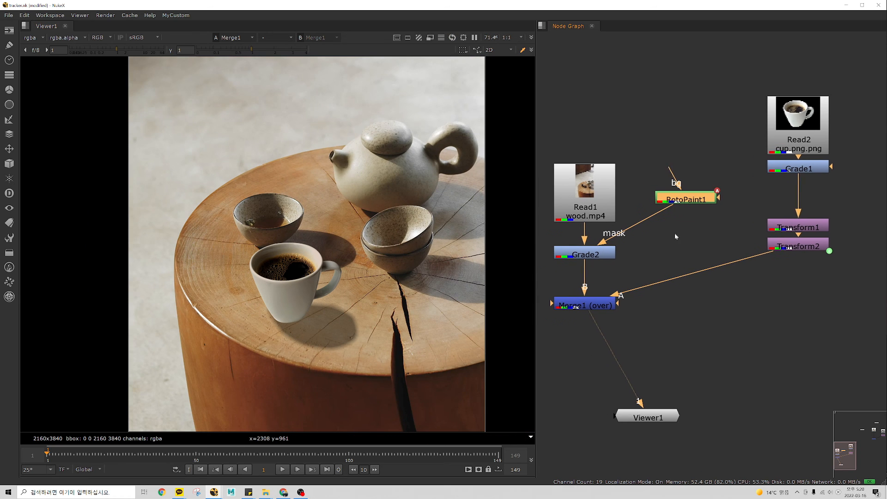
Move RotoPaint1 slightly down toward Grade2's level in the node graph.
drag(684, 201, 689, 212)
scroll(786, 341, down, 1)
scroll(798, 207, up, 1)
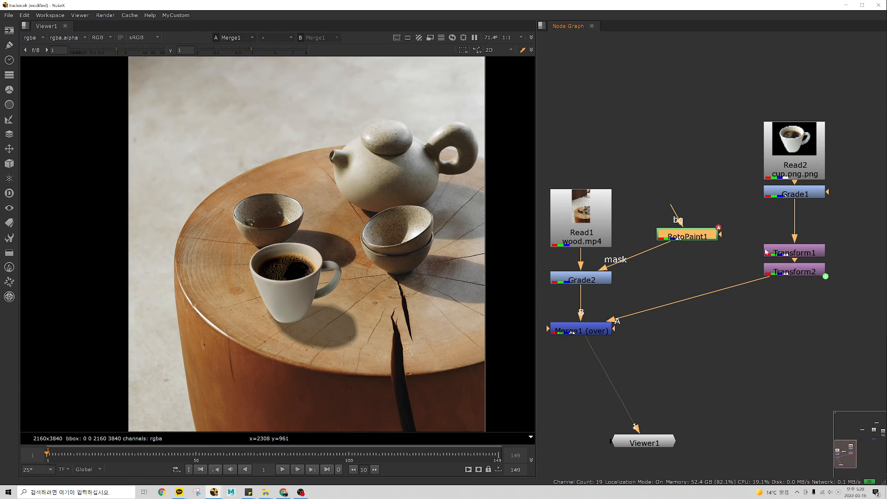
Open the cup's Transform1 and Transform2 in turn to compare their properties, closing each one.
click(770, 271)
scroll(745, 305, down, 1)
scroll(783, 300, up, 1)
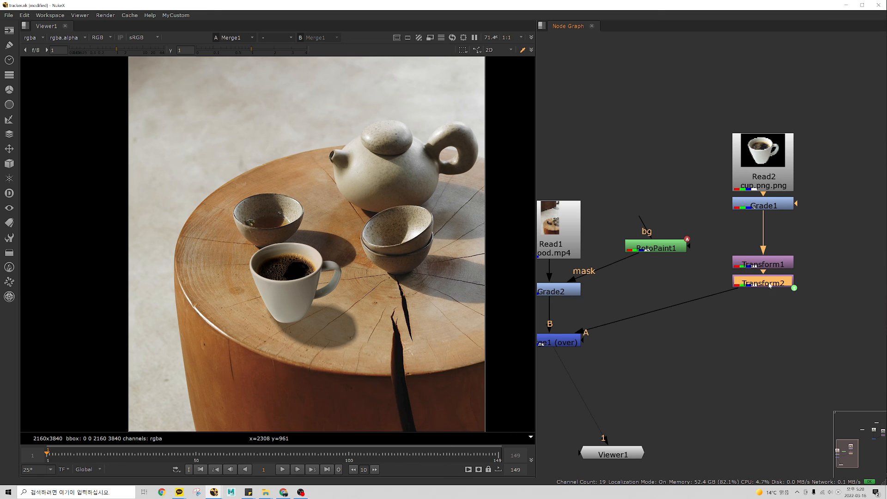
double_click(765, 264)
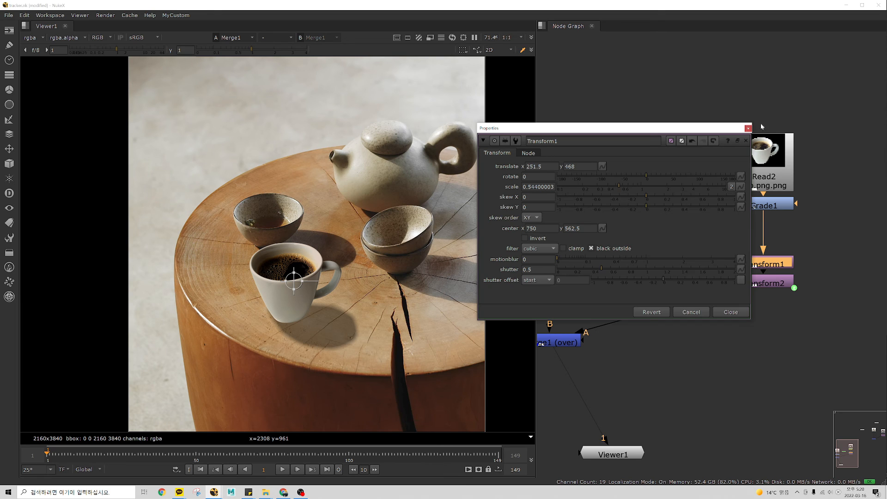
click(748, 129)
double_click(772, 282)
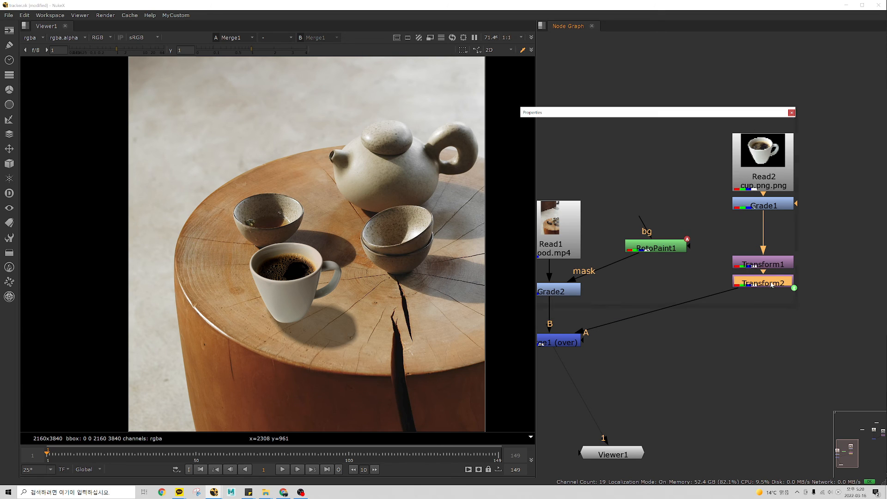
click(791, 112)
double_click(769, 263)
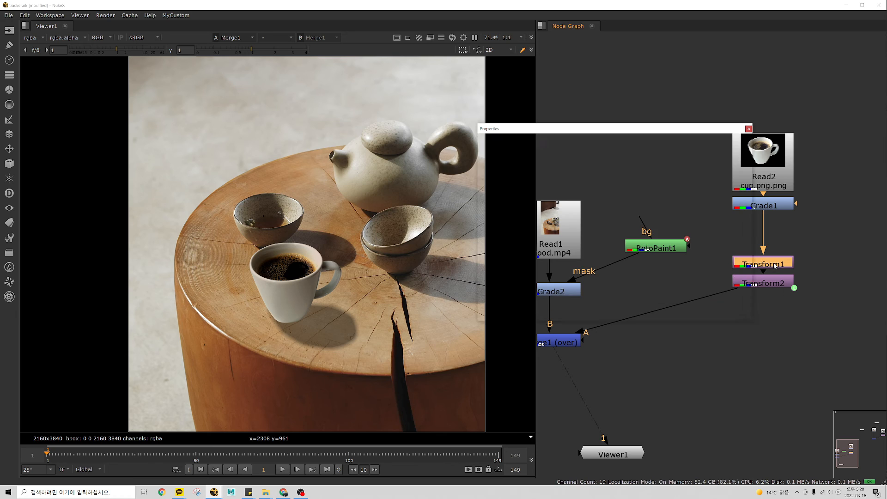
click(748, 129)
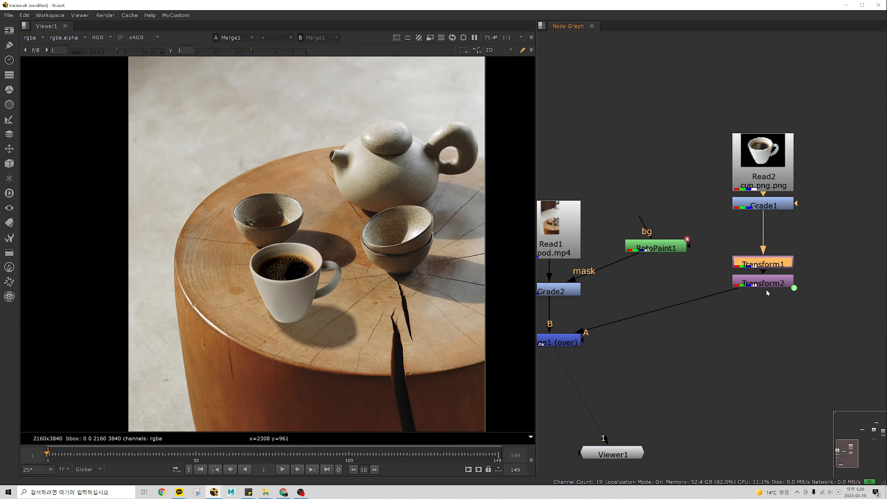
Examine Transform2's translate and center values while scrubbing the first frames, ending at frame 1, and close it.
double_click(763, 284)
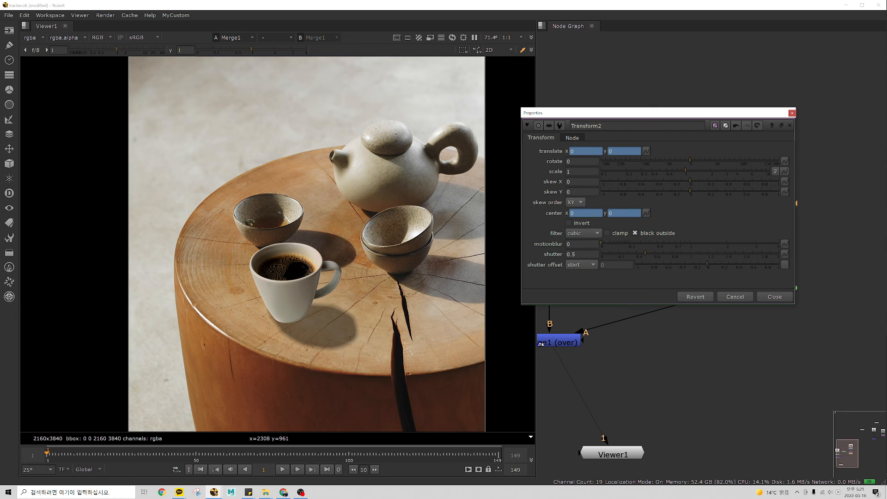
mouse_move(69, 453)
mouse_down()
mouse_move(156, 453)
mouse_move(48, 459)
mouse_up()
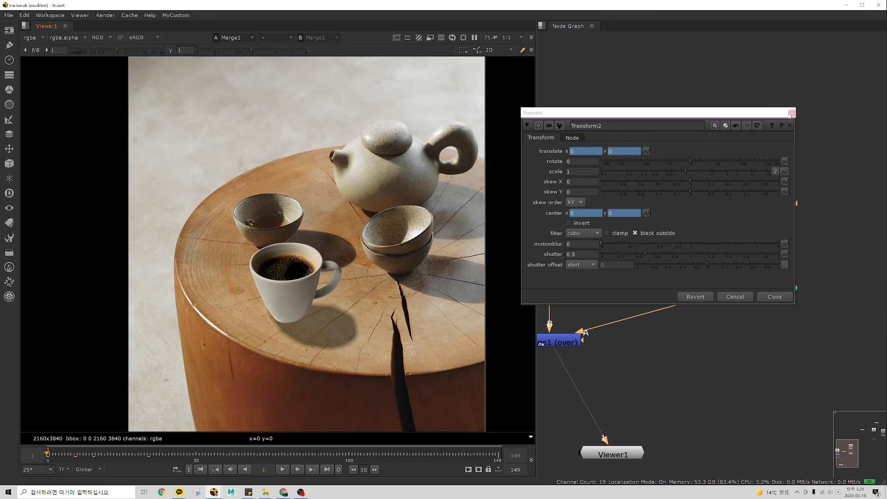
click(791, 113)
Review Grade2's gain and multiply settings, and disable and re-enable the node to compare the shadow.
middle_drag(611, 270, 758, 249)
scroll(758, 249, up, 2)
double_click(685, 272)
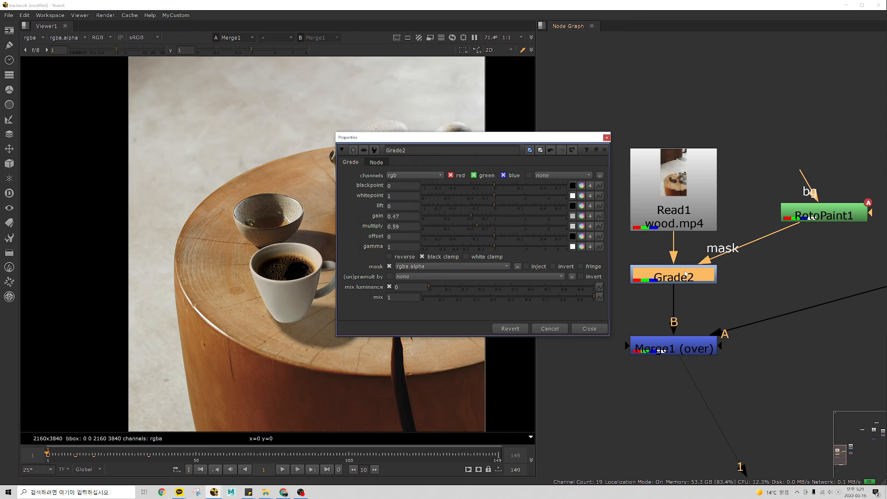
drag(686, 274, 685, 274)
click(606, 137)
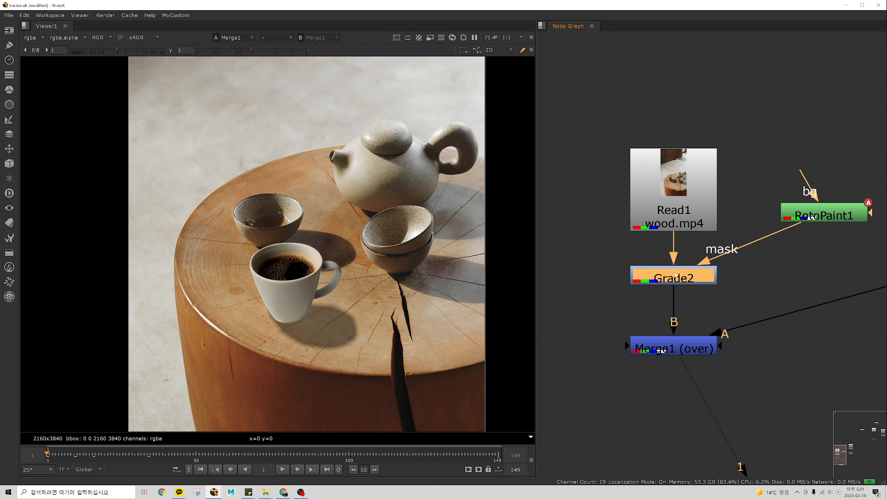
key(d)
key(d)
Disable and re-enable Grade1 repeatedly to compare the cup with and without its color grade, leaving the node enabled.
middle_drag(734, 295, 675, 278)
scroll(675, 279, down, 5)
scroll(804, 212, up, 3)
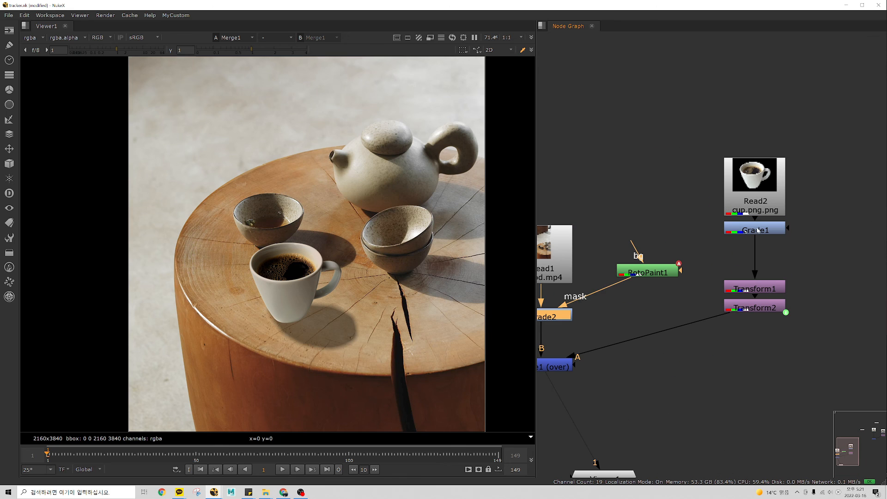
click(758, 230)
key(d)
key(d)
key(d)
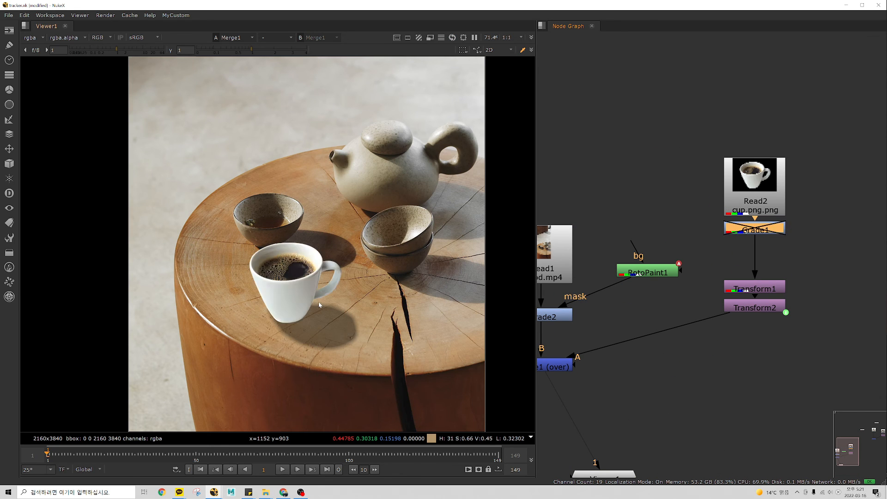
key(d)
key(d)
key(d)
key(d)
key(d)
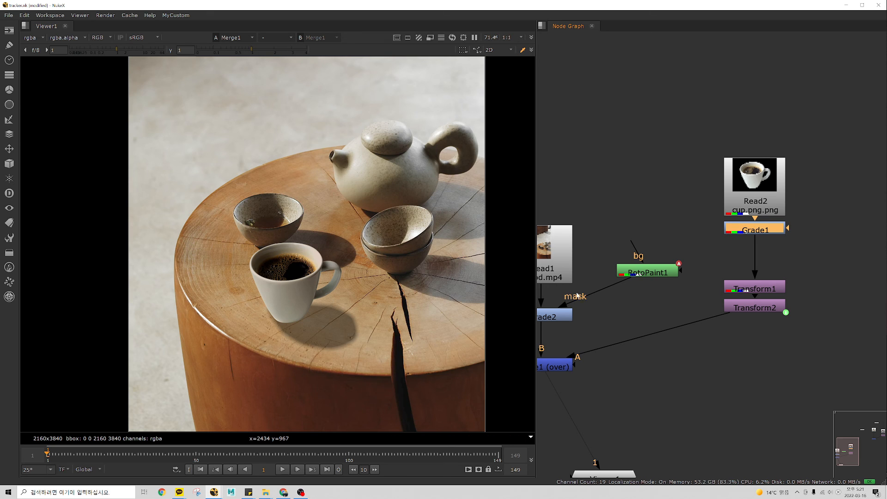
Play back the Merge1 composite to check the cup and its shadow, and return to frame 1.
key(f)
scroll(724, 272, up, 3)
click(724, 273)
key(1)
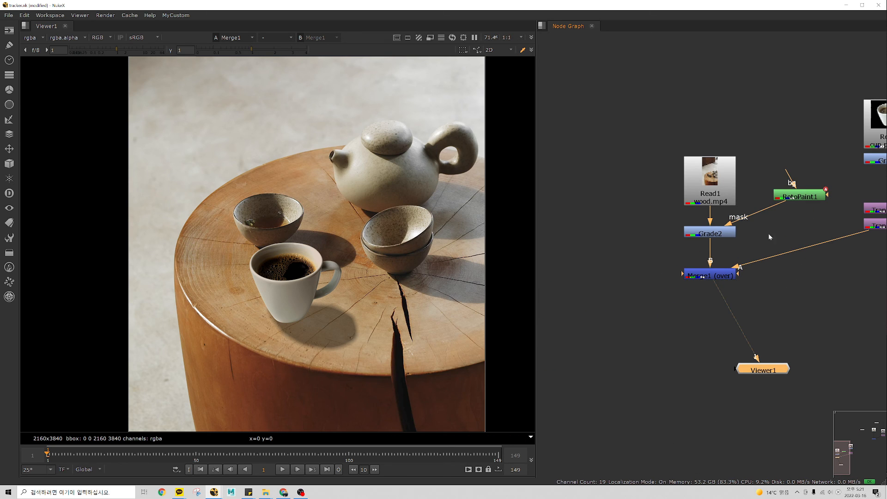
click(714, 234)
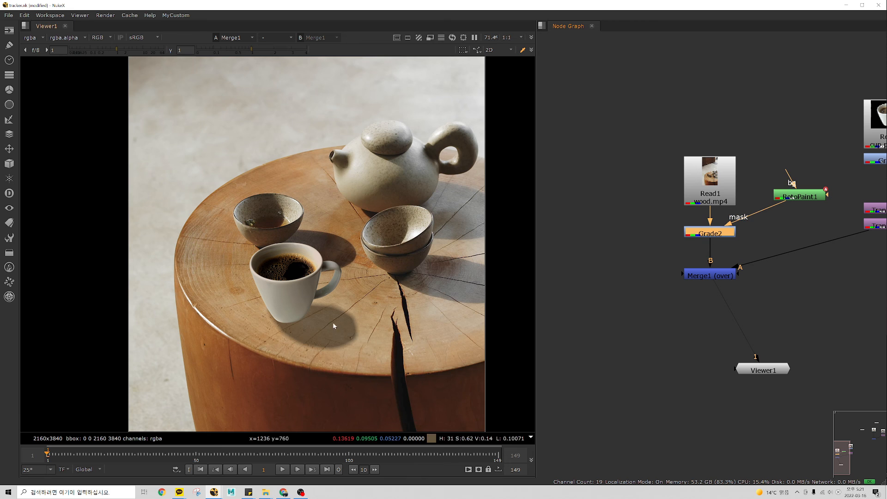
key(l)
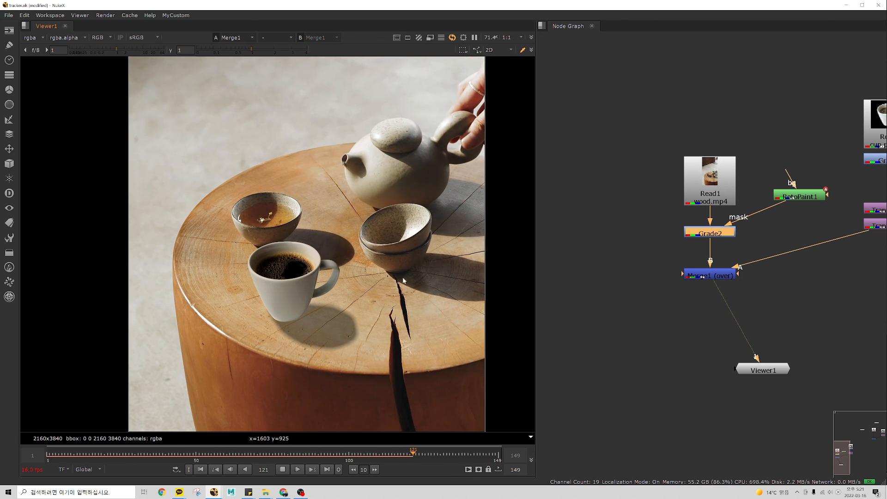
key(i)
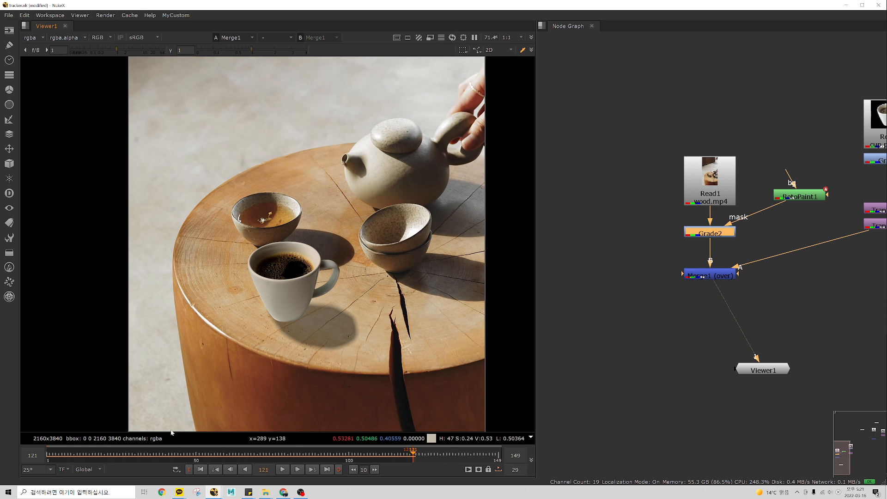
click(49, 458)
Open RotoPaint1's properties, shift the window off the cup area, and highlight Bezier1 to check the shadow shape.
middle_drag(755, 244, 717, 251)
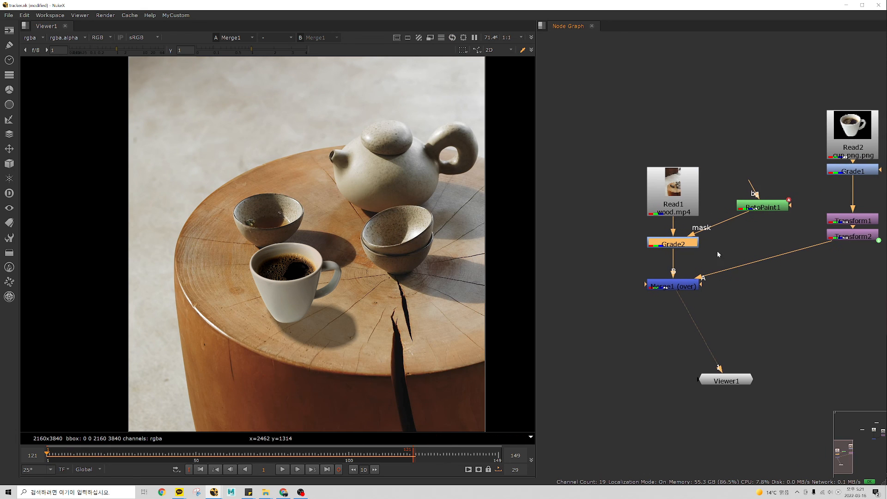
scroll(717, 251, up, 1)
middle_drag(794, 212, 773, 222)
double_click(760, 209)
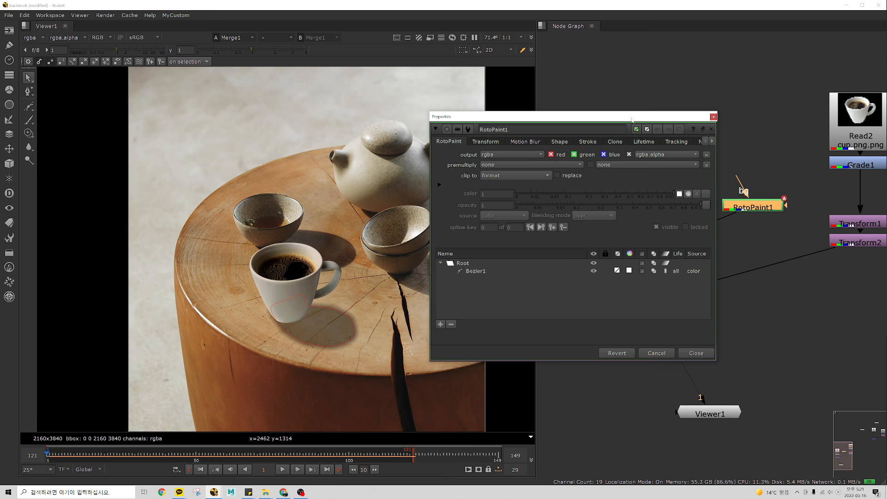
drag(632, 120, 673, 117)
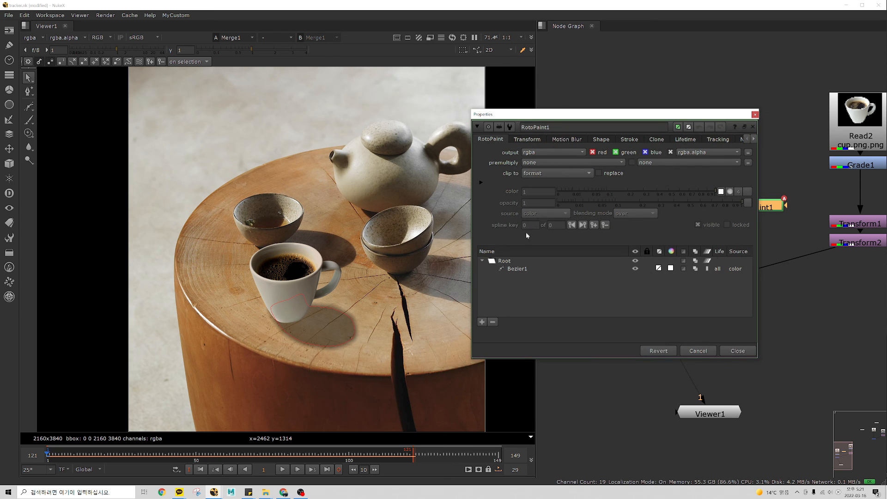
click(526, 269)
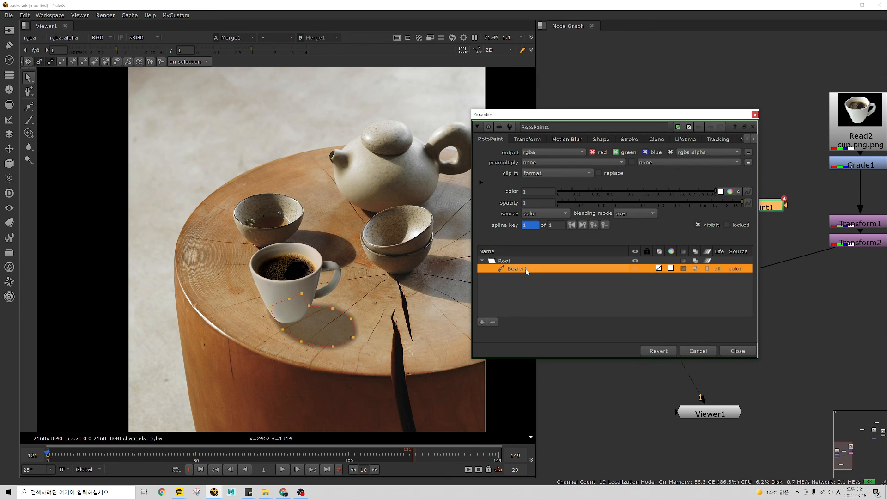
click(434, 381)
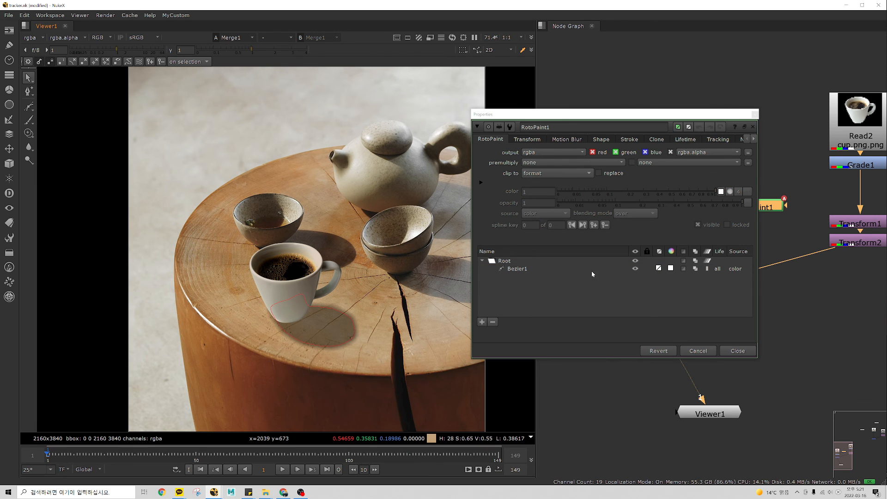
Link the translate value of RotoPaint1's Bezier1 shape to Tracker2's translate.
click(527, 139)
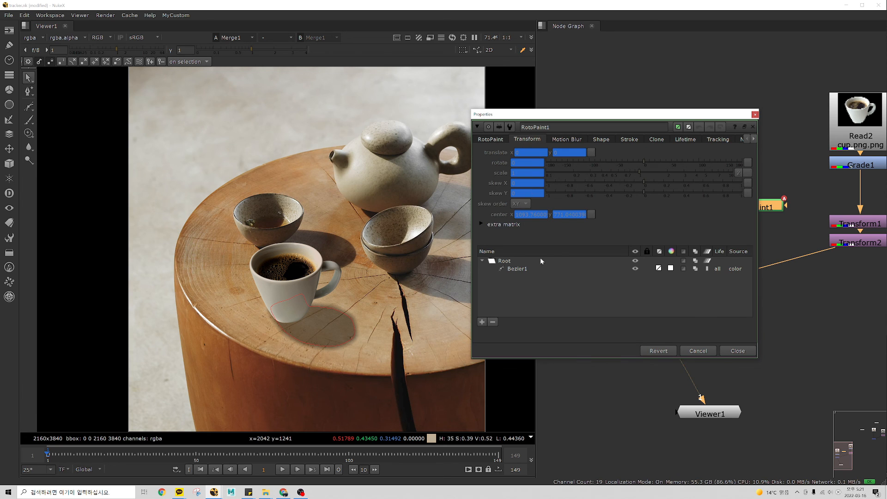
click(531, 268)
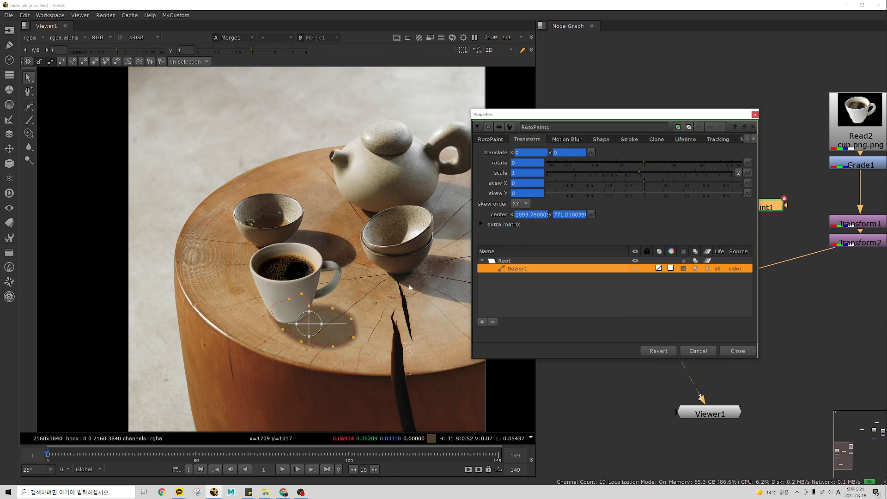
click(591, 152)
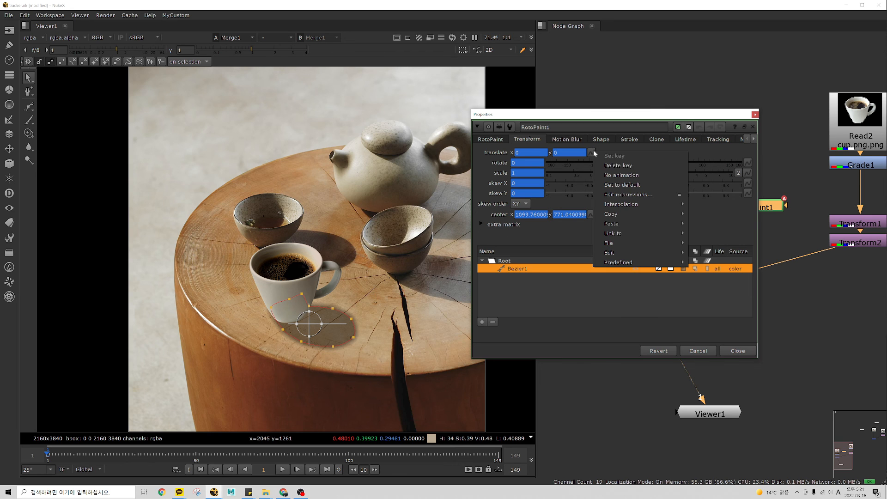
mouse_move(624, 234)
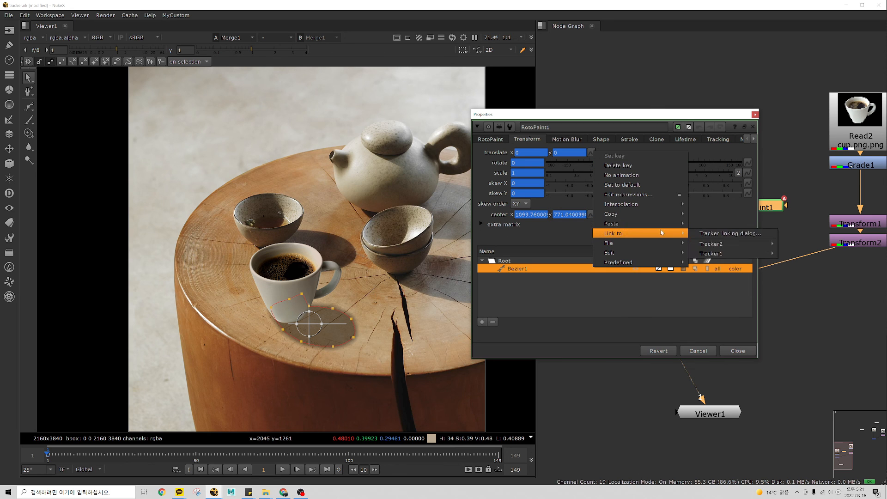
mouse_move(722, 255)
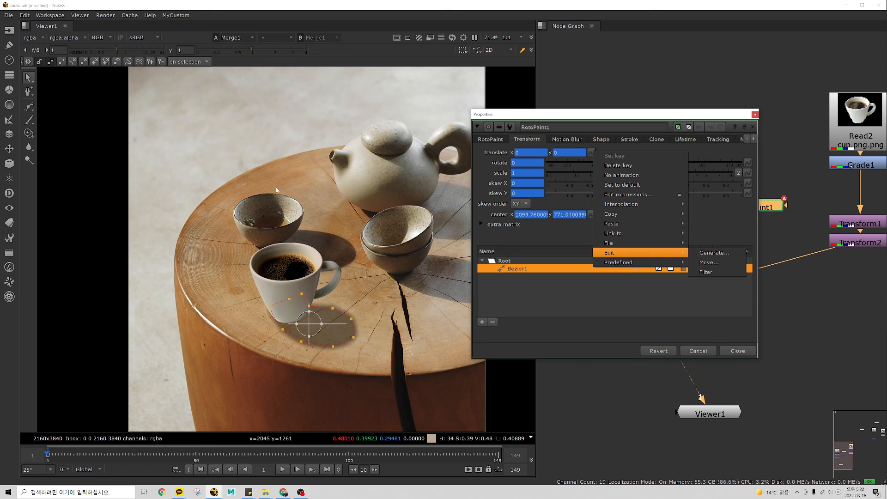
mouse_move(665, 246)
mouse_move(679, 233)
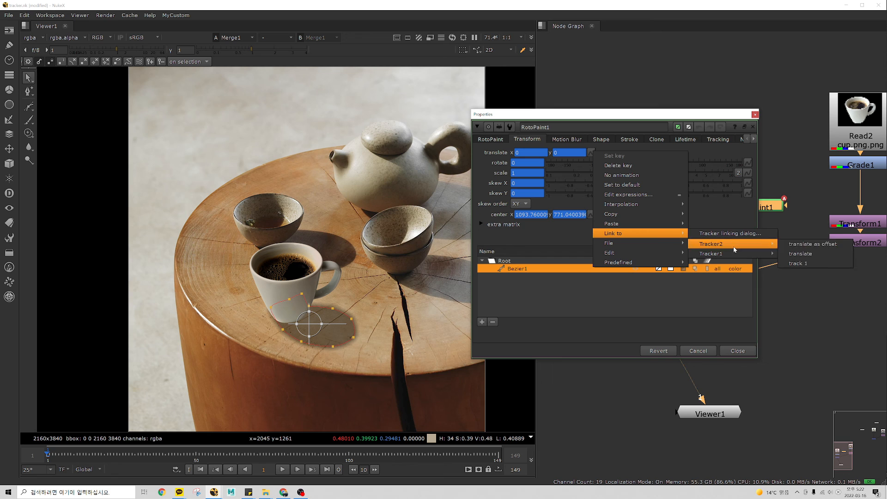
click(813, 254)
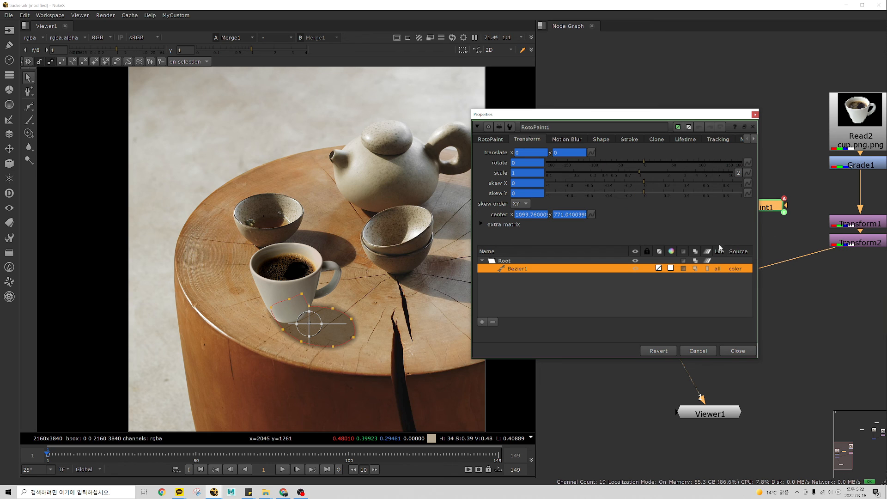
Link the center of the Bezier1 shape to Tracker2's translate as well.
click(592, 215)
mouse_move(647, 296)
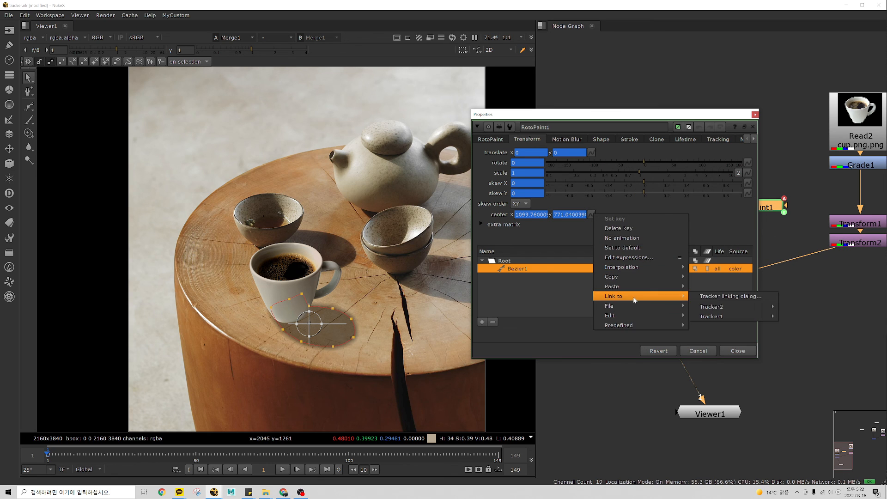
mouse_move(744, 305)
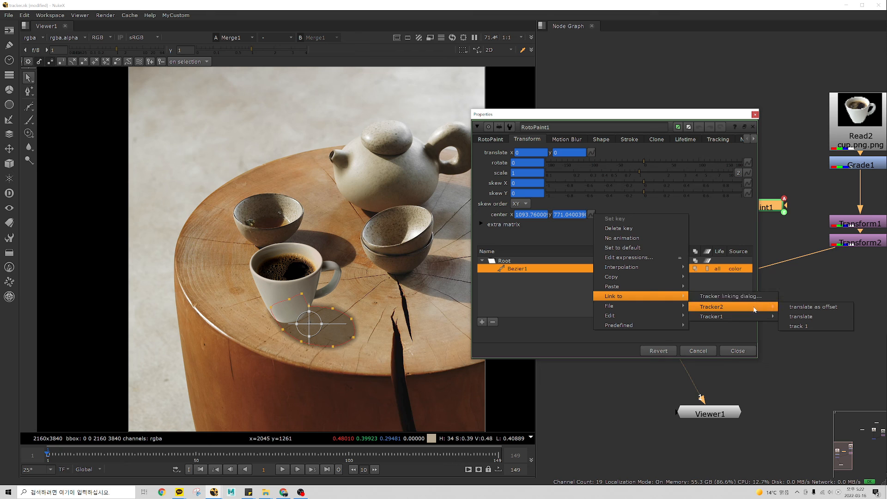
click(798, 316)
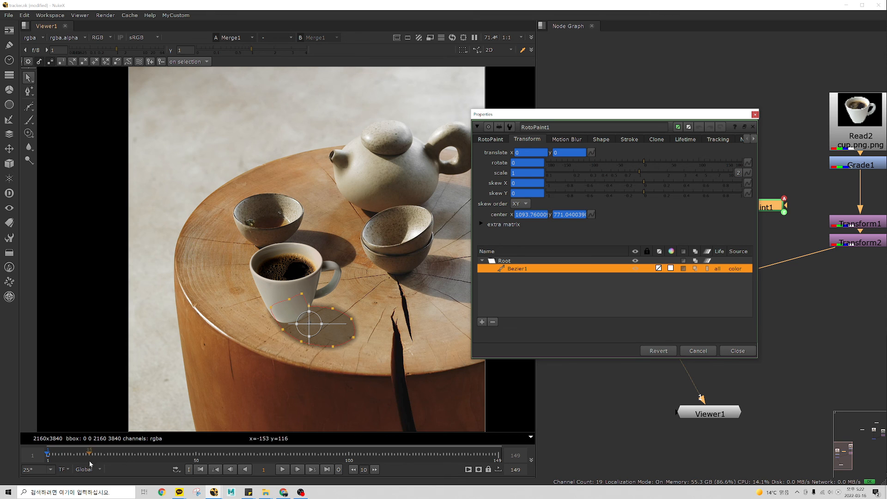
Check that the shadow shape follows the track at frames 35 and 87, return to frame 1, and close RotoPaint1's properties.
click(149, 456)
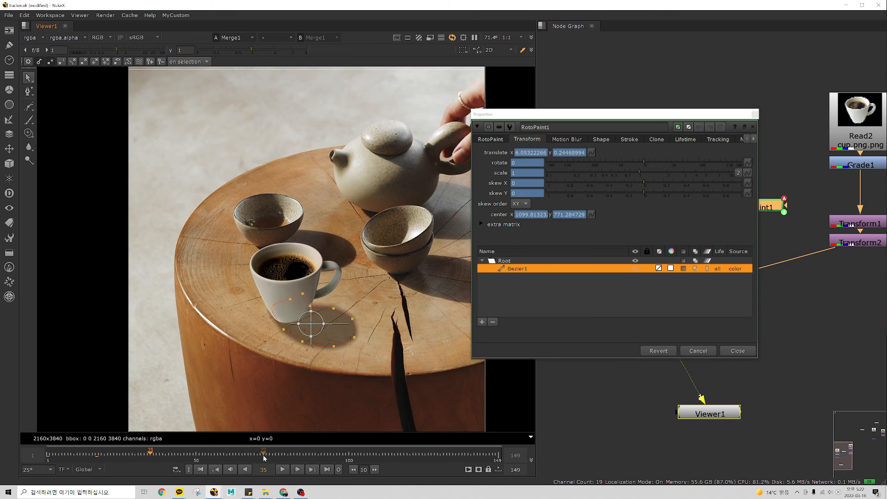
drag(264, 457, 309, 456)
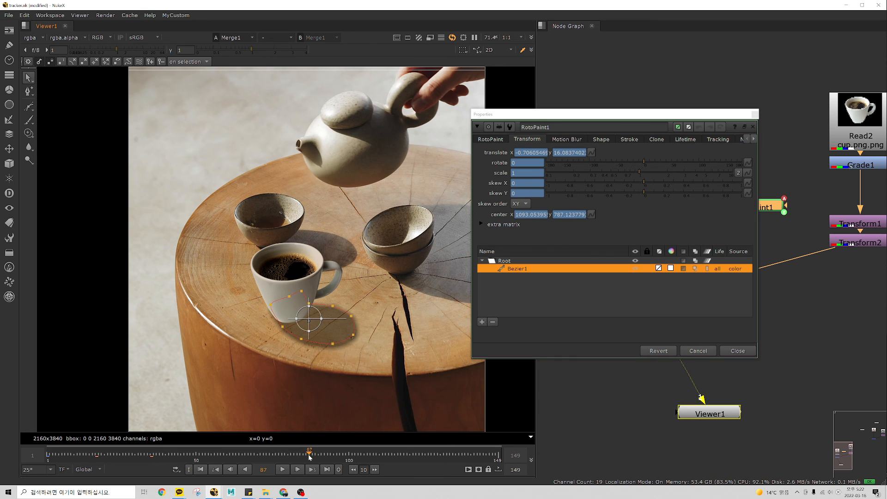
click(47, 456)
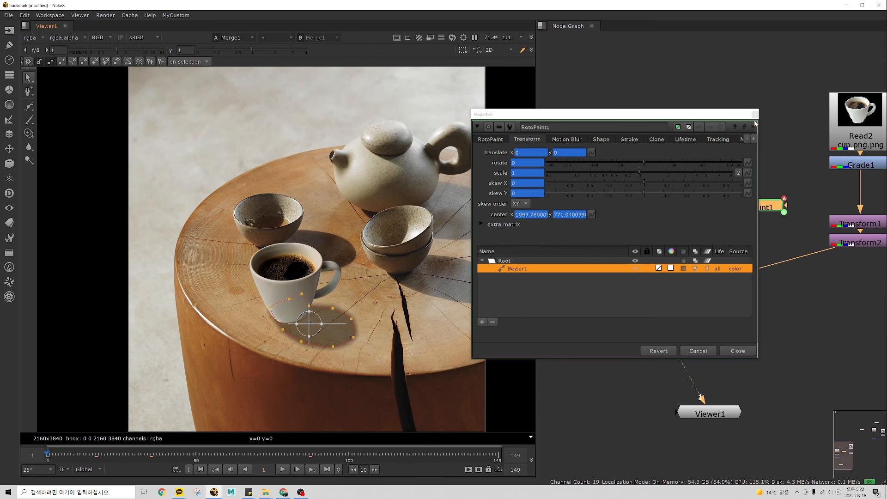
click(755, 115)
Turn on the viewer's proxy mode and play back the finished composite.
scroll(407, 301, down, 3)
middle_drag(406, 301, 381, 286)
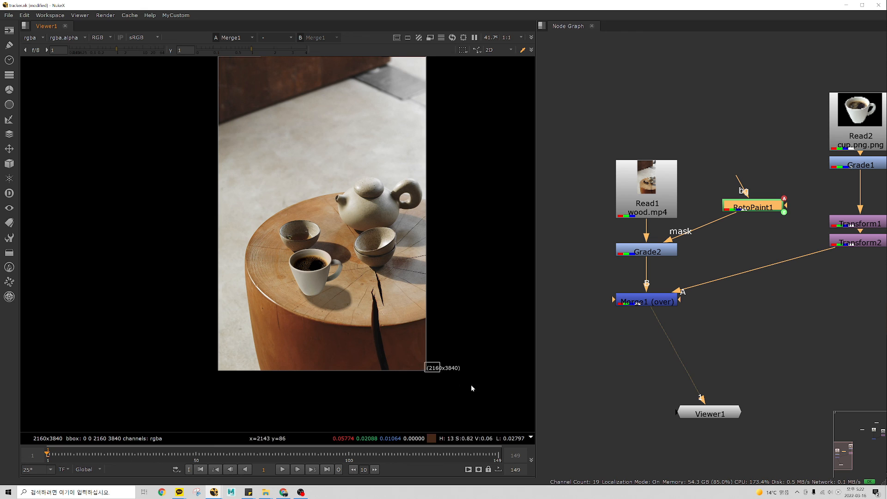
scroll(340, 217, up, 1)
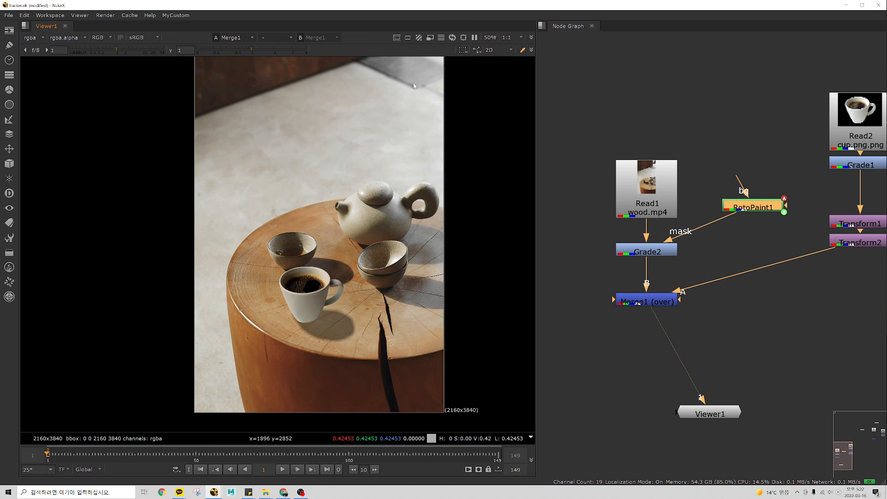
click(429, 37)
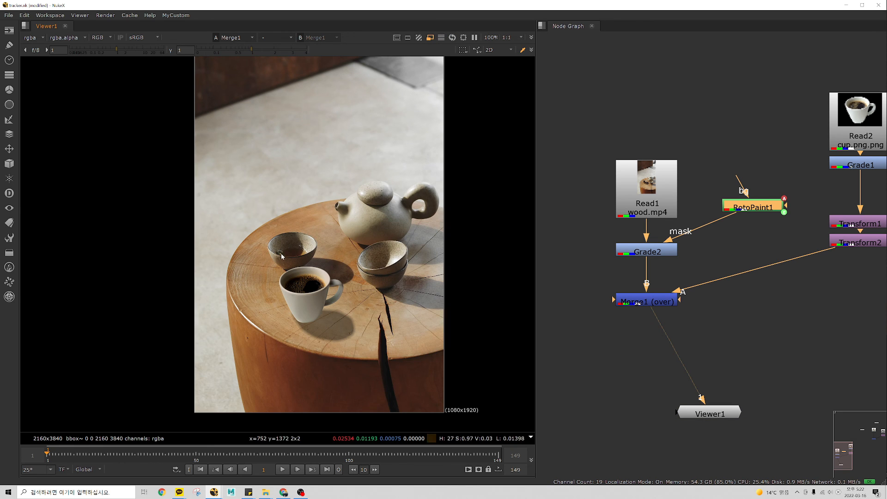
scroll(281, 256, up, 1)
key(l)
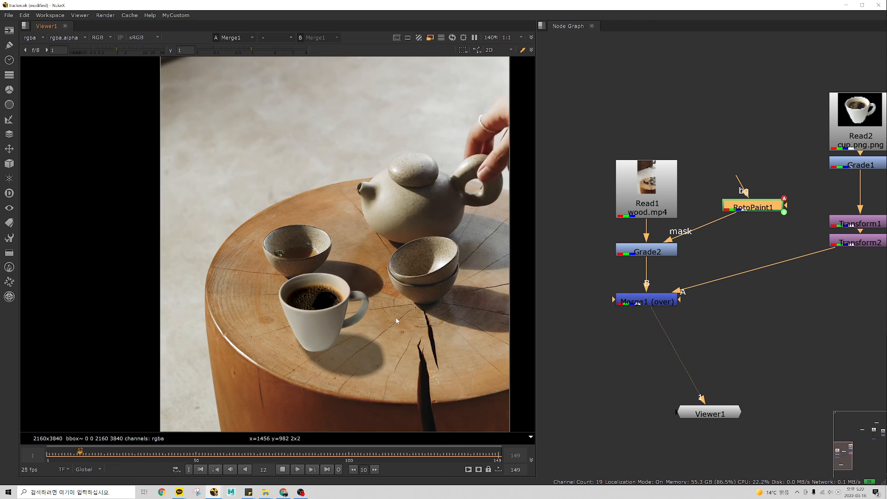
click(301, 492)
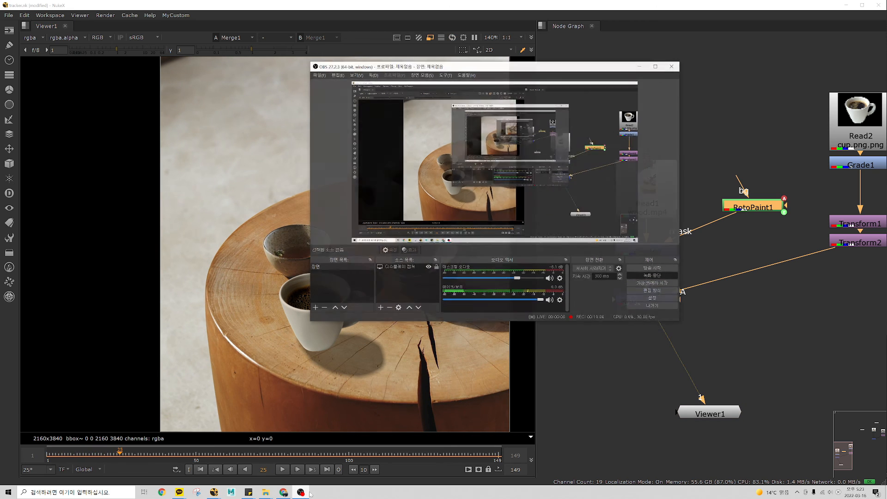